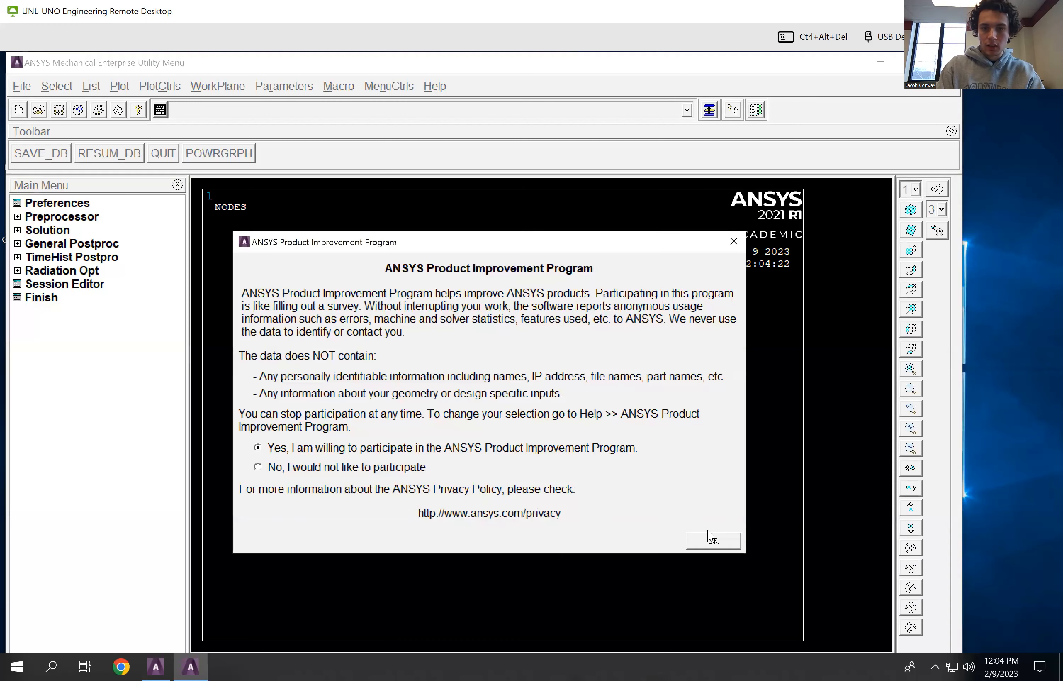
Agree to participate in the ANSYS Product Improvement Program and maximize the program window
{"action": "left_click", "coordinate": [712, 540]}
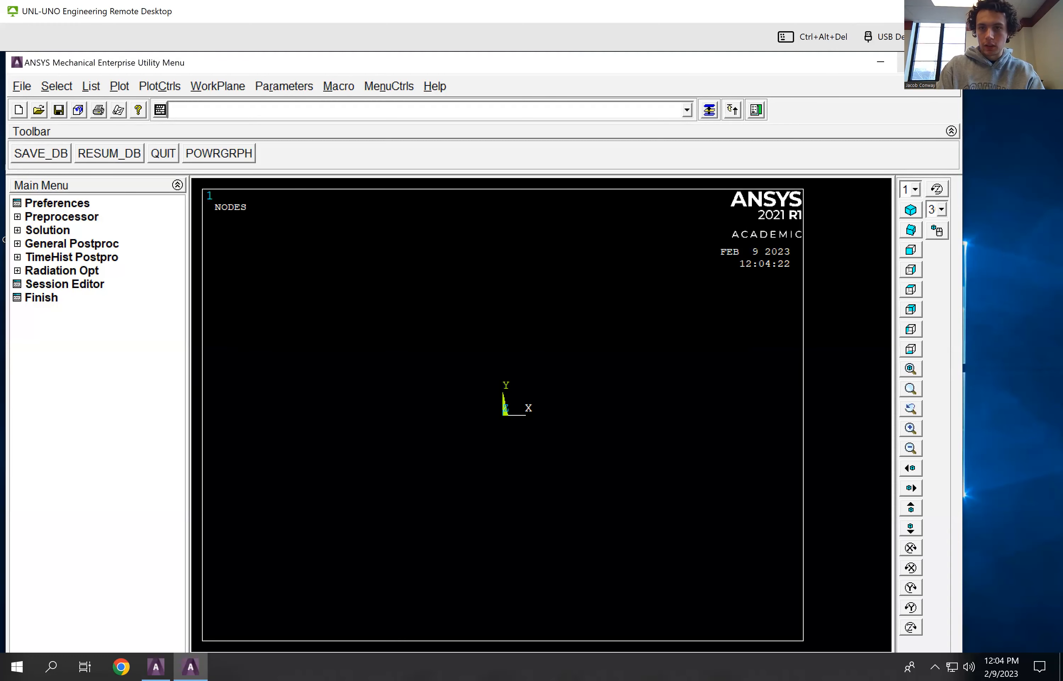
{"action": "left_click", "coordinate": [913, 62]}
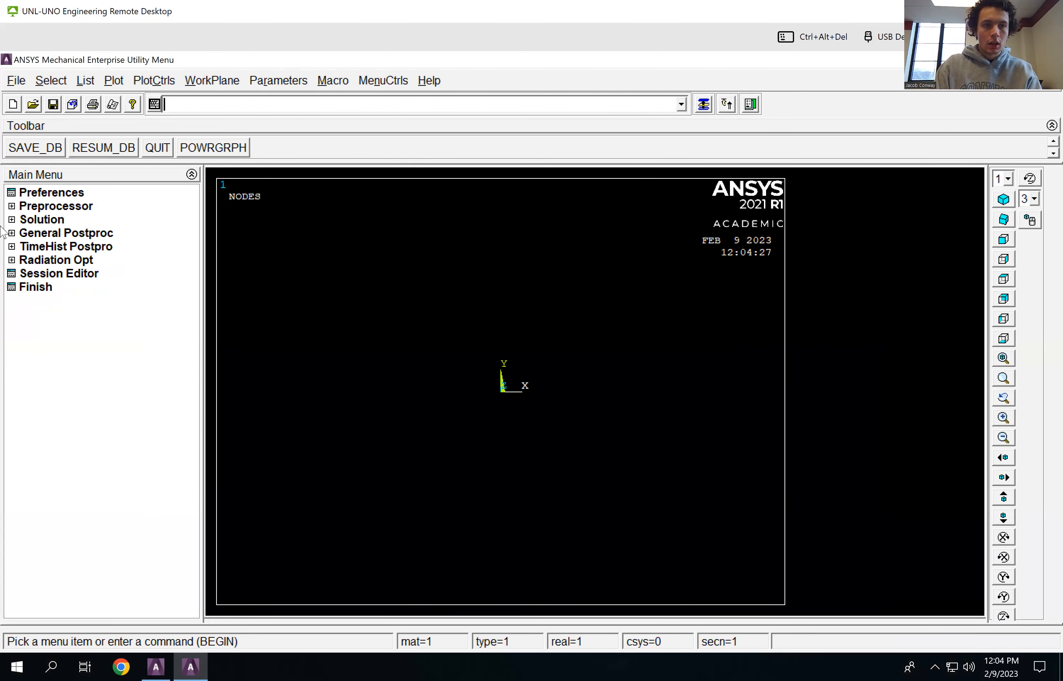
Add the 2 node 188 Beam from the structural element library as an element type
{"action": "left_click", "coordinate": [28, 207]}
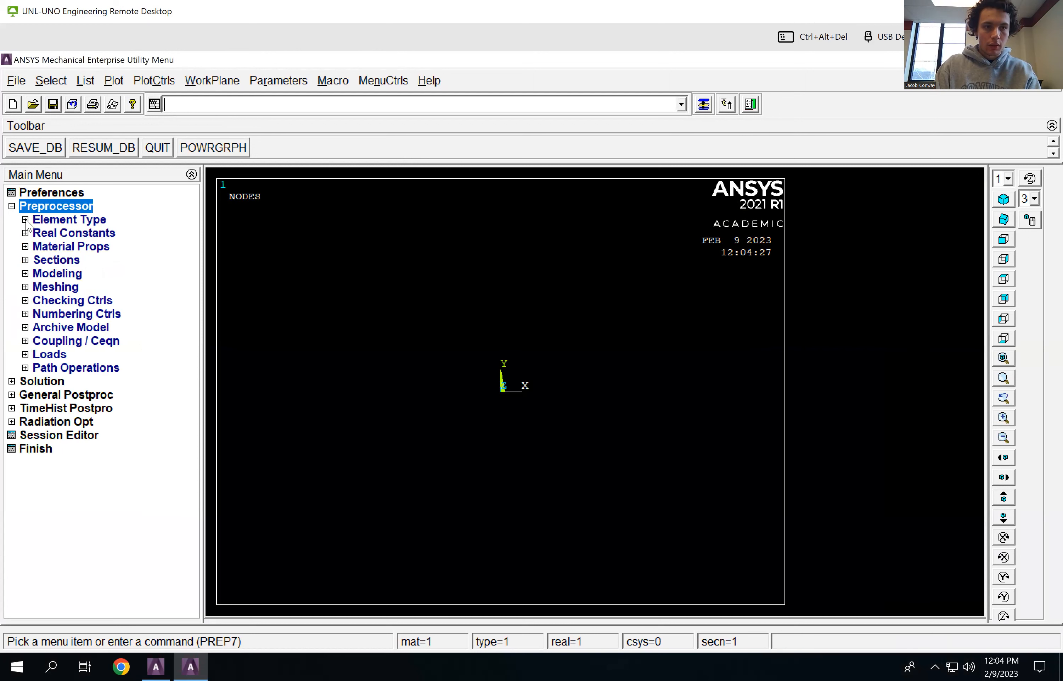
{"action": "left_click", "coordinate": [34, 220]}
{"action": "left_click", "coordinate": [81, 233]}
{"action": "left_click", "coordinate": [106, 413]}
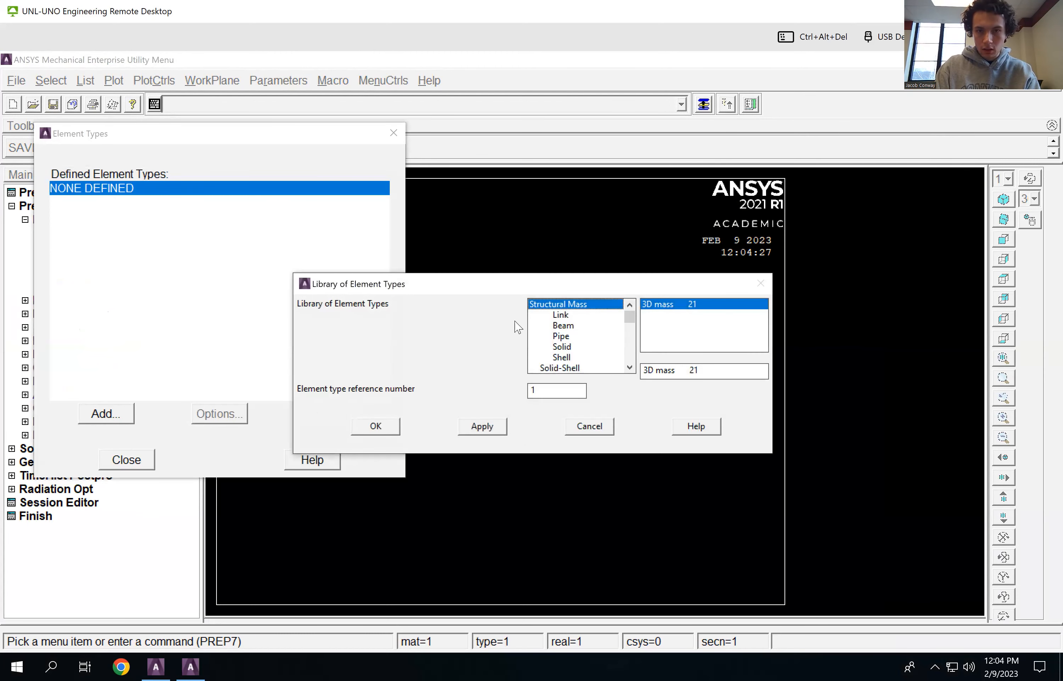
{"action": "left_click", "coordinate": [563, 326]}
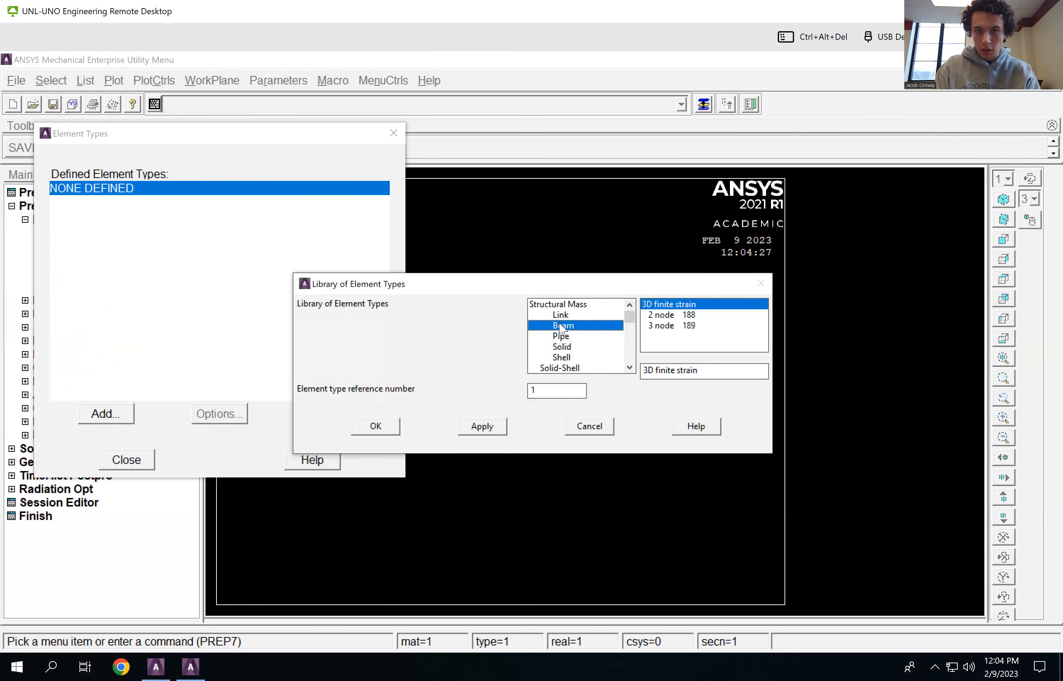
{"action": "left_click", "coordinate": [683, 315]}
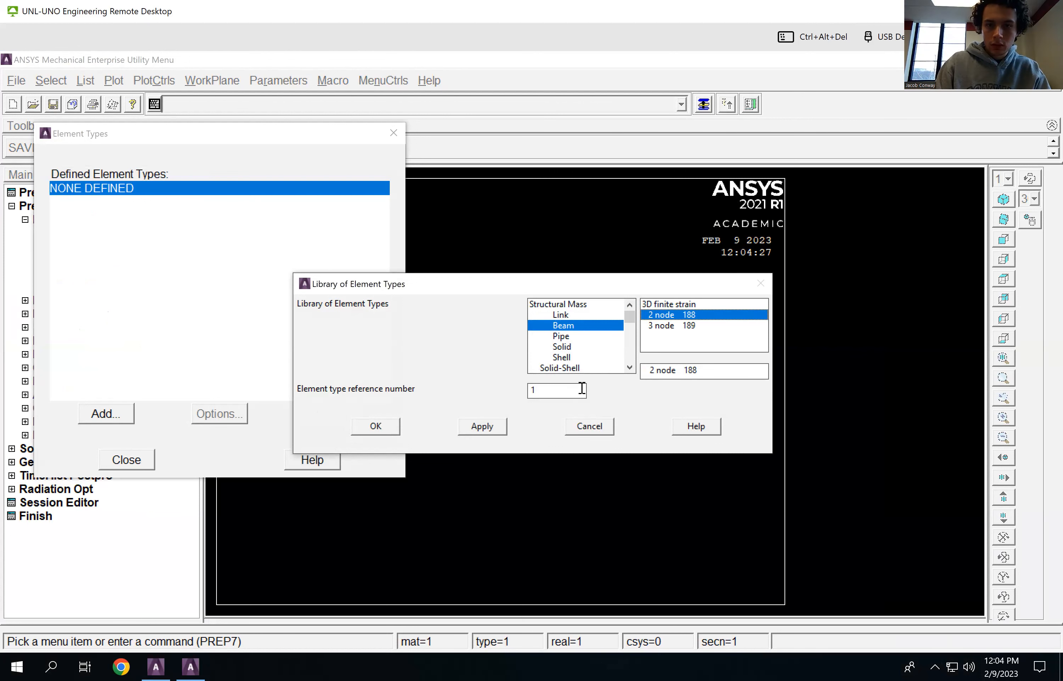
{"action": "left_click", "coordinate": [483, 427]}
{"action": "left_click", "coordinate": [386, 425]}
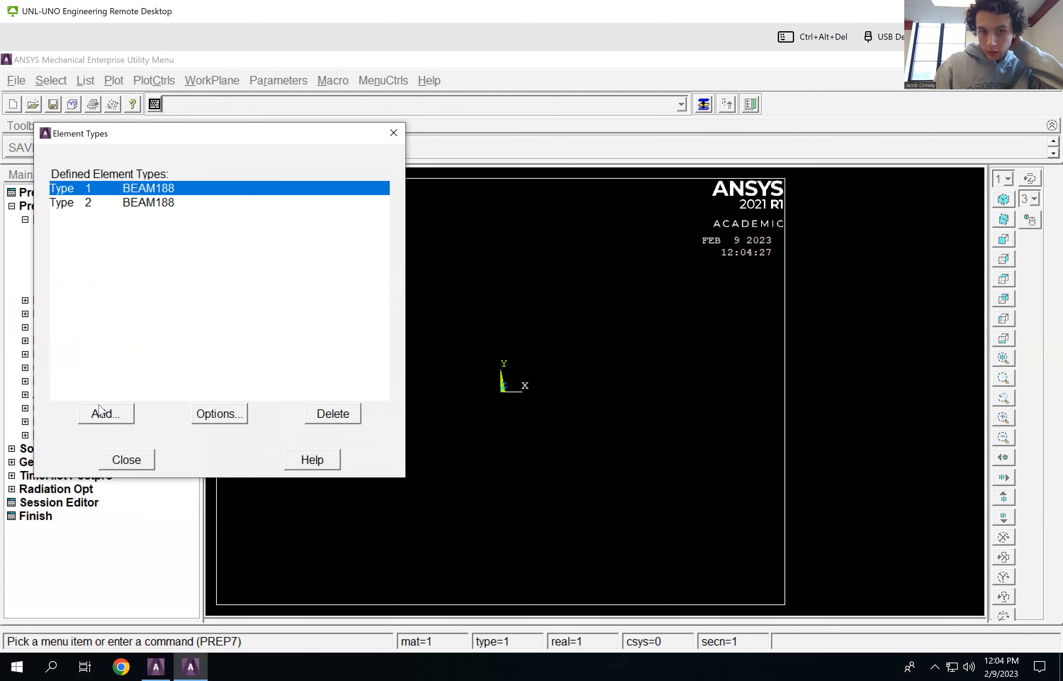
Delete both duplicate BEAM188 element types and add a single 2 node 188 beam with reference number 1
{"action": "left_click", "coordinate": [326, 411]}
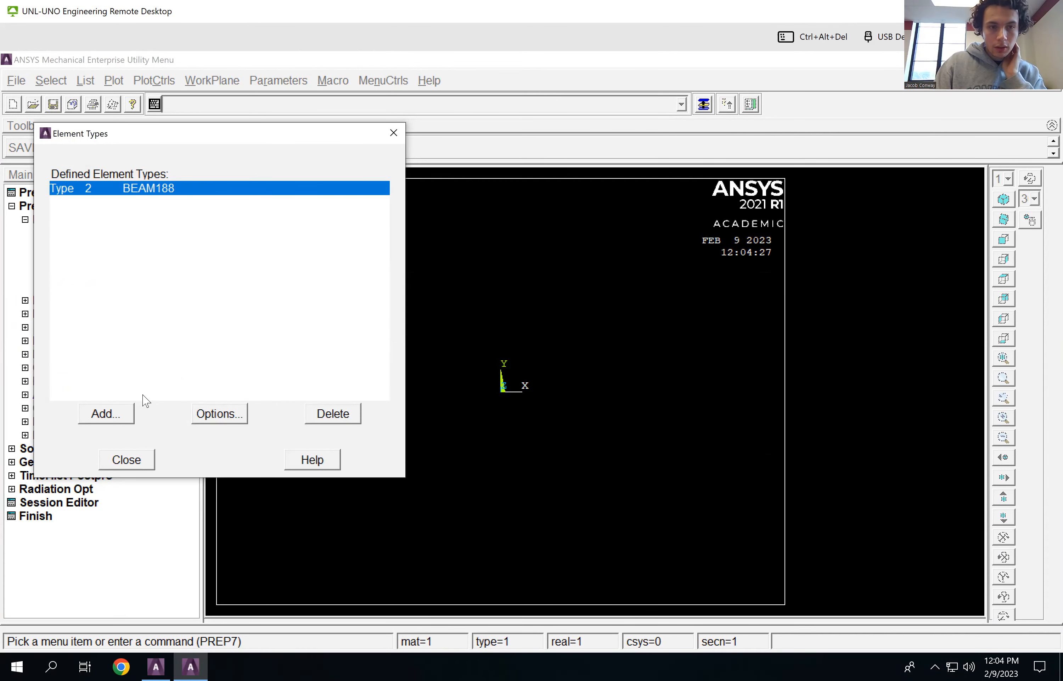
{"action": "left_click", "coordinate": [334, 414]}
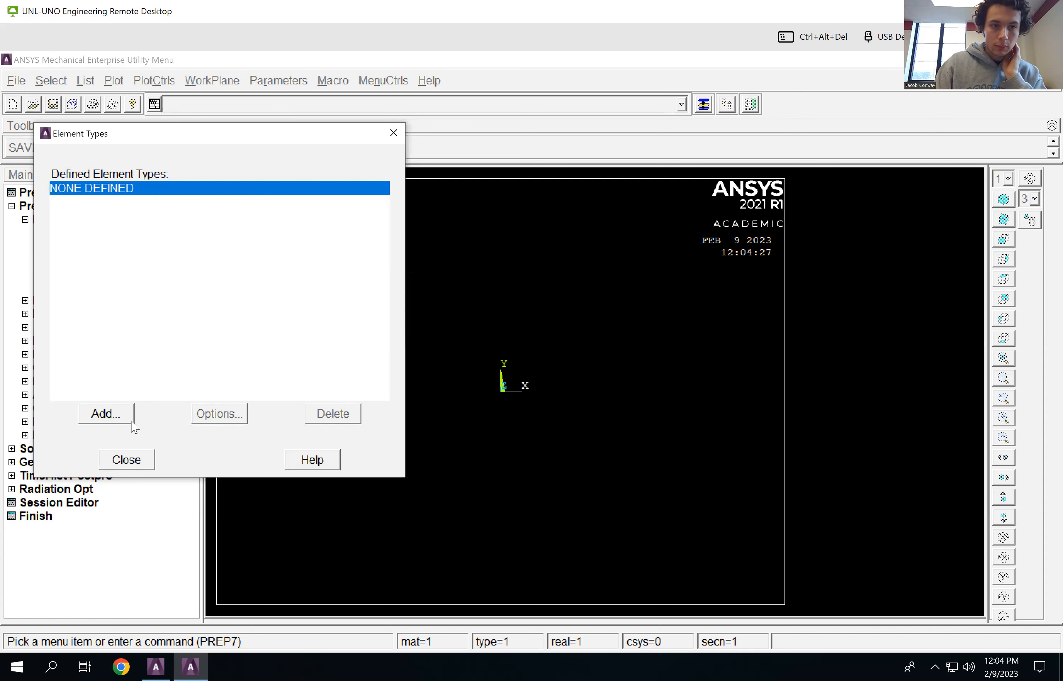
{"action": "left_click", "coordinate": [117, 412]}
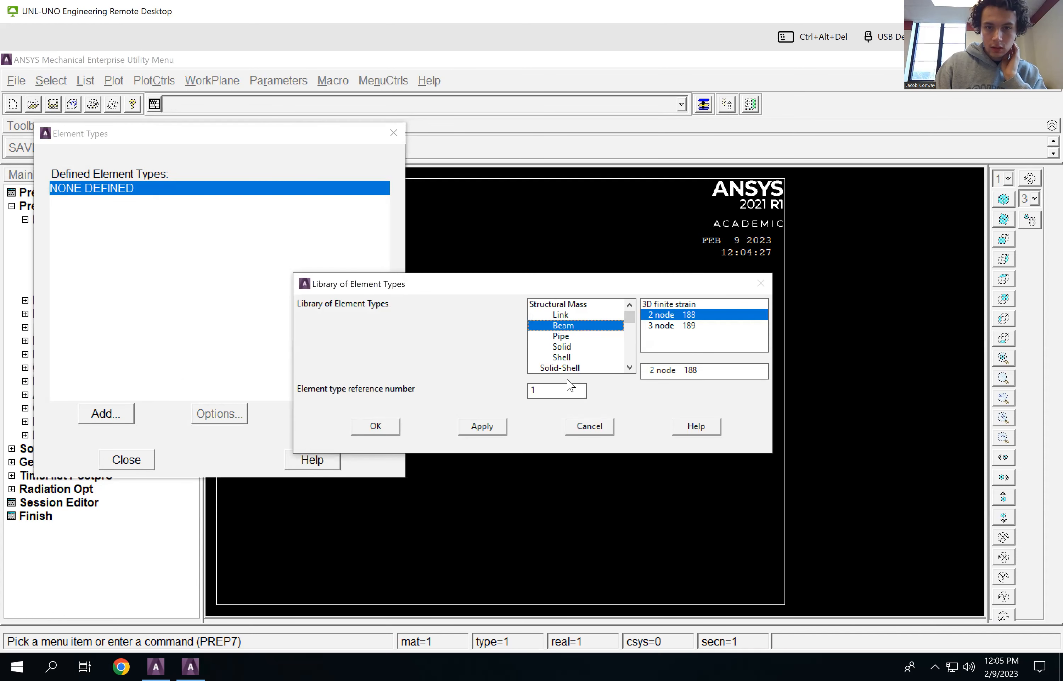
{"action": "left_click", "coordinate": [386, 426]}
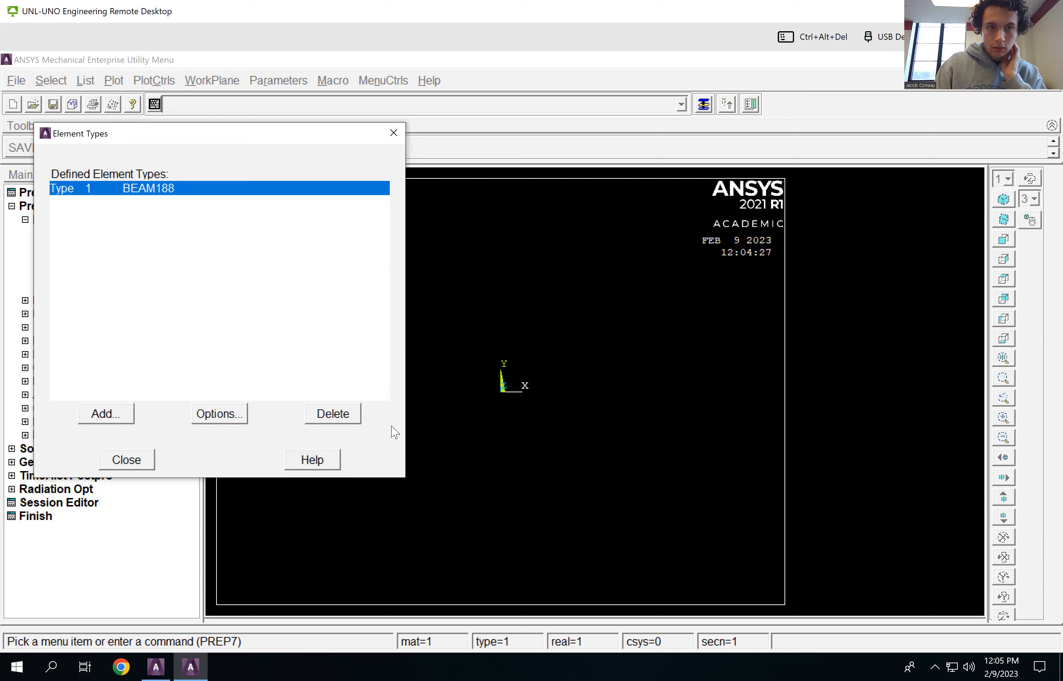
{"action": "left_click", "coordinate": [126, 460]}
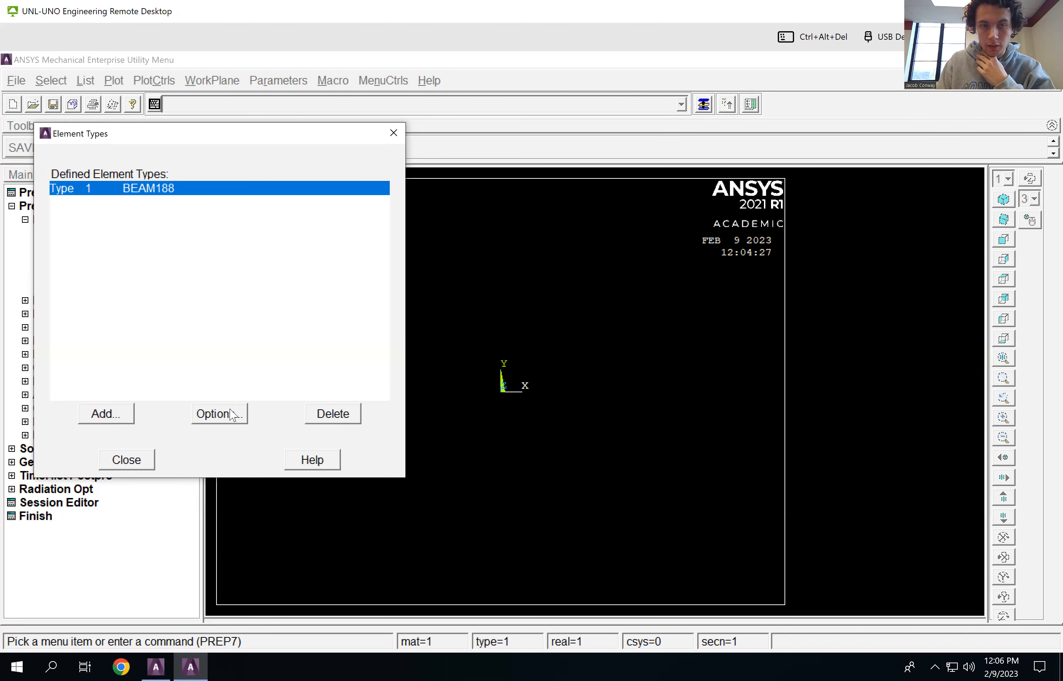
In the BEAM188 options, set cross section scaling to Rigid (classic) and element behavior to Cubic Form
{"action": "left_click", "coordinate": [217, 413]}
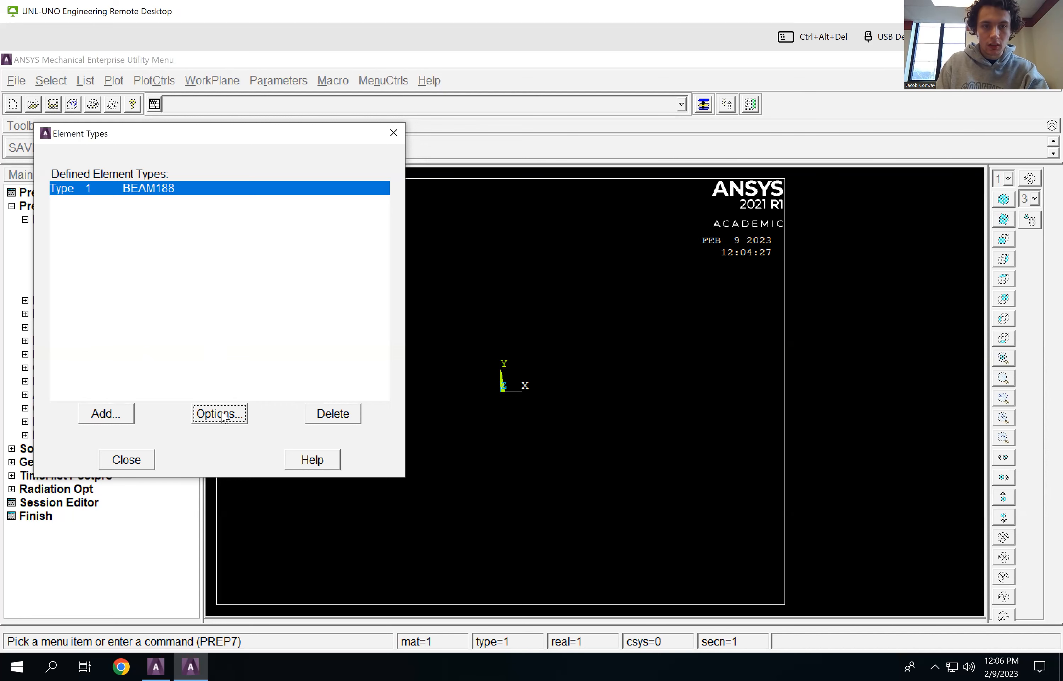
{"action": "left_click", "coordinate": [221, 414]}
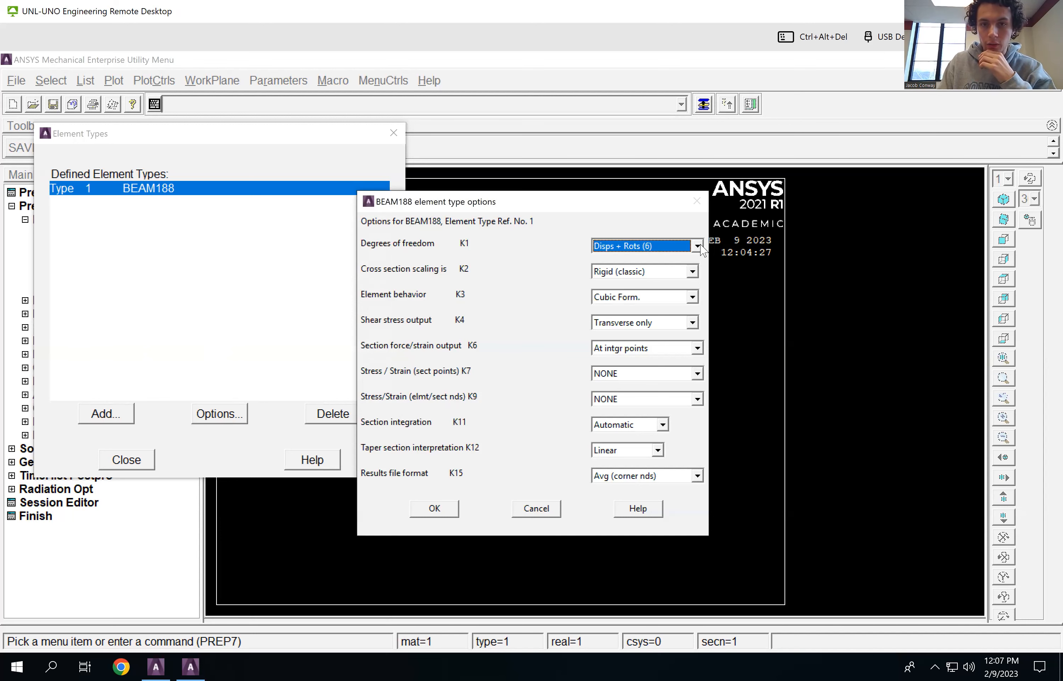
{"action": "left_click", "coordinate": [693, 271]}
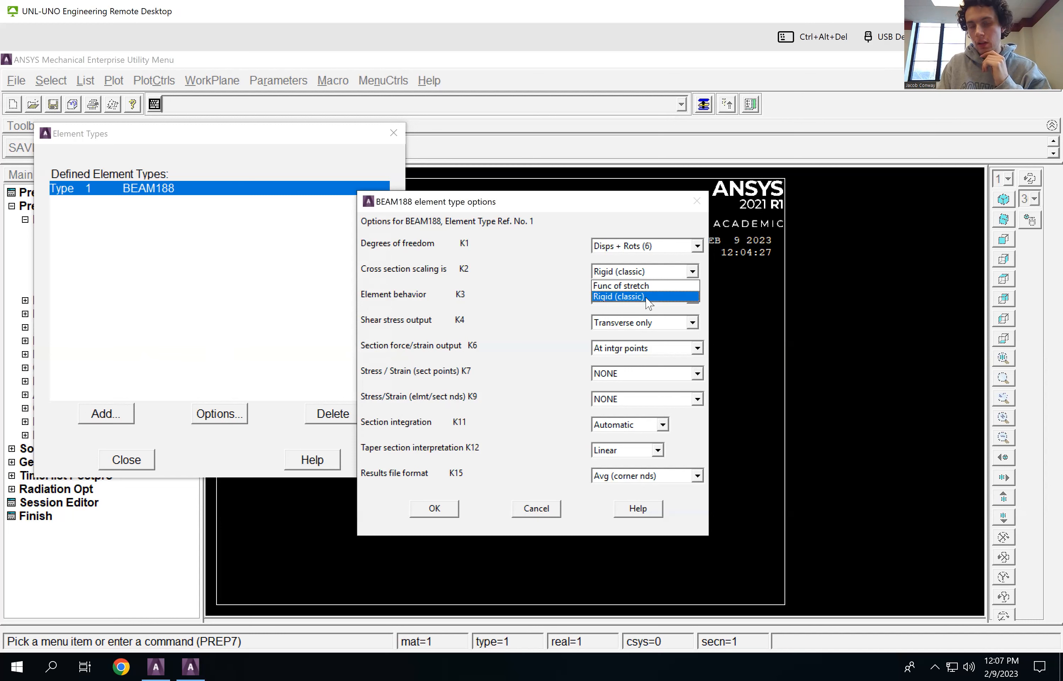
{"action": "left_click", "coordinate": [647, 297]}
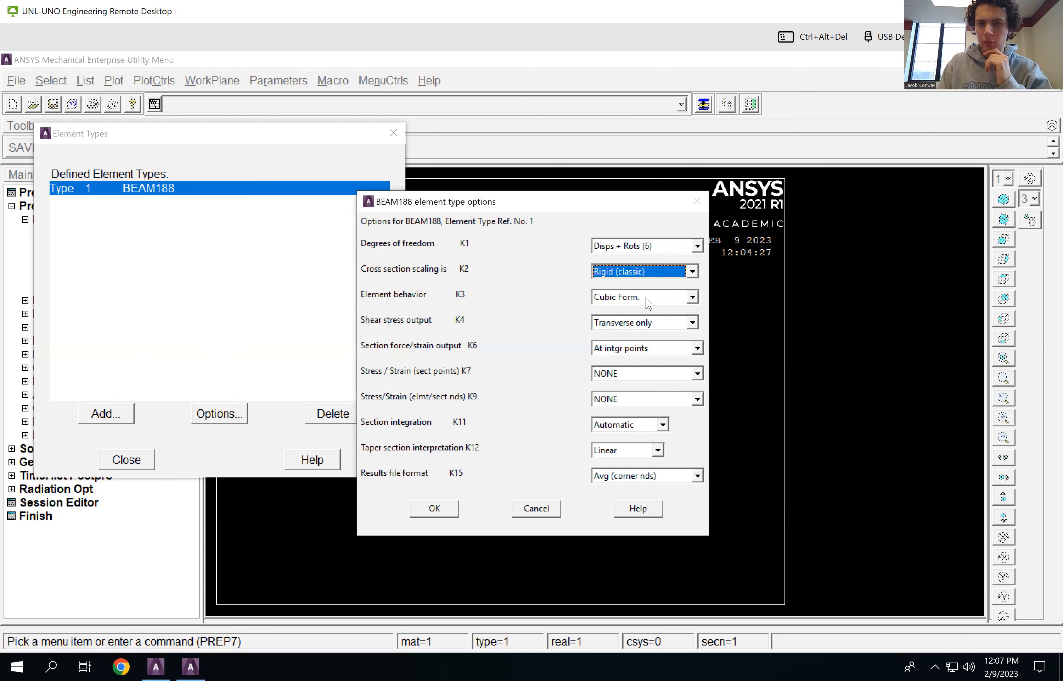
{"action": "left_click", "coordinate": [693, 297]}
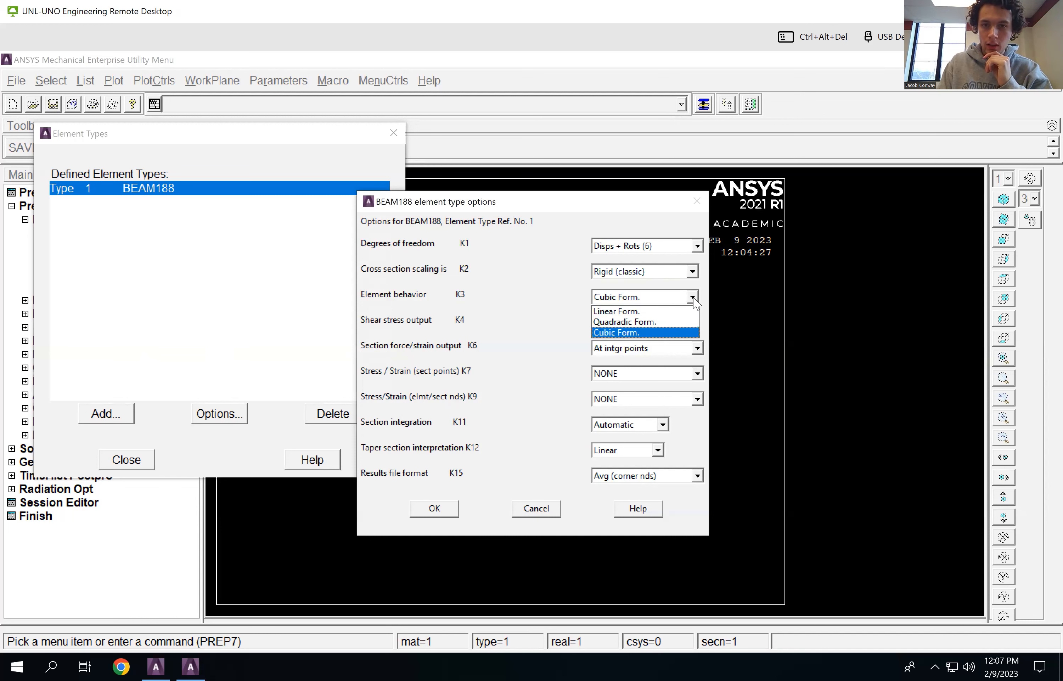
{"action": "left_click", "coordinate": [624, 333]}
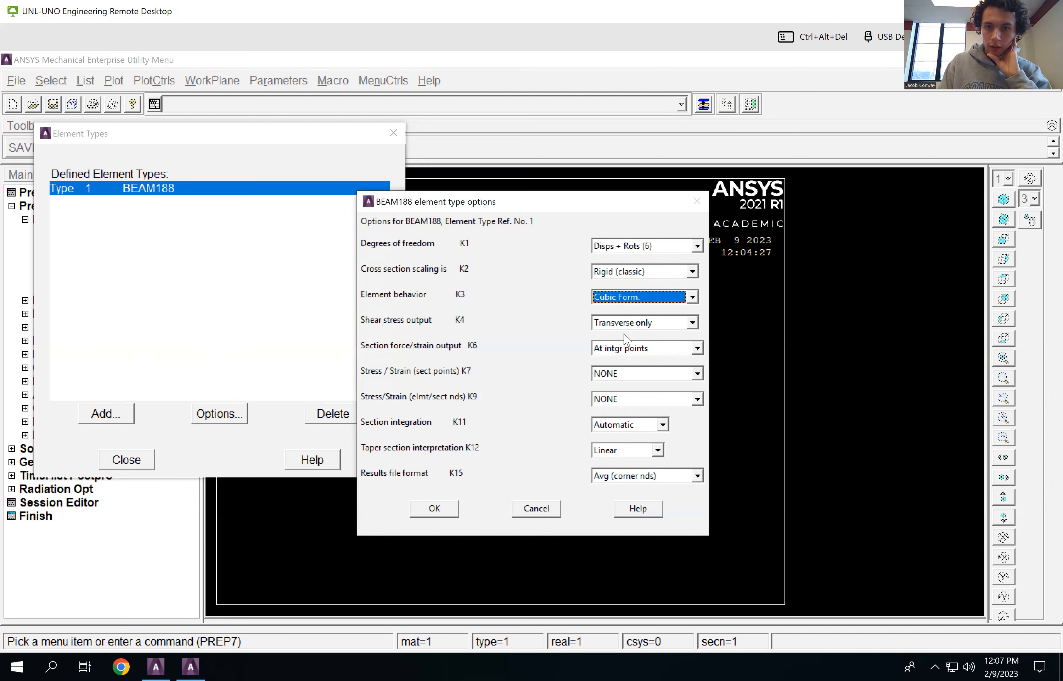
Set shear stress output to Transverse only and section force/strain output to At intgr points, and accept the BEAM188 options
{"action": "left_click", "coordinate": [693, 323]}
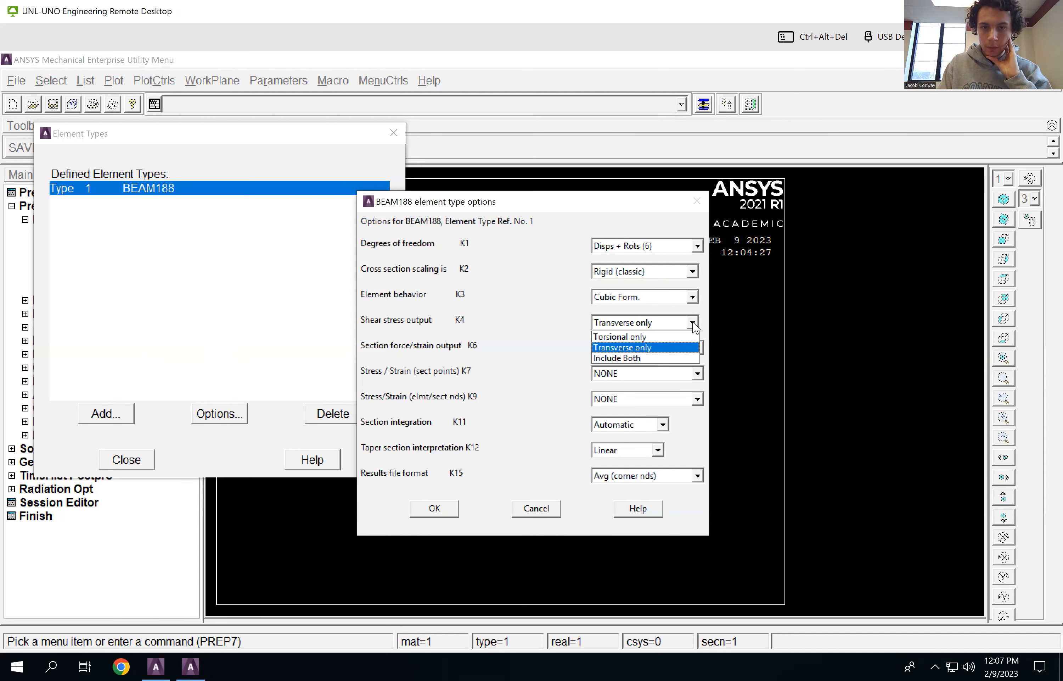
{"action": "left_click", "coordinate": [628, 348]}
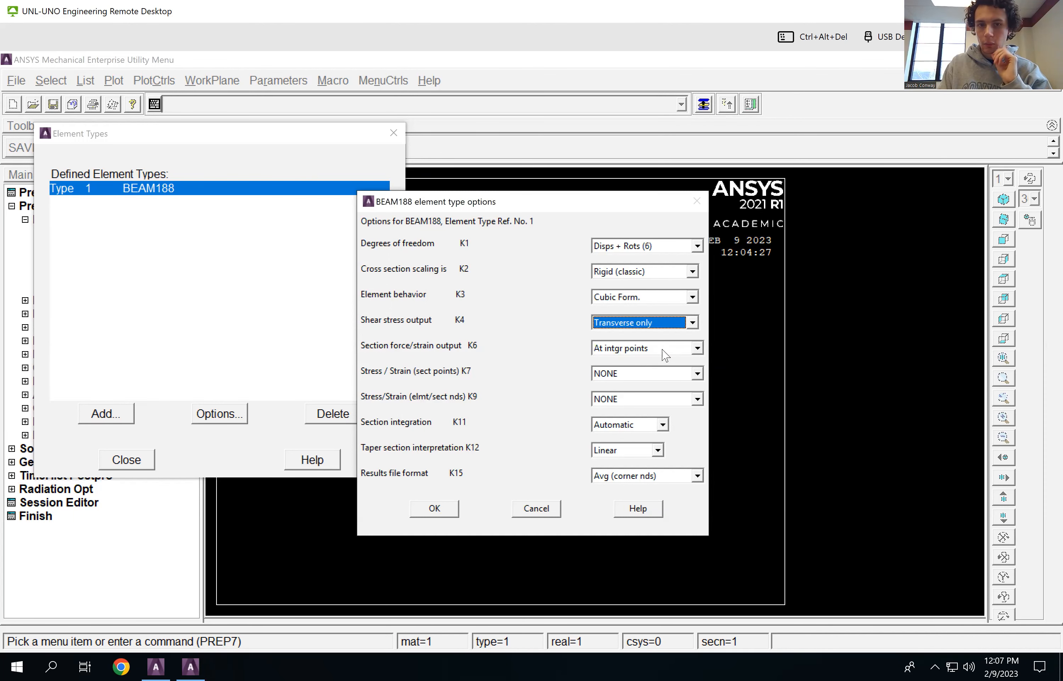
{"action": "left_click", "coordinate": [690, 354]}
{"action": "left_click", "coordinate": [690, 355]}
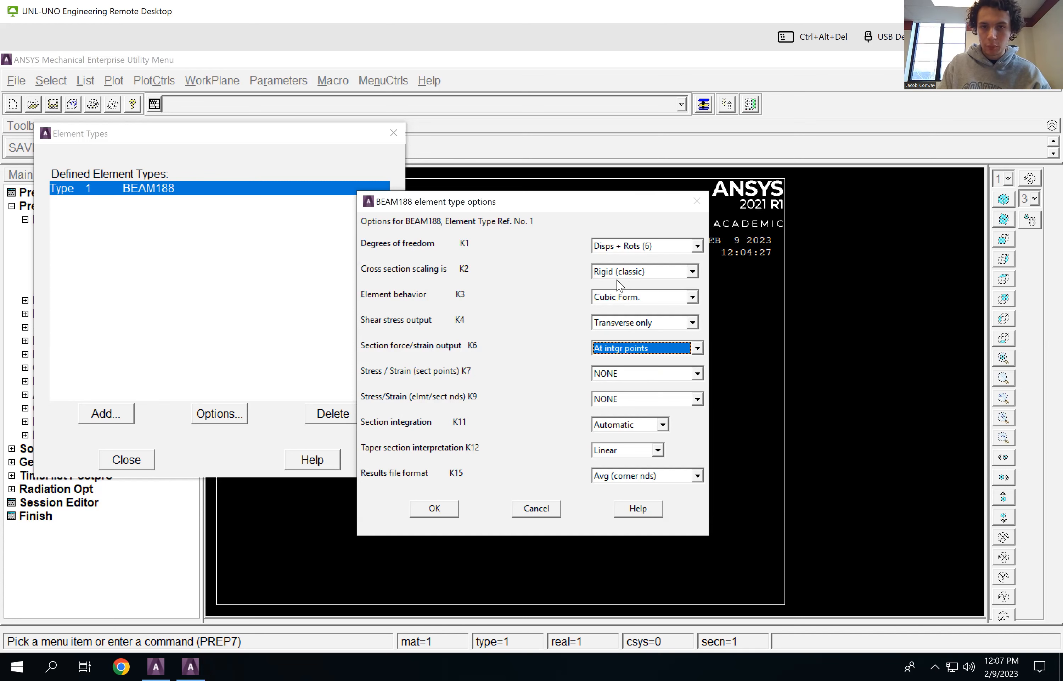
{"action": "left_click", "coordinate": [432, 510]}
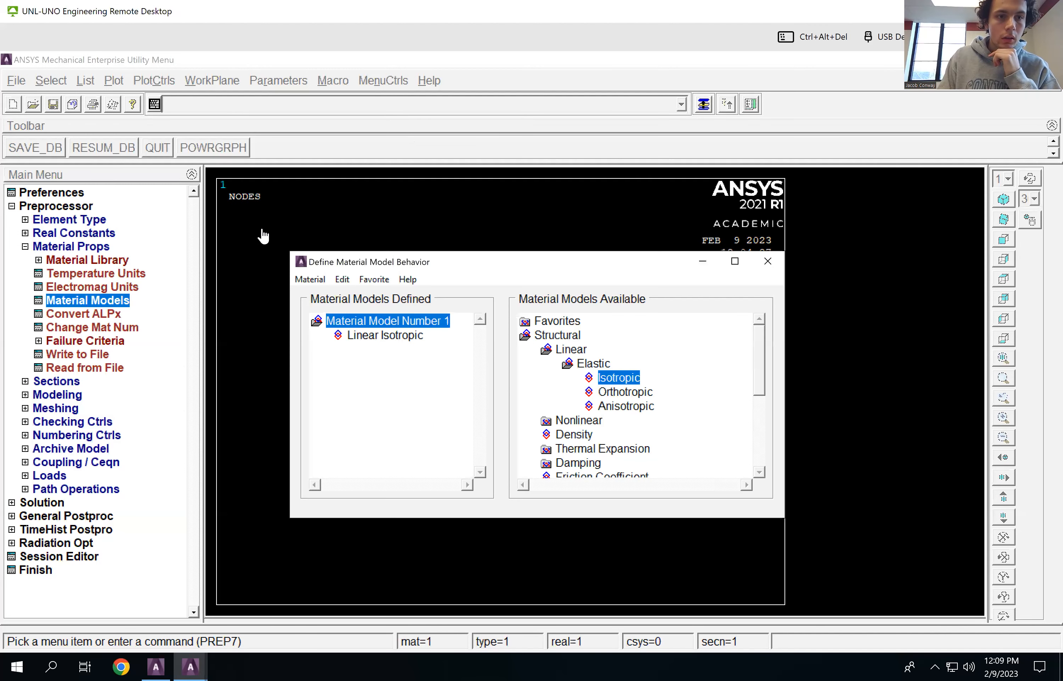
Define linear elastic isotropic properties for material model 1 with EX 3.605E+06 and PRXY 0.22
{"action": "left_click", "coordinate": [26, 248]}
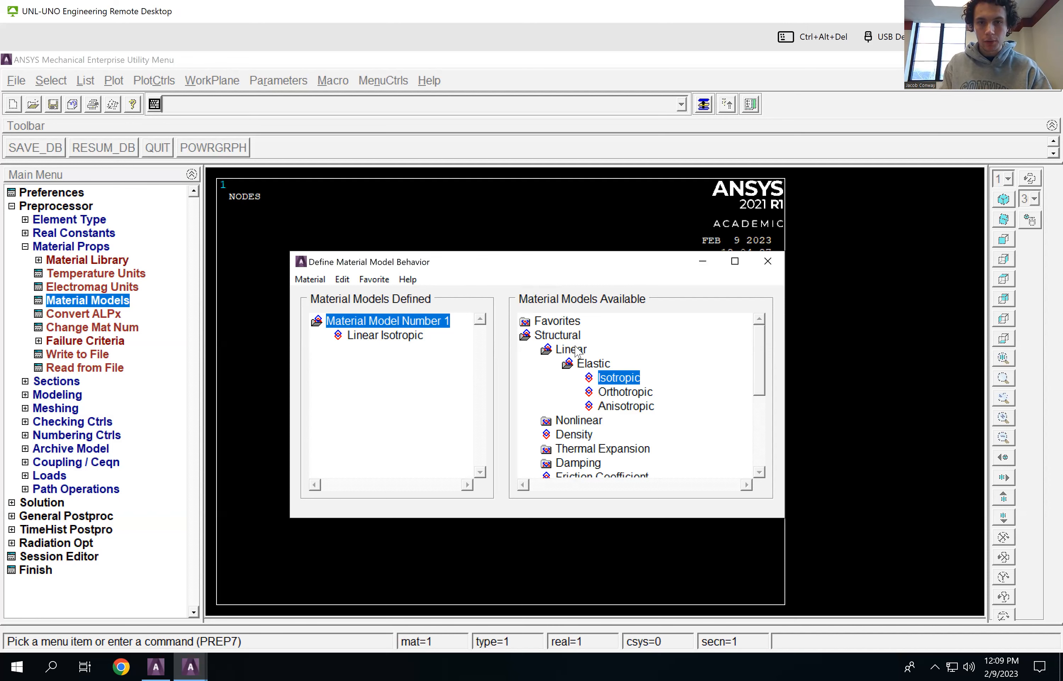
{"action": "double_click", "coordinate": [617, 378]}
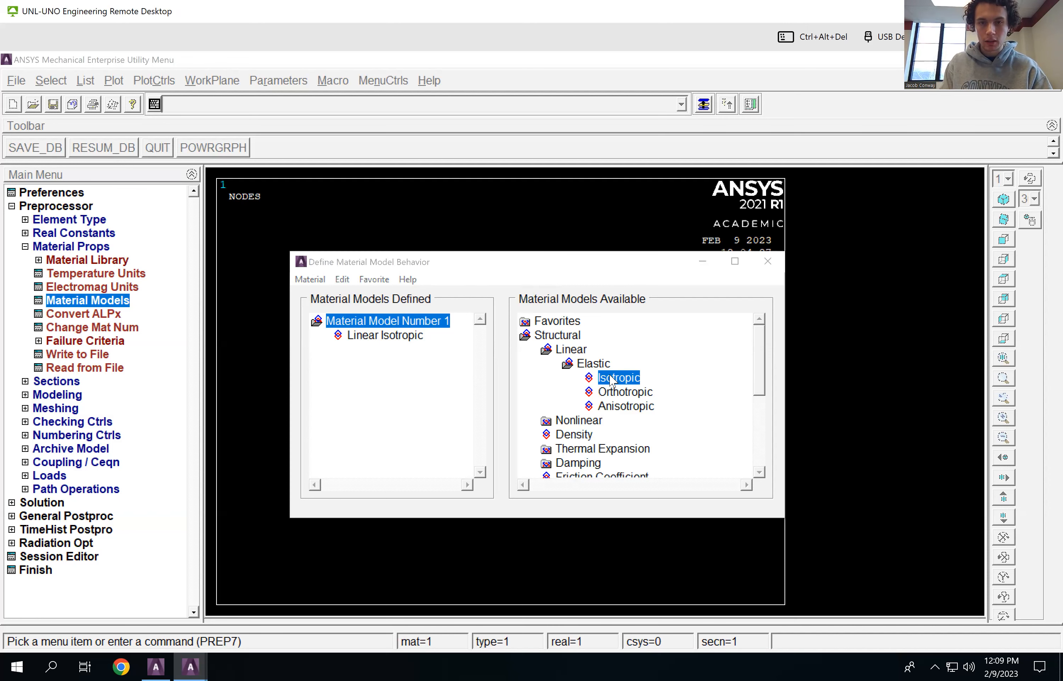
{"action": "left_click", "coordinate": [513, 452]}
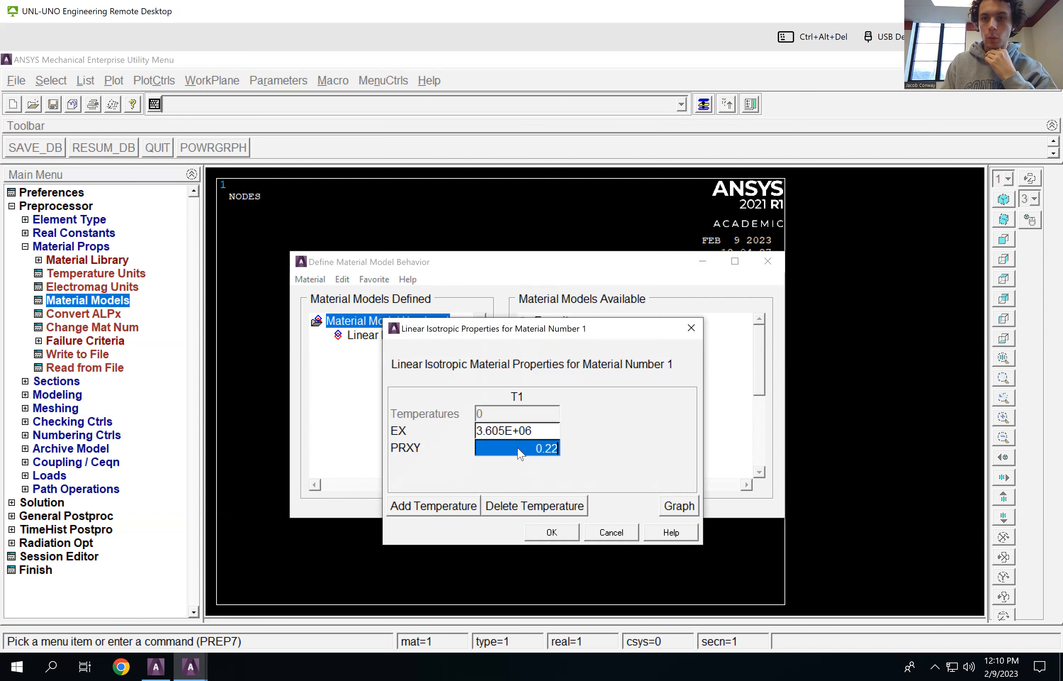
{"action": "left_click", "coordinate": [552, 533]}
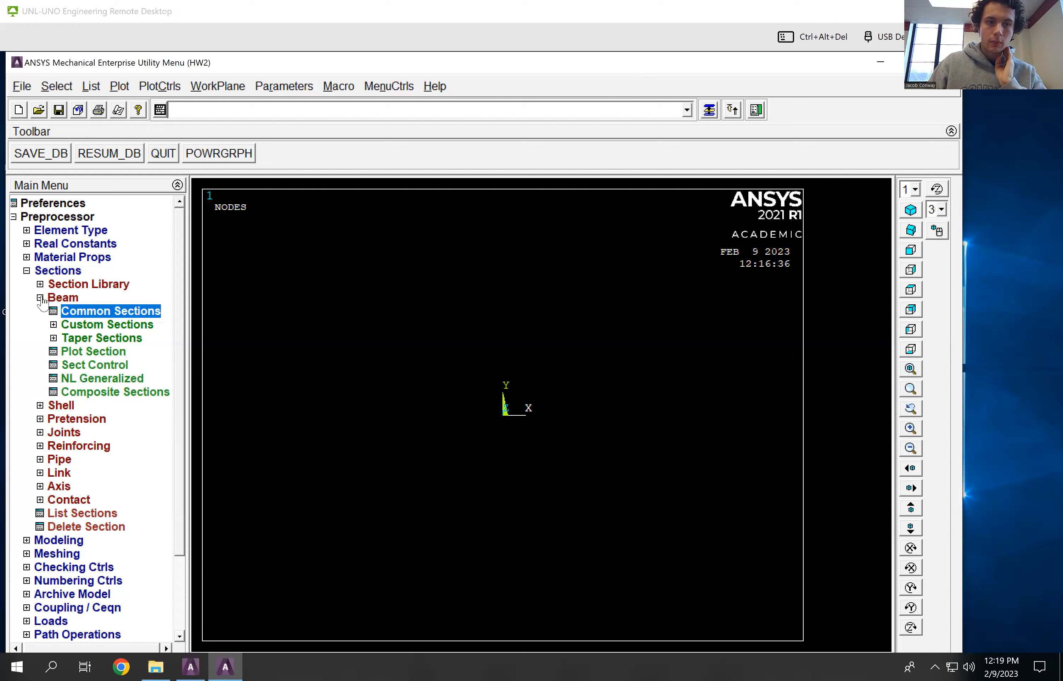
Define solid rectangular beam section ID 1 named AD-FB with B 11.583 and H 23.166
{"action": "left_click", "coordinate": [84, 313]}
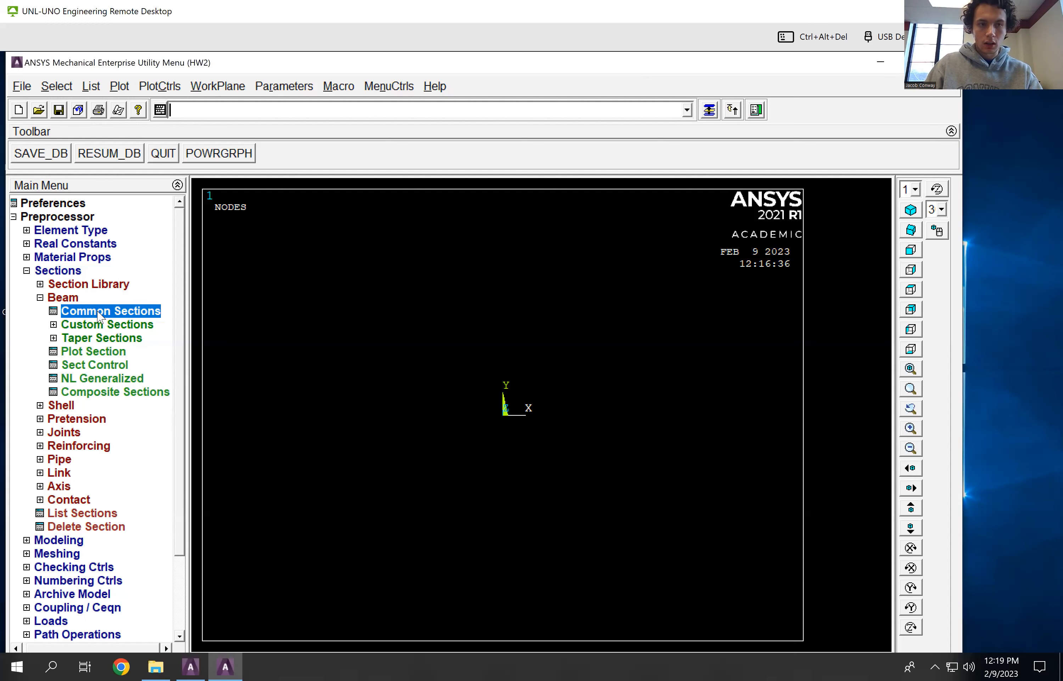
{"action": "left_click", "coordinate": [99, 315]}
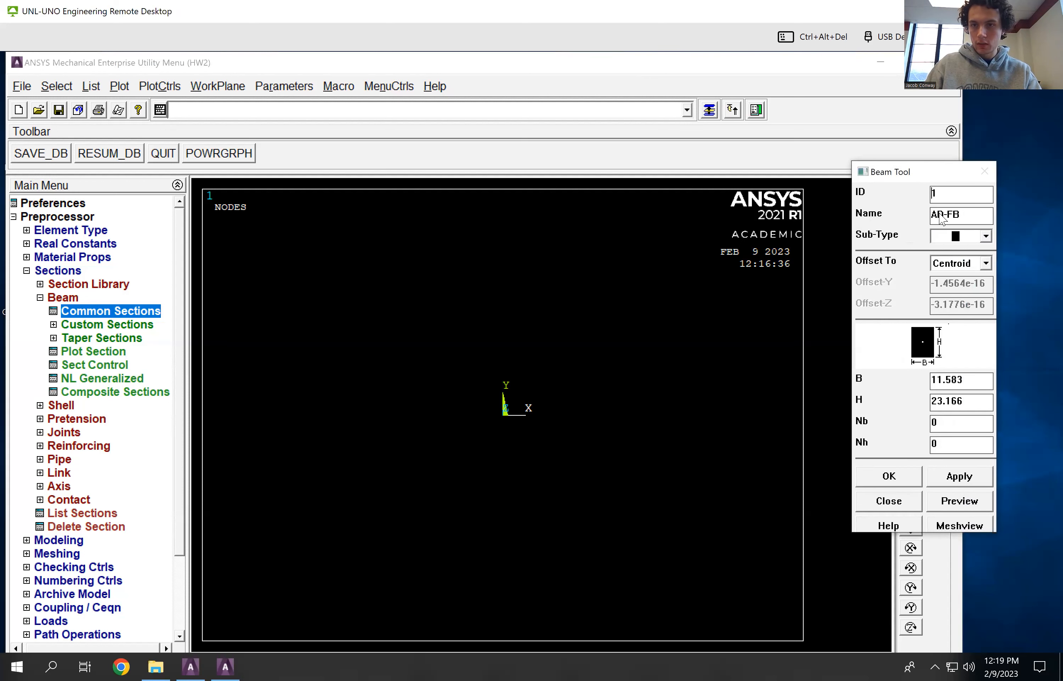
{"action": "left_click", "coordinate": [964, 209]}
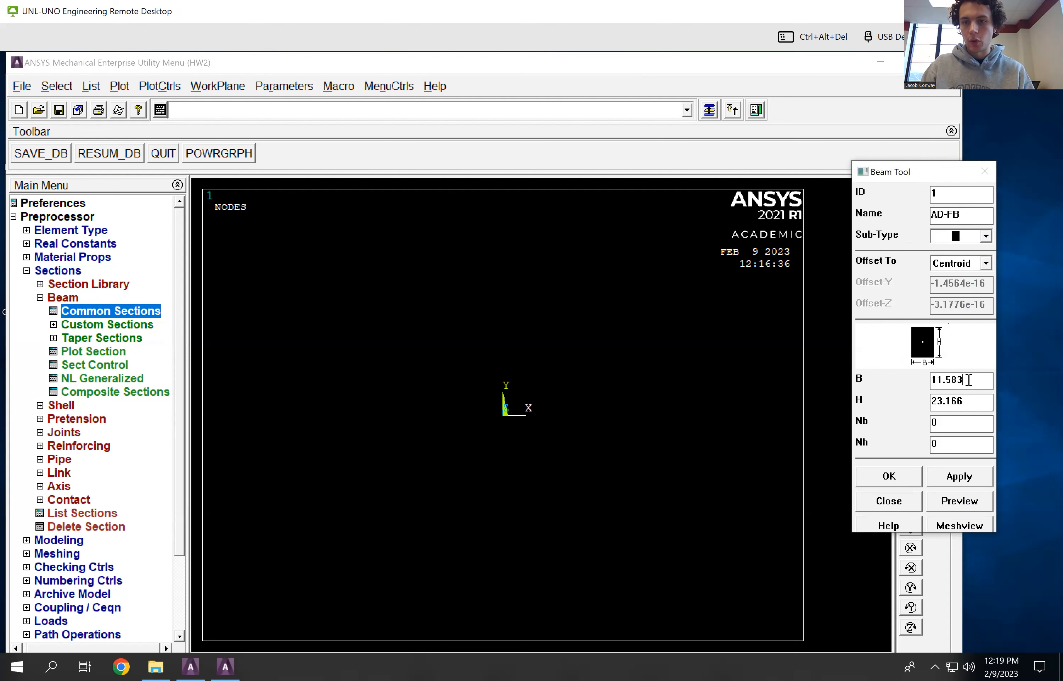
{"action": "left_click", "coordinate": [960, 476]}
Define solid rectangular beam section ID 2 named DE-EF with B 13.16 and H 26.32
{"action": "left_click", "coordinate": [960, 195]}
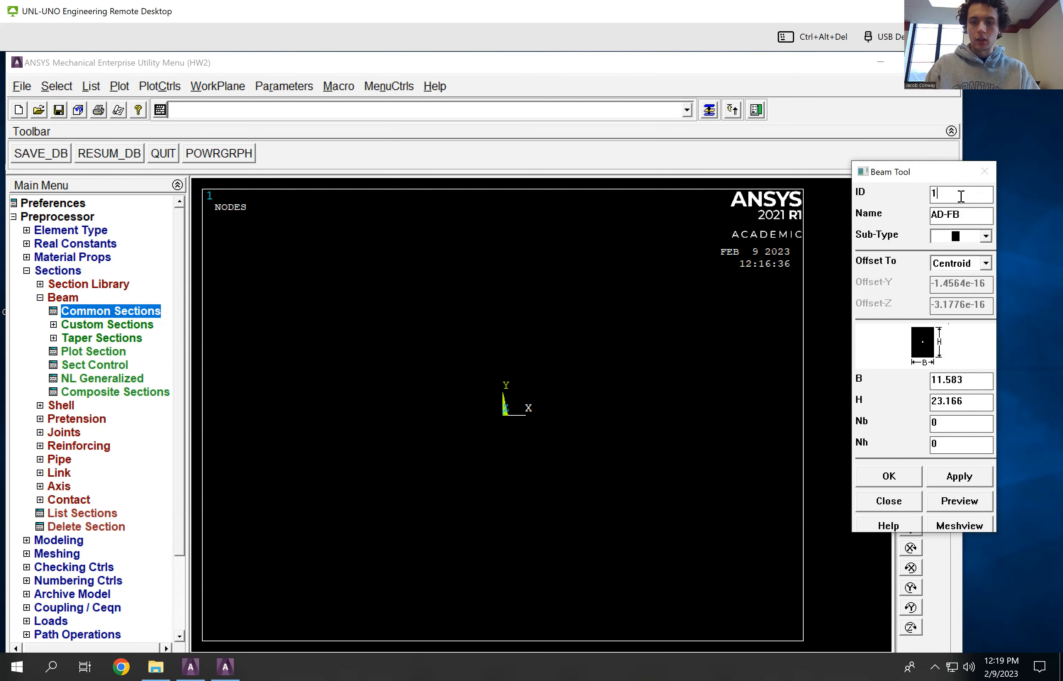
{"action": "key", "text": "BackSpace"}
{"action": "type", "text": "2"}
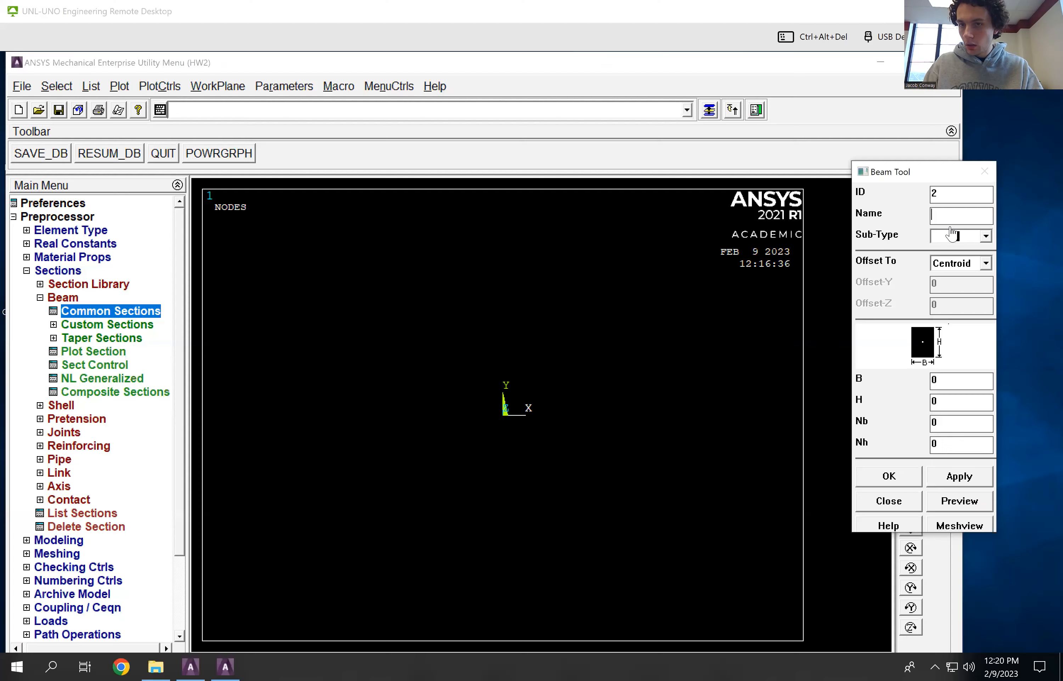
{"action": "left_click", "coordinate": [938, 214]}
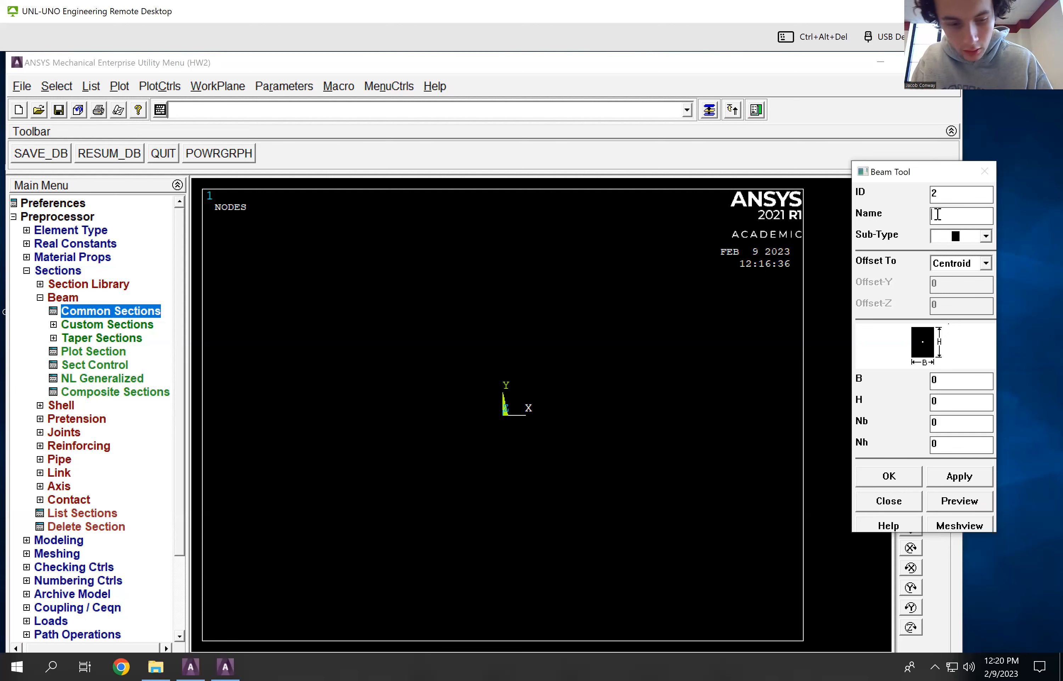
{"action": "type", "text": "DE"}
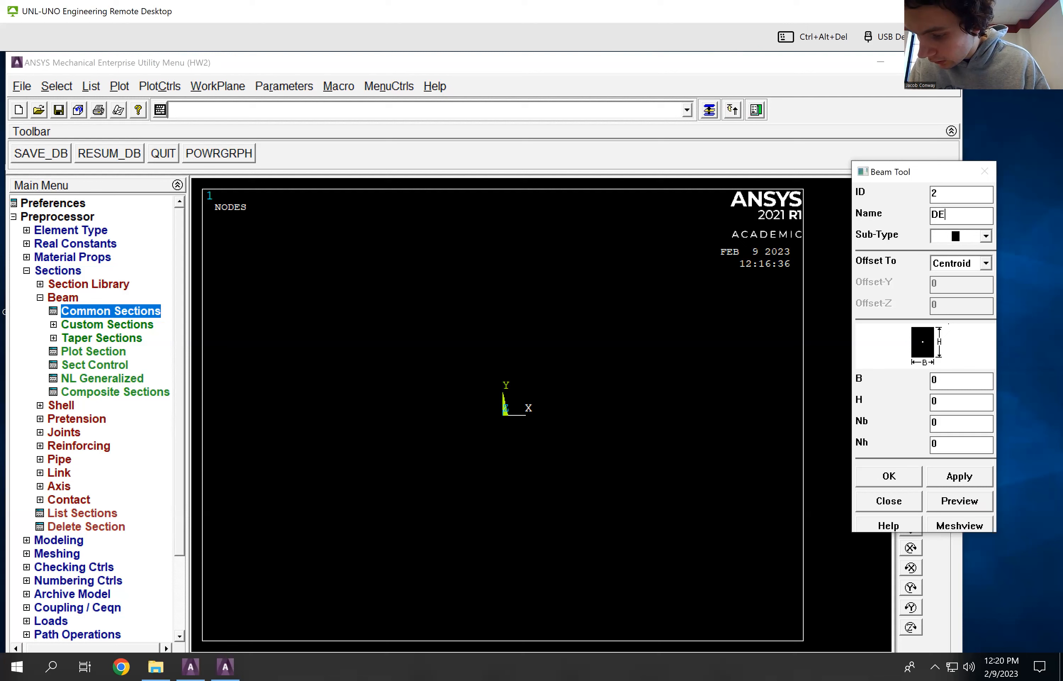
{"action": "type", "text": "-EF"}
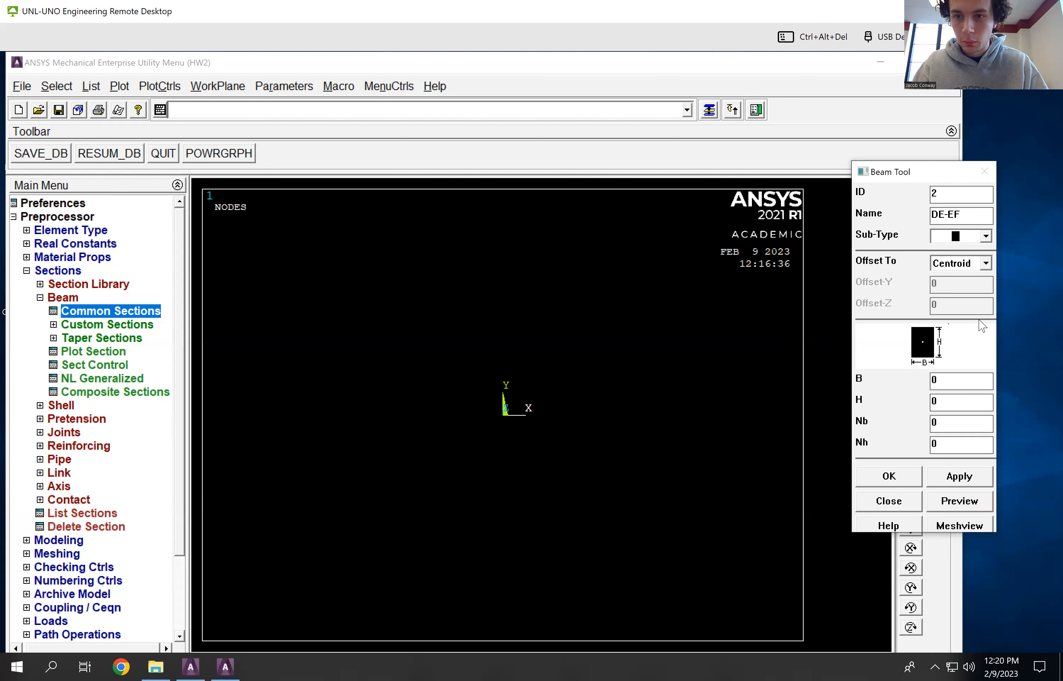
{"action": "left_click", "coordinate": [969, 383]}
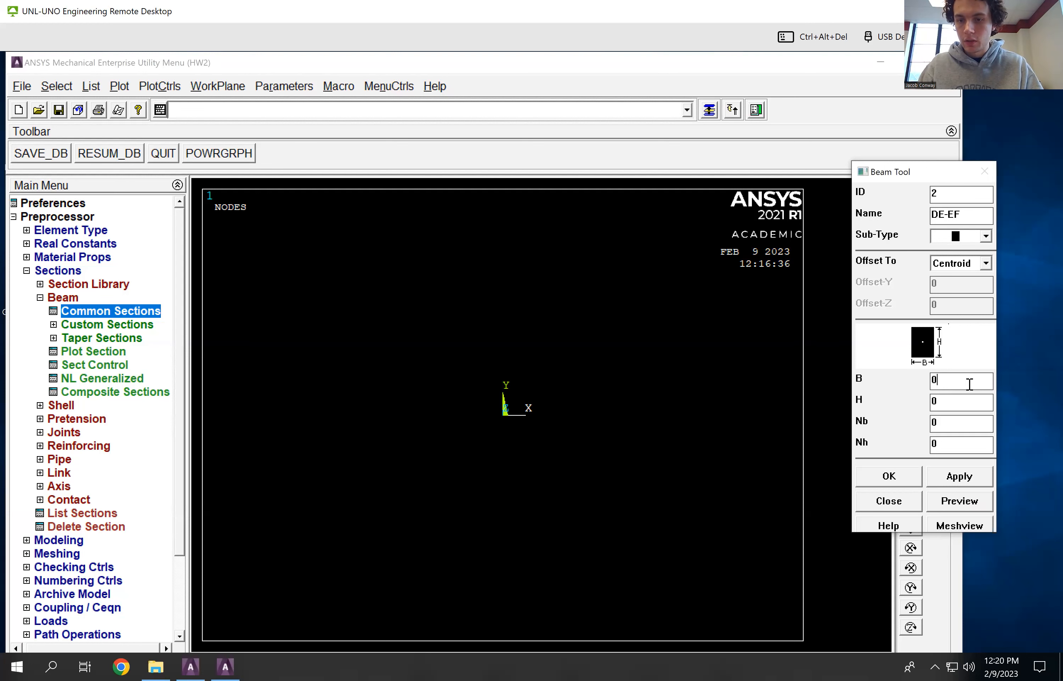
{"action": "key", "text": "BackSpace"}
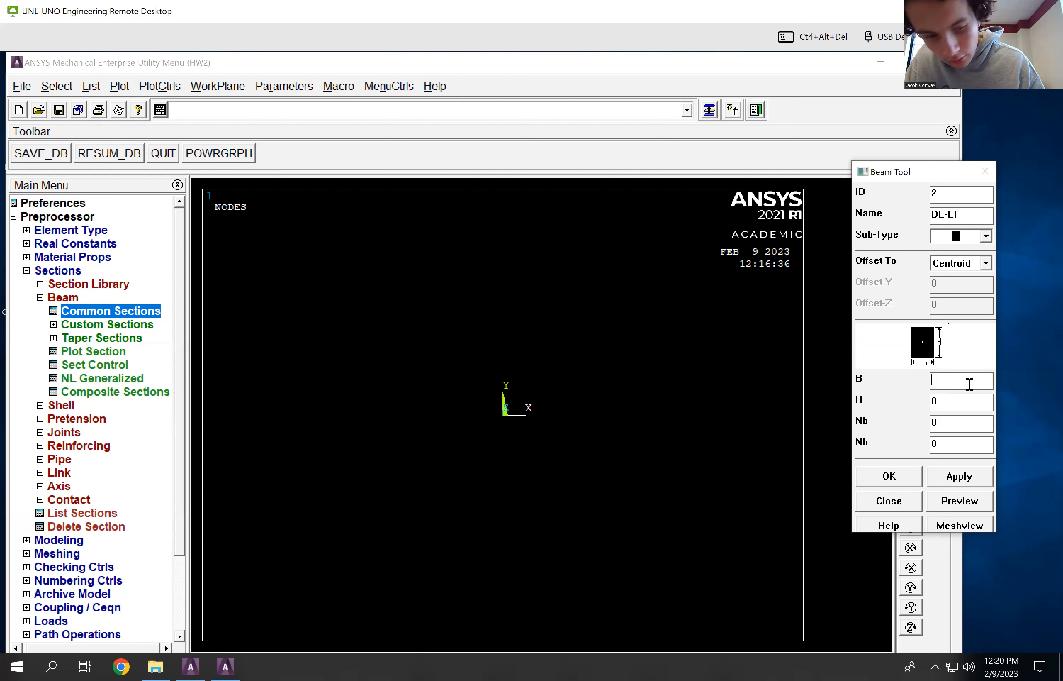
{"action": "type", "text": "13."}
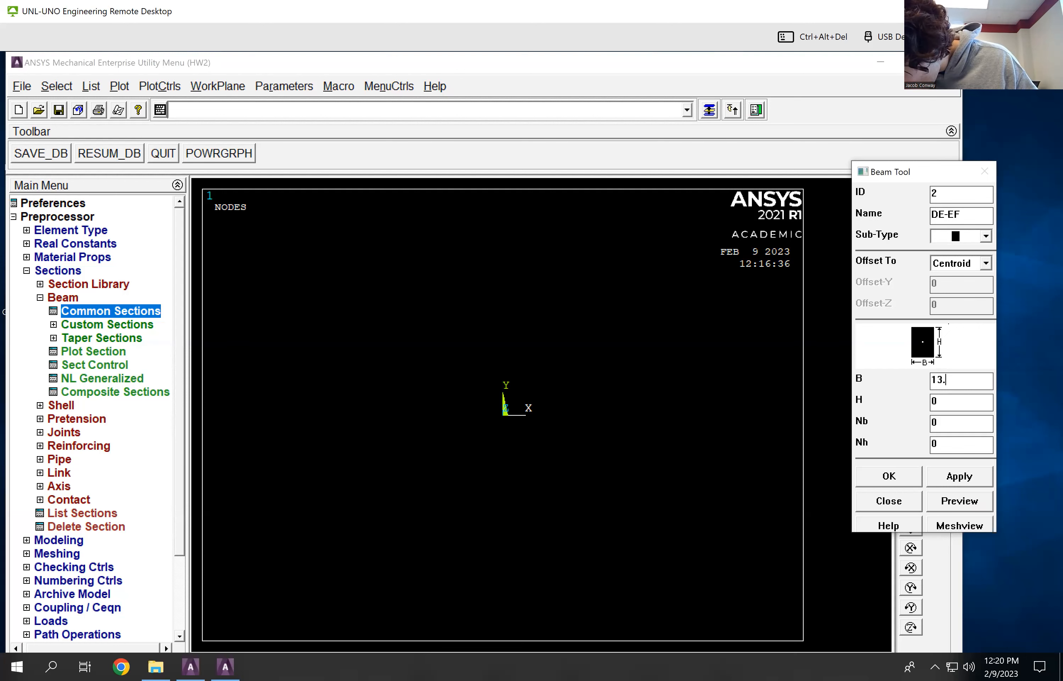
{"action": "type", "text": "16"}
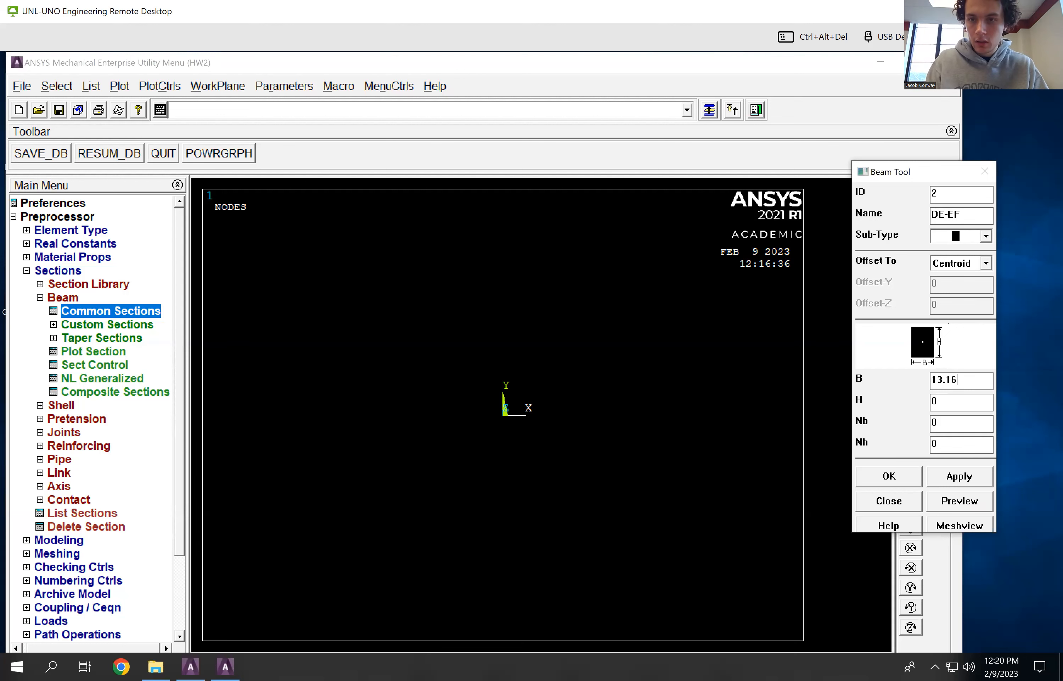
{"action": "left_click", "coordinate": [948, 405]}
{"action": "key", "text": "BackSpace"}
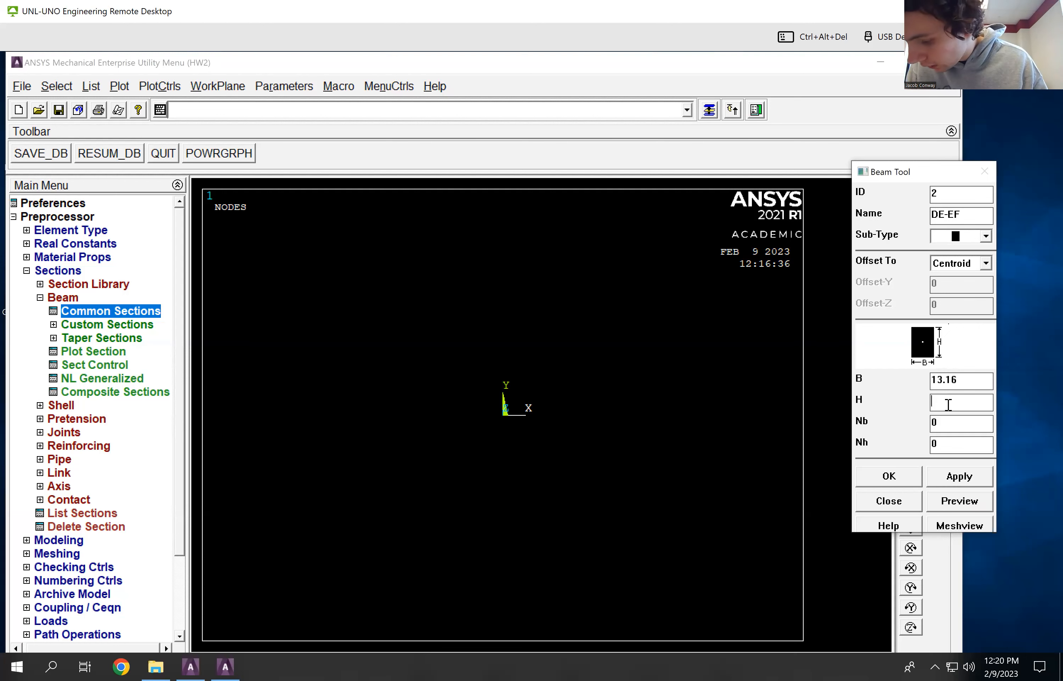
{"action": "type", "text": "26.32"}
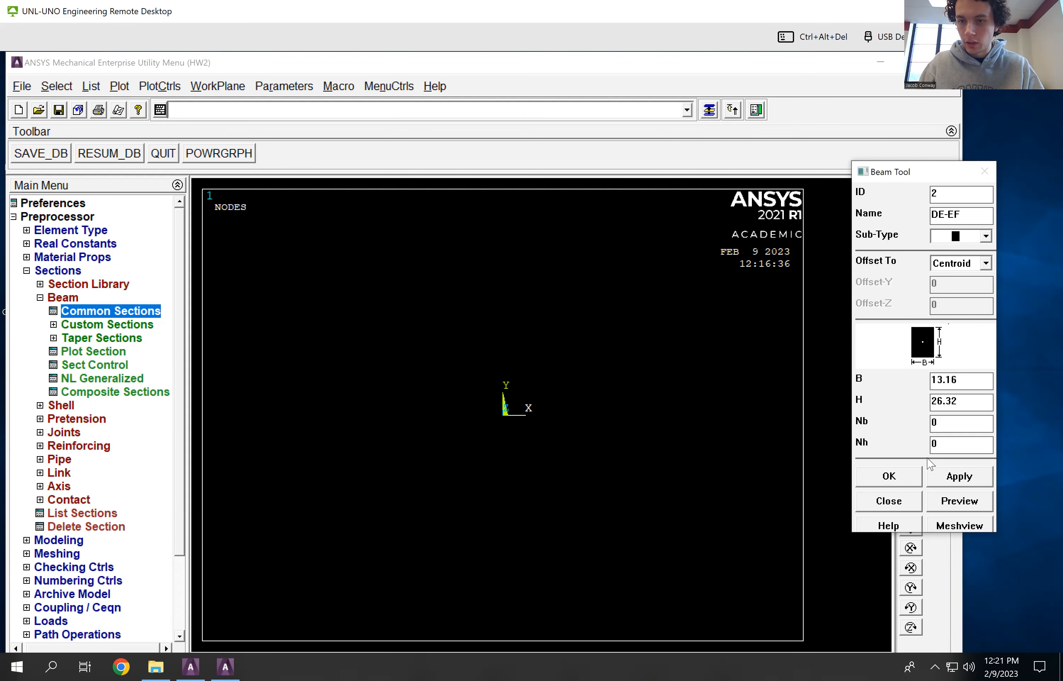
{"action": "left_click", "coordinate": [953, 479]}
Define solid rectangular beam section ID 3 named FG with B 12.45 and H 24.89
{"action": "left_click", "coordinate": [957, 191]}
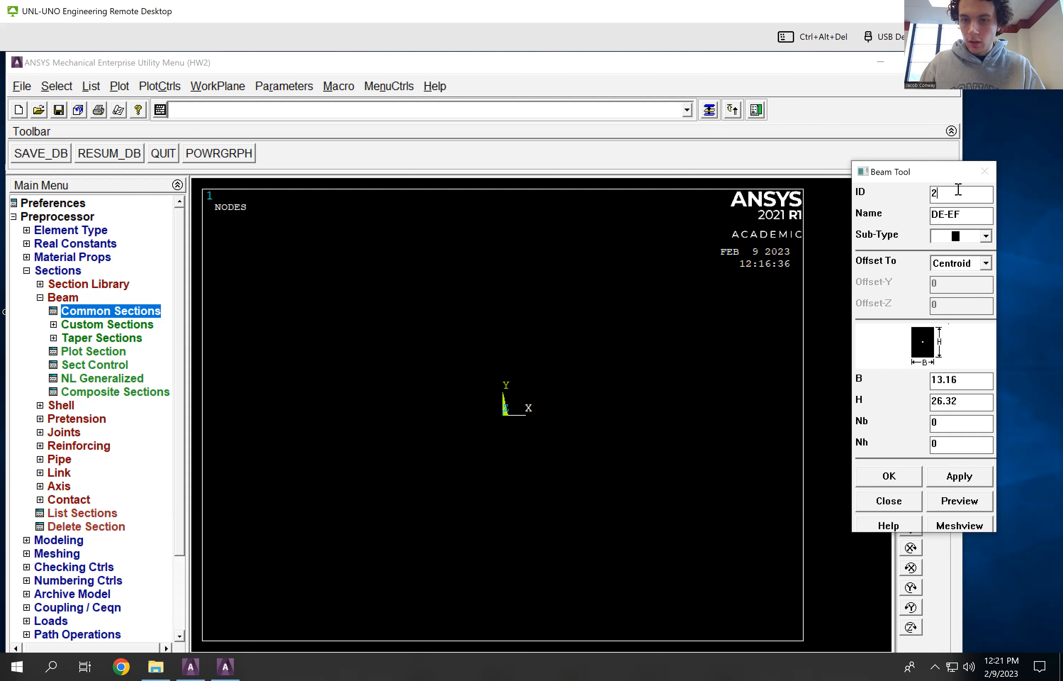
{"action": "key", "text": "BackSpace"}
{"action": "type", "text": "3"}
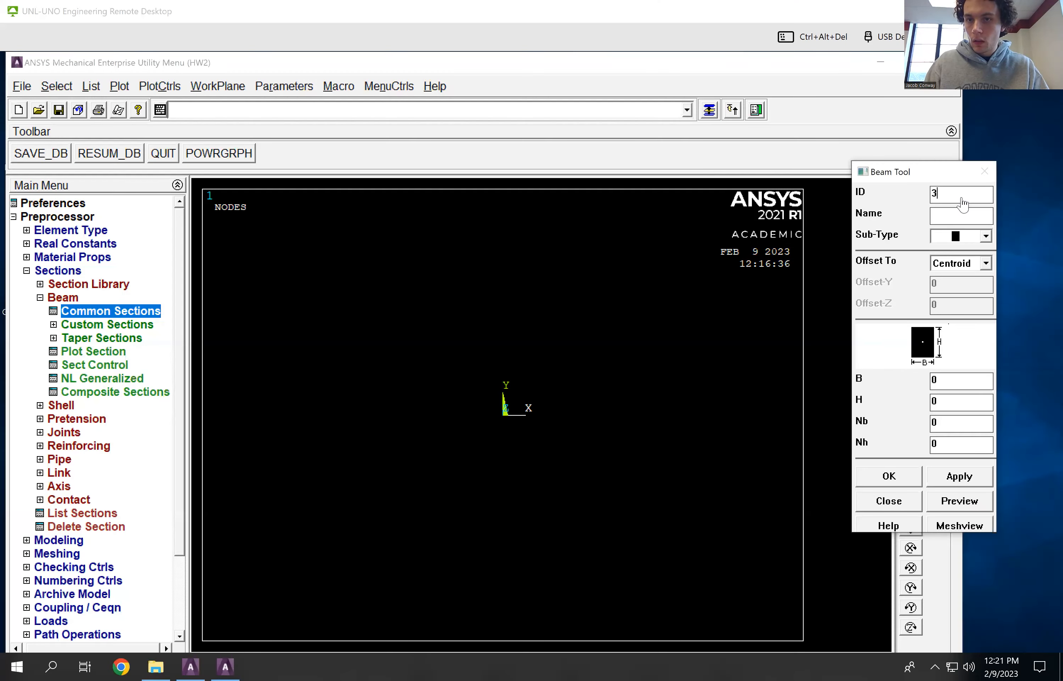
{"action": "left_click", "coordinate": [941, 218]}
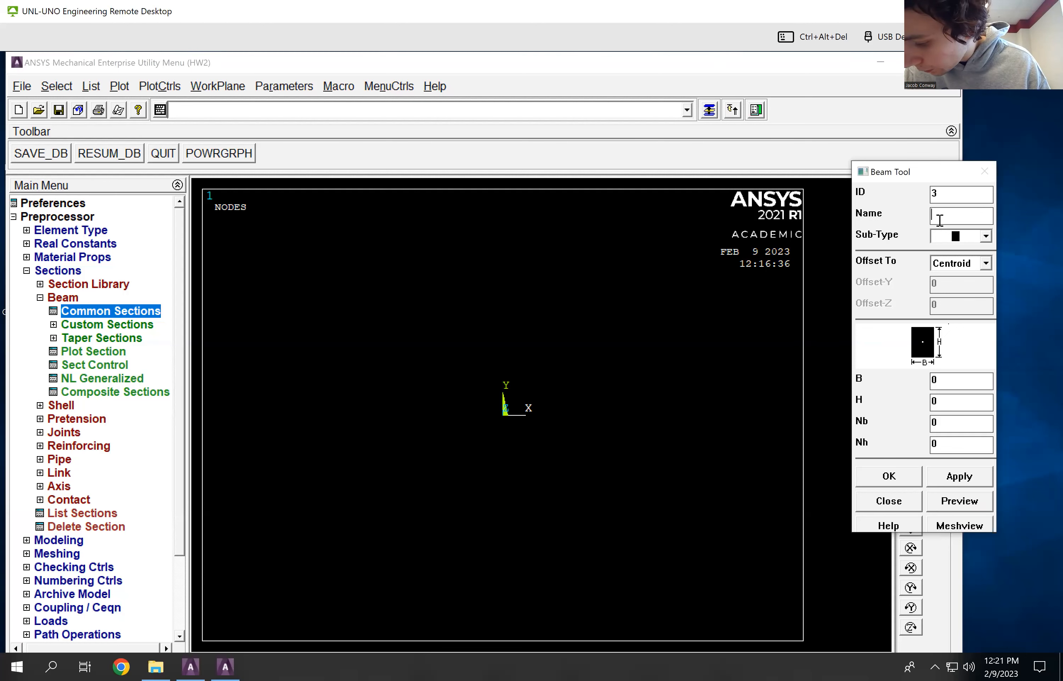
{"action": "type", "text": "FG"}
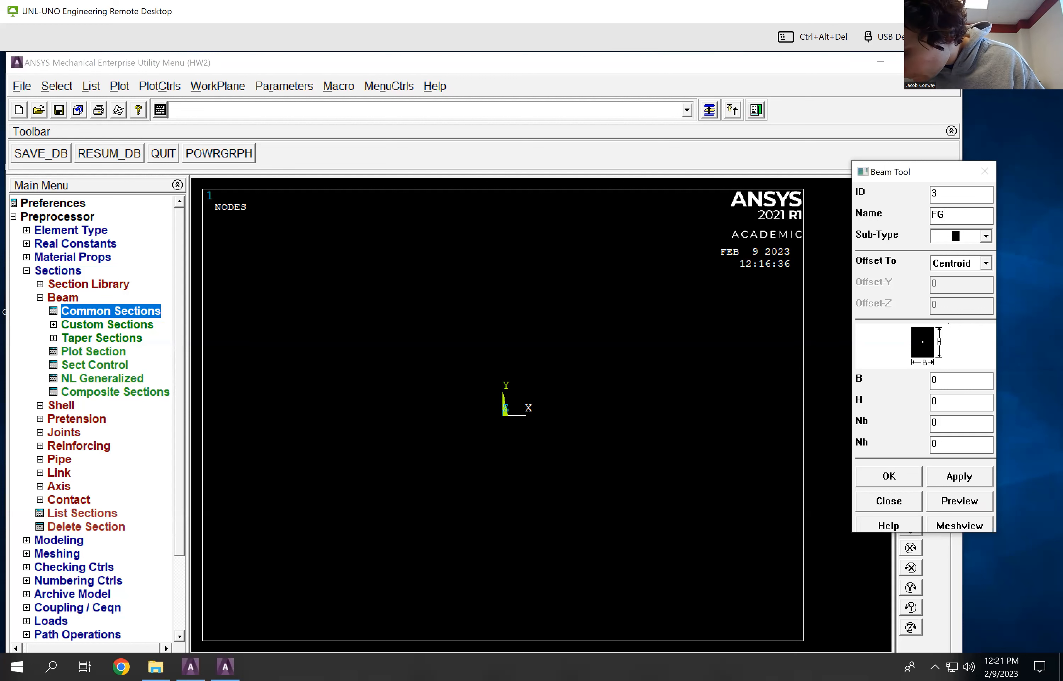
{"action": "left_click", "coordinate": [939, 380]}
{"action": "key", "text": "BackSpace"}
{"action": "type", "text": "12.45"}
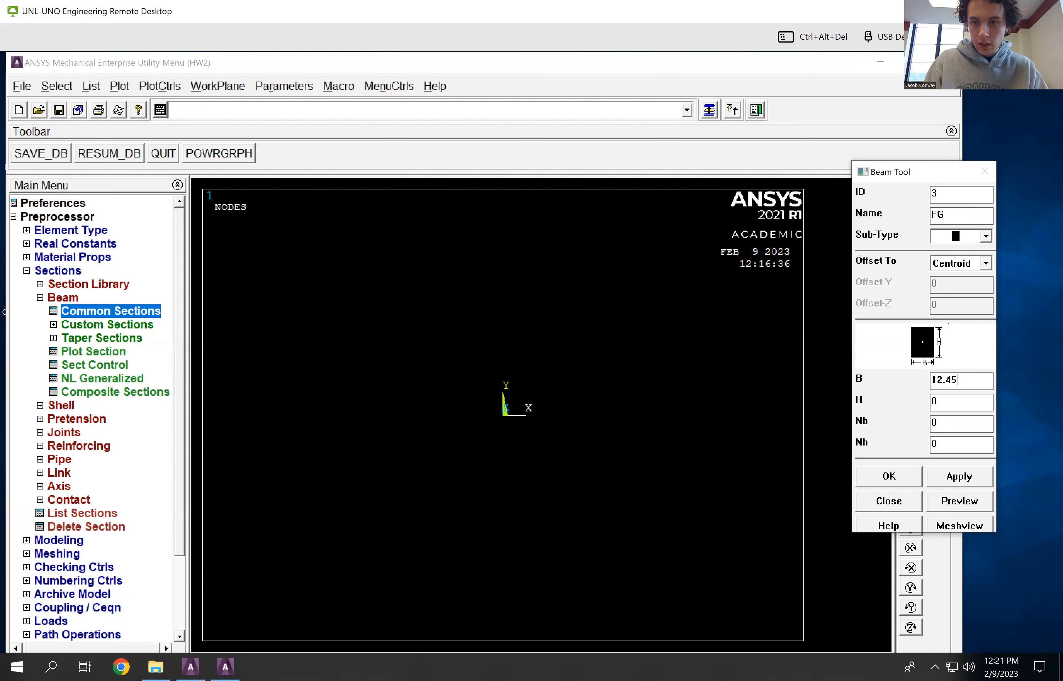
{"action": "left_click", "coordinate": [947, 399]}
{"action": "key", "text": "BackSpace"}
{"action": "type", "text": "24.89"}
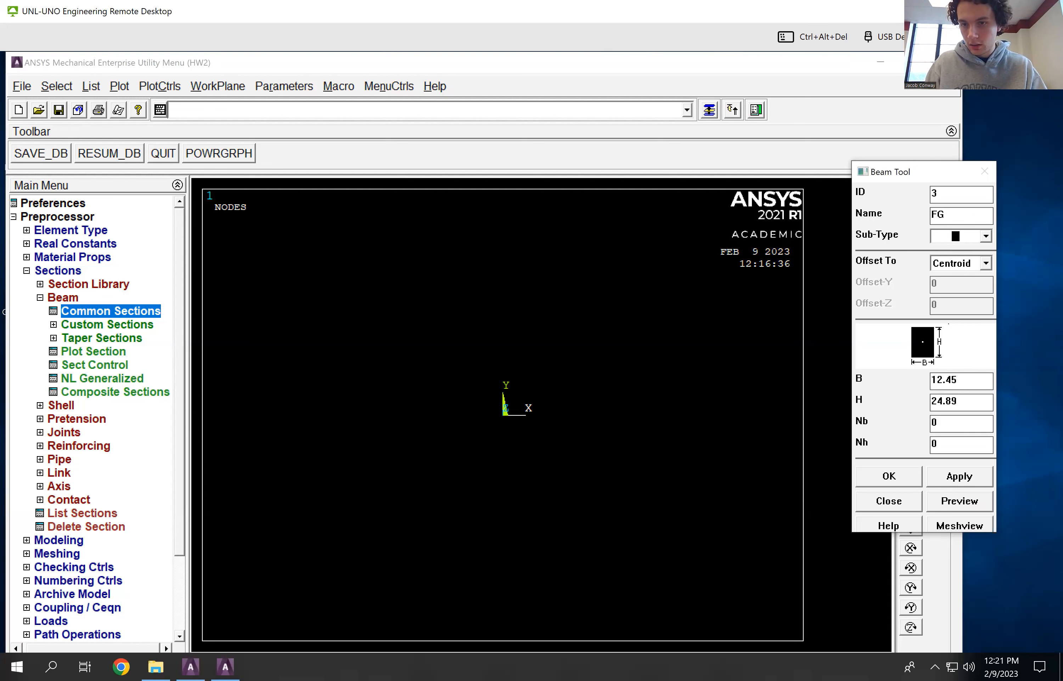
{"action": "left_click", "coordinate": [965, 478]}
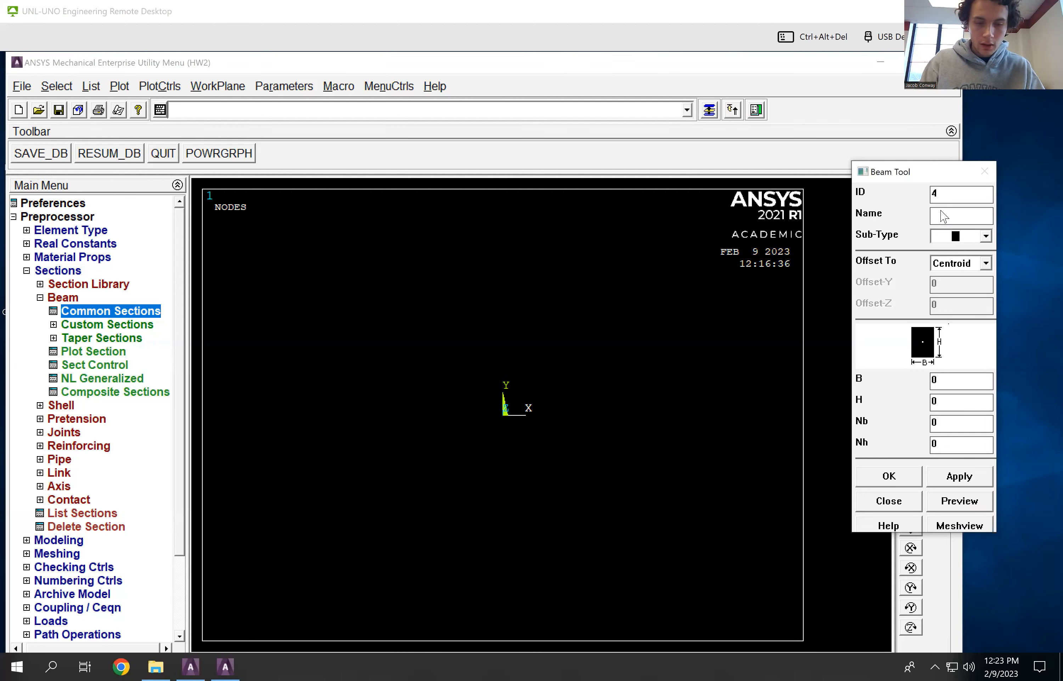
Define solid rectangular beam section ID 4 named GC with B 10.466 and H 20.912
{"action": "left_click", "coordinate": [953, 216]}
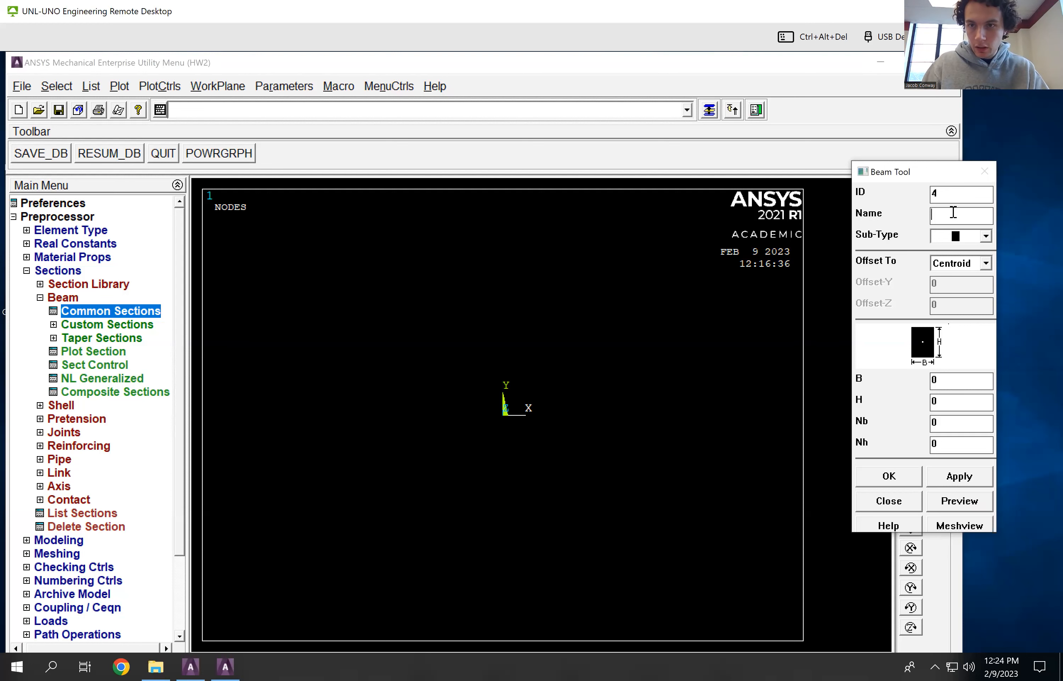
{"action": "type", "text": "GC"}
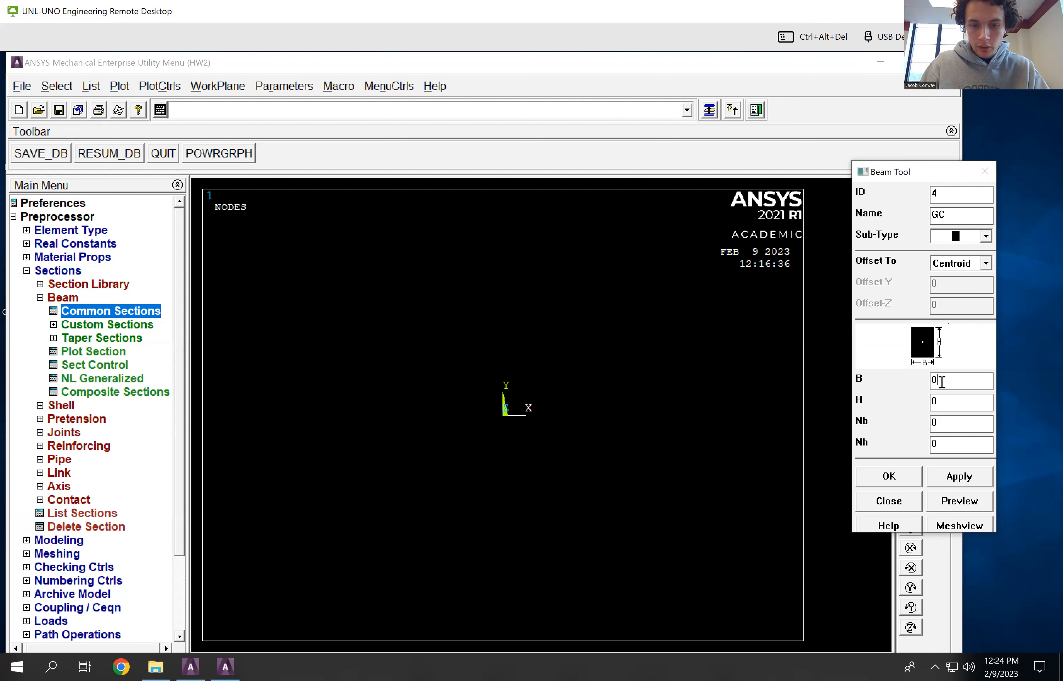
{"action": "key", "text": "BackSpace"}
{"action": "type", "text": "10.466"}
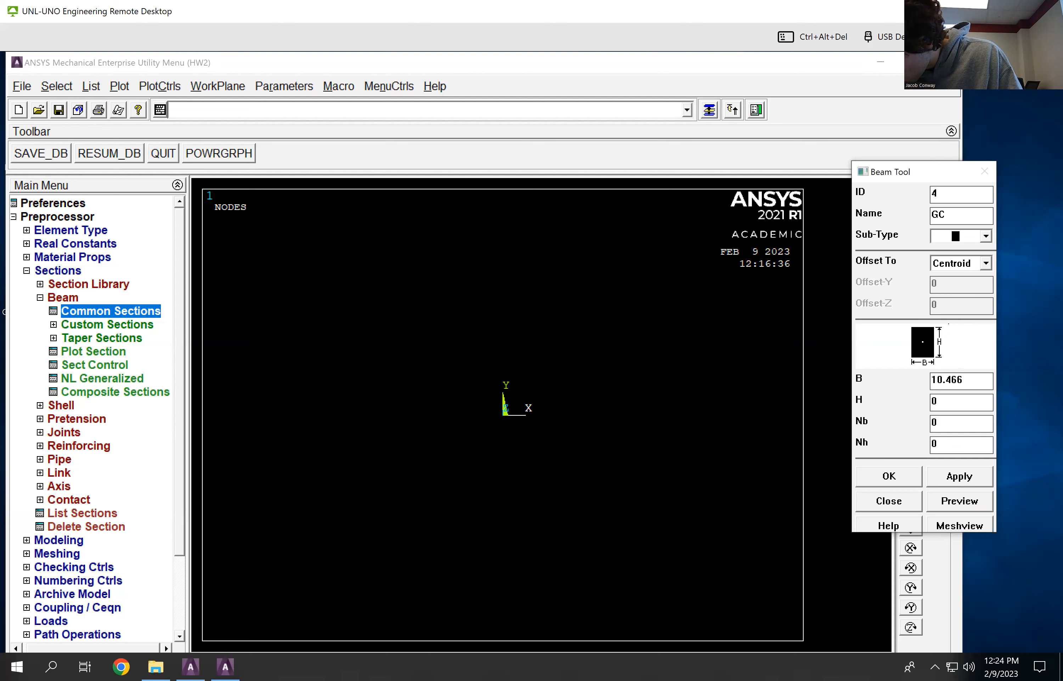
{"action": "left_click", "coordinate": [968, 406]}
{"action": "key", "text": "BackSpace"}
{"action": "type", "text": "20"}
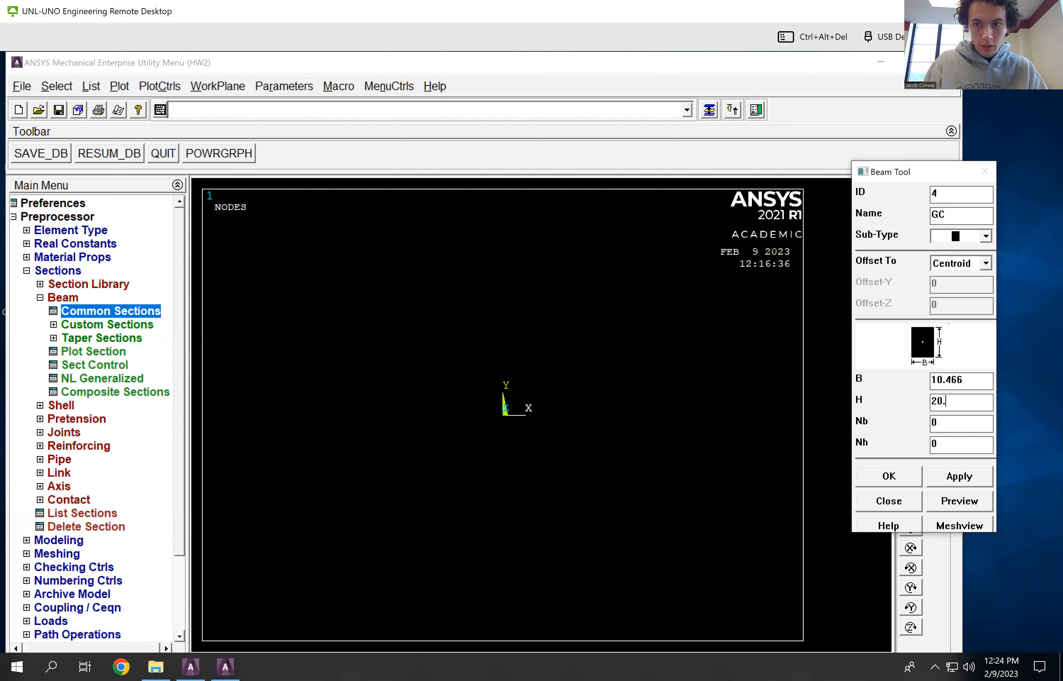
{"action": "type", "text": ".9"}
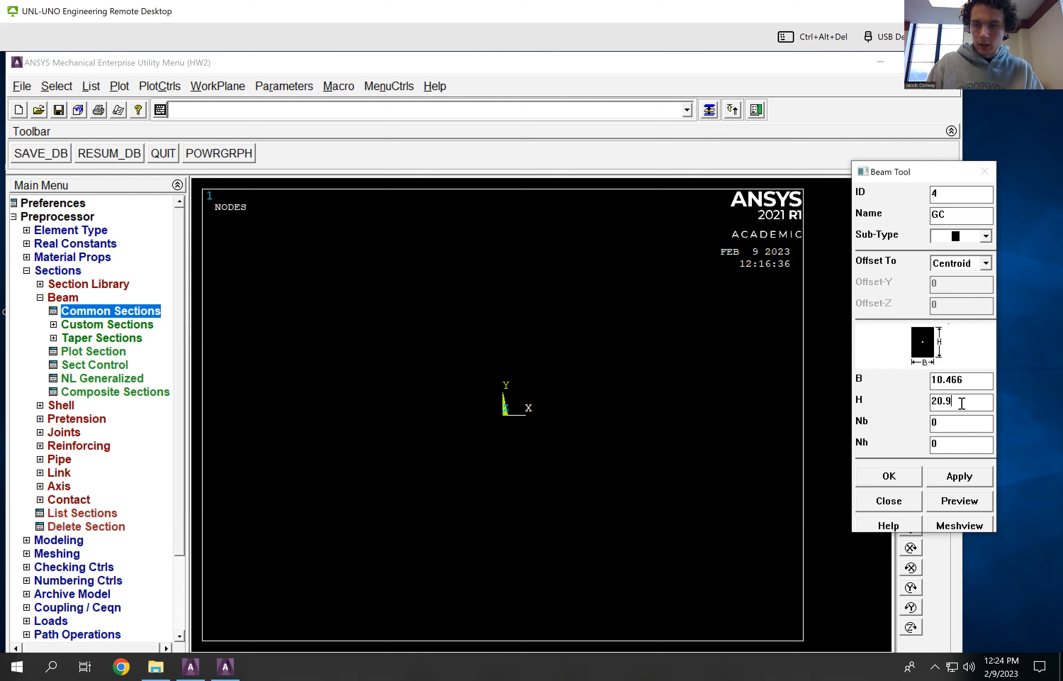
{"action": "type", "text": "12"}
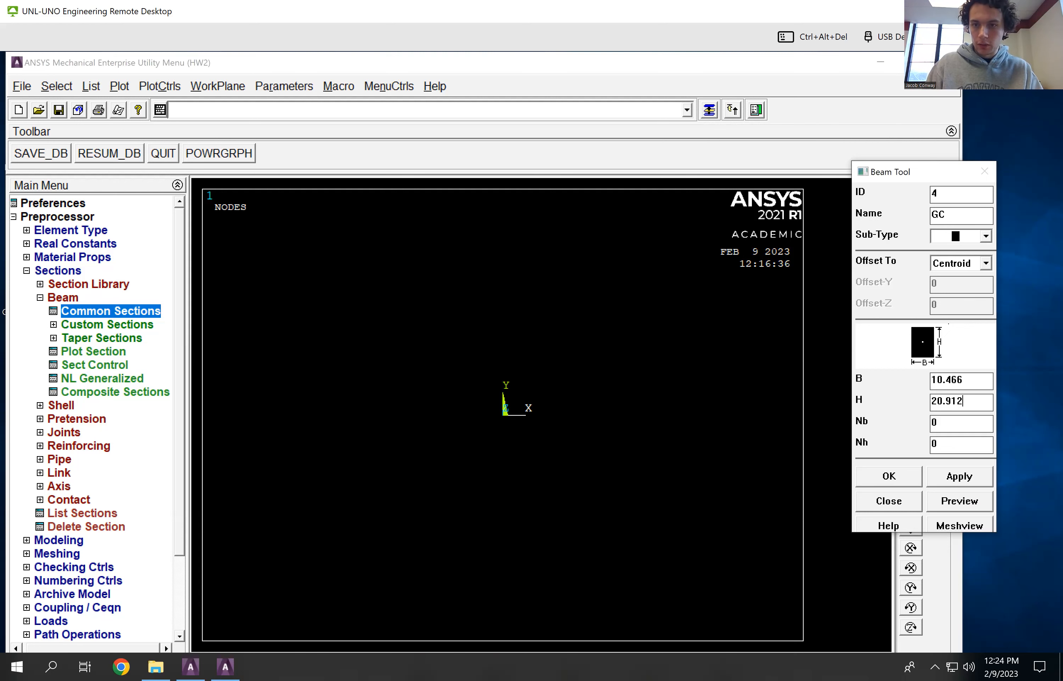
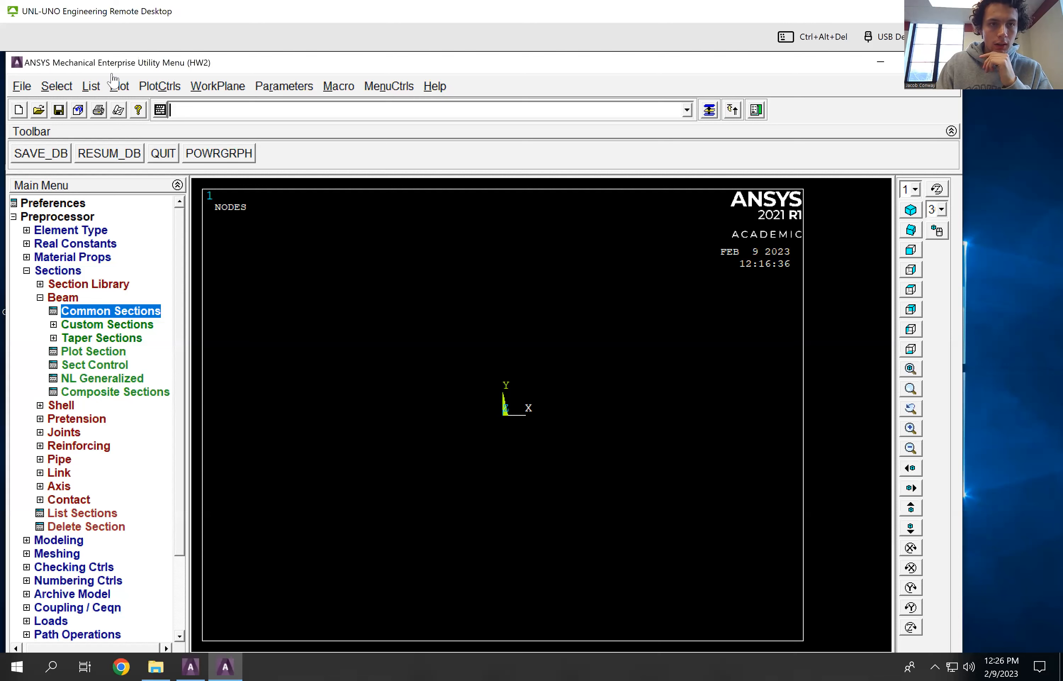
List the section properties and examine the area and moments of inertia of all the beam sections
{"action": "left_click", "coordinate": [90, 89]}
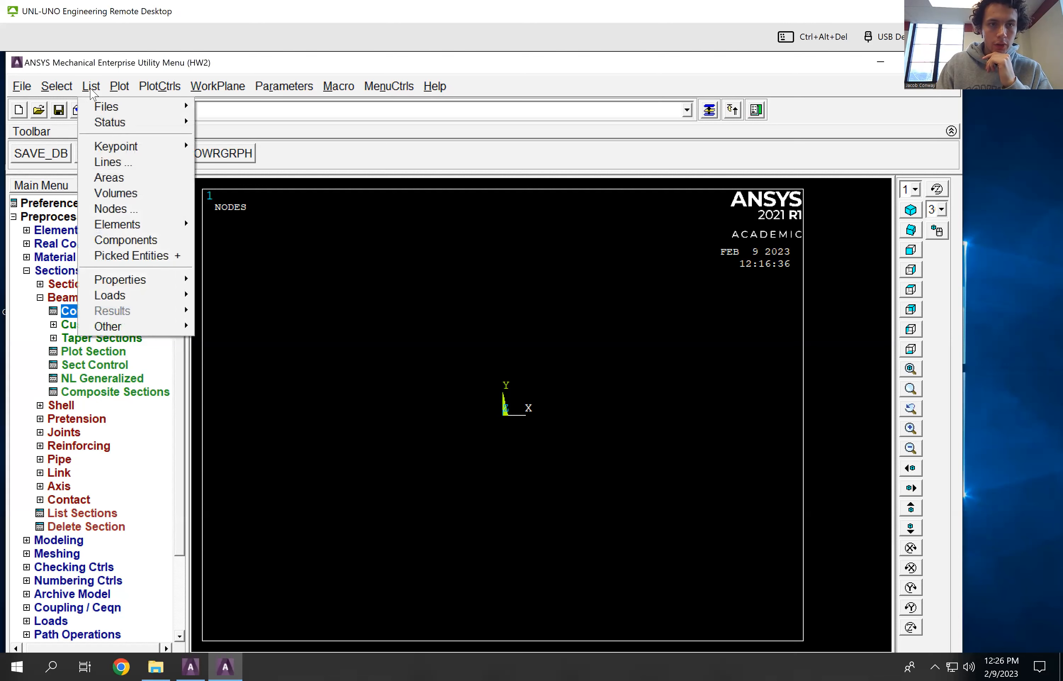
{"action": "mouse_move", "coordinate": [125, 280]}
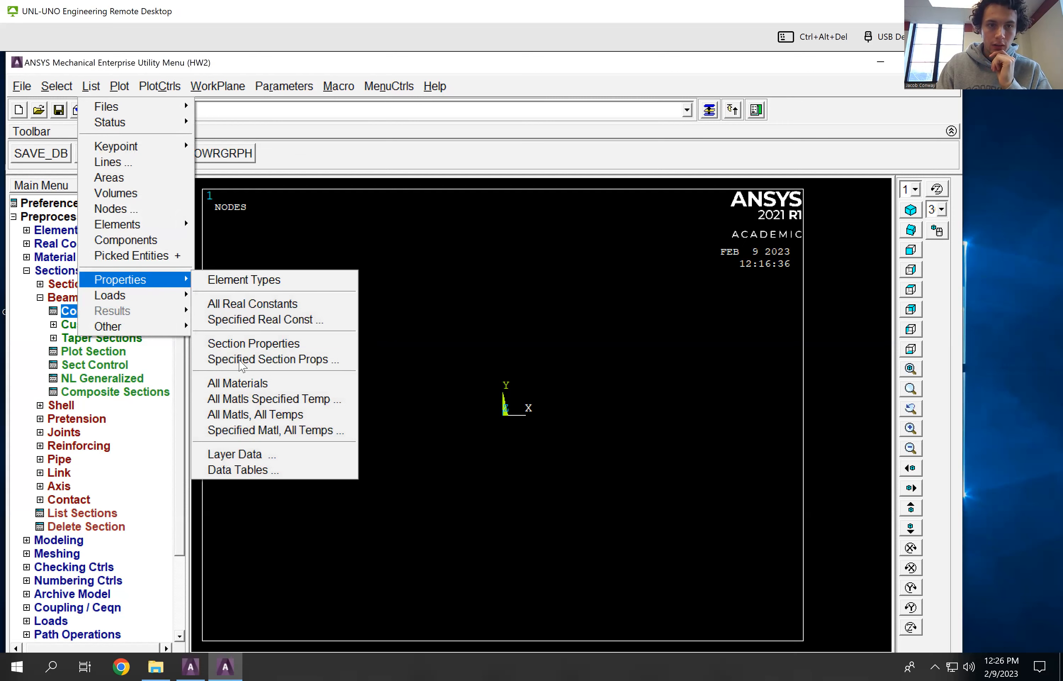
{"action": "left_click", "coordinate": [243, 351]}
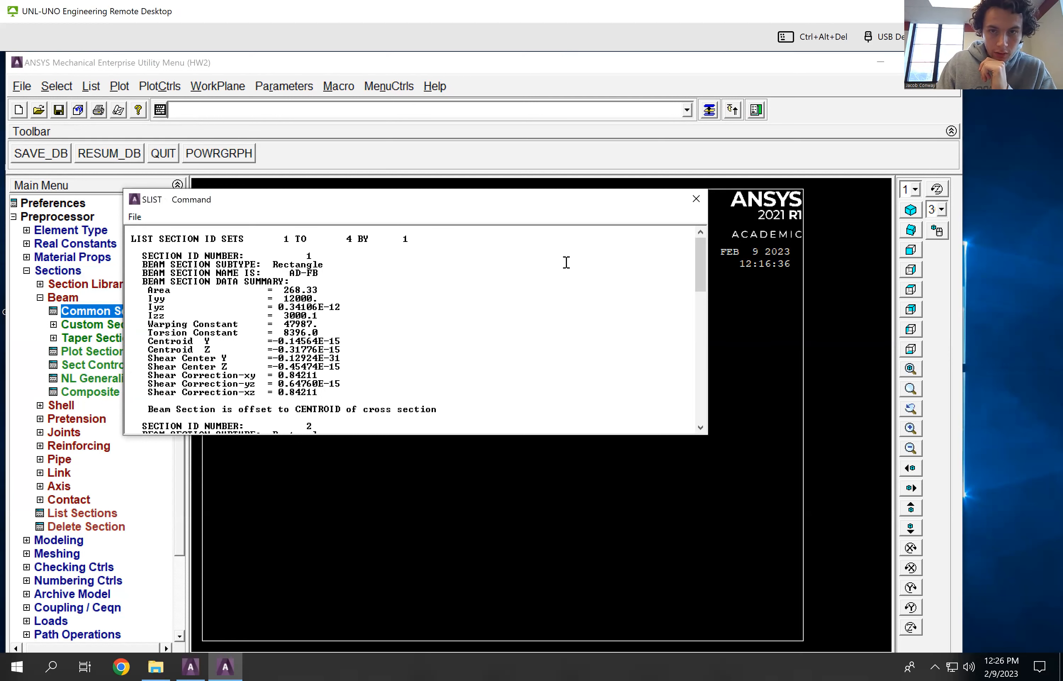
{"action": "scroll", "coordinate": [696, 271], "scroll_direction": "down", "scroll_amount": 2}
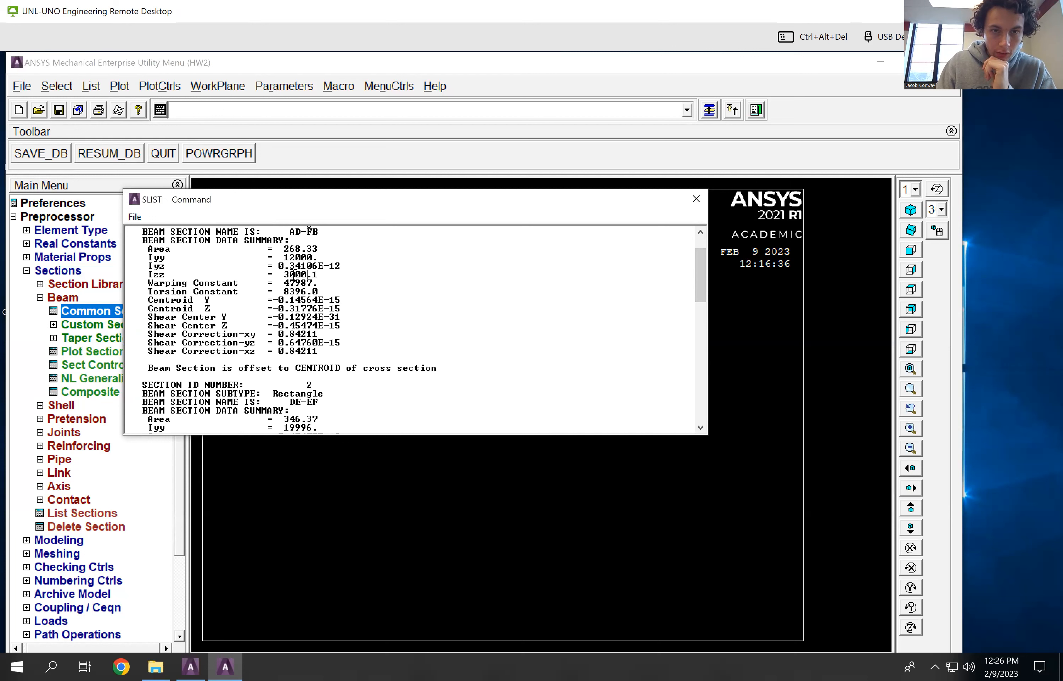
{"action": "left_click_drag", "start_coordinate": [287, 274], "coordinate": [328, 275]}
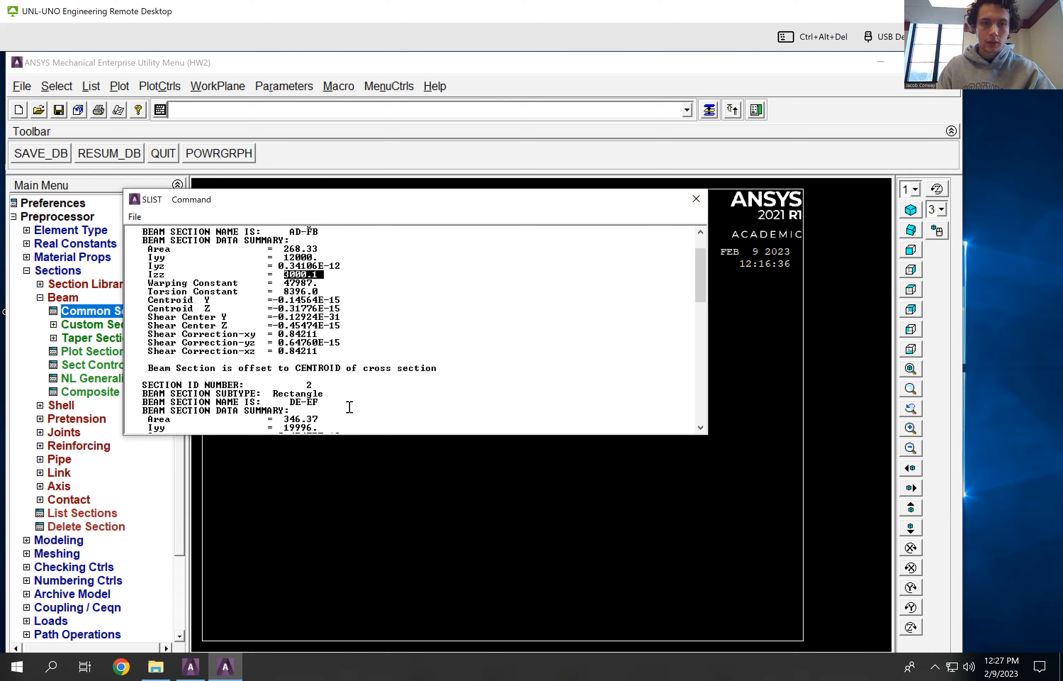
{"action": "scroll", "coordinate": [349, 408], "scroll_direction": "down", "scroll_amount": 5}
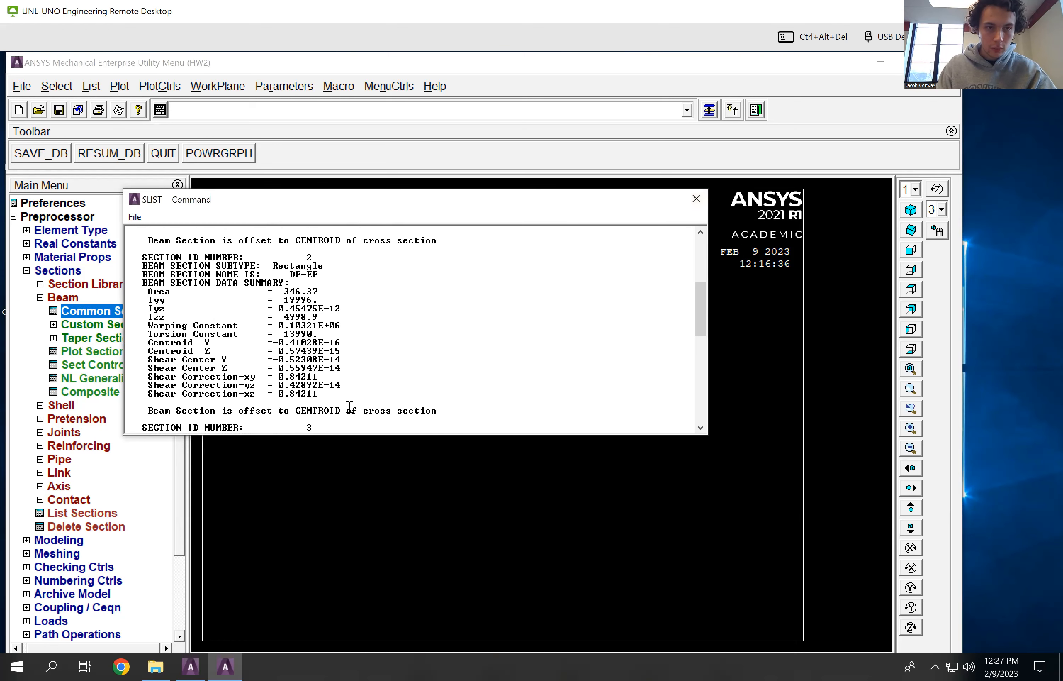
{"action": "scroll", "coordinate": [293, 317], "scroll_direction": "down", "scroll_amount": 4}
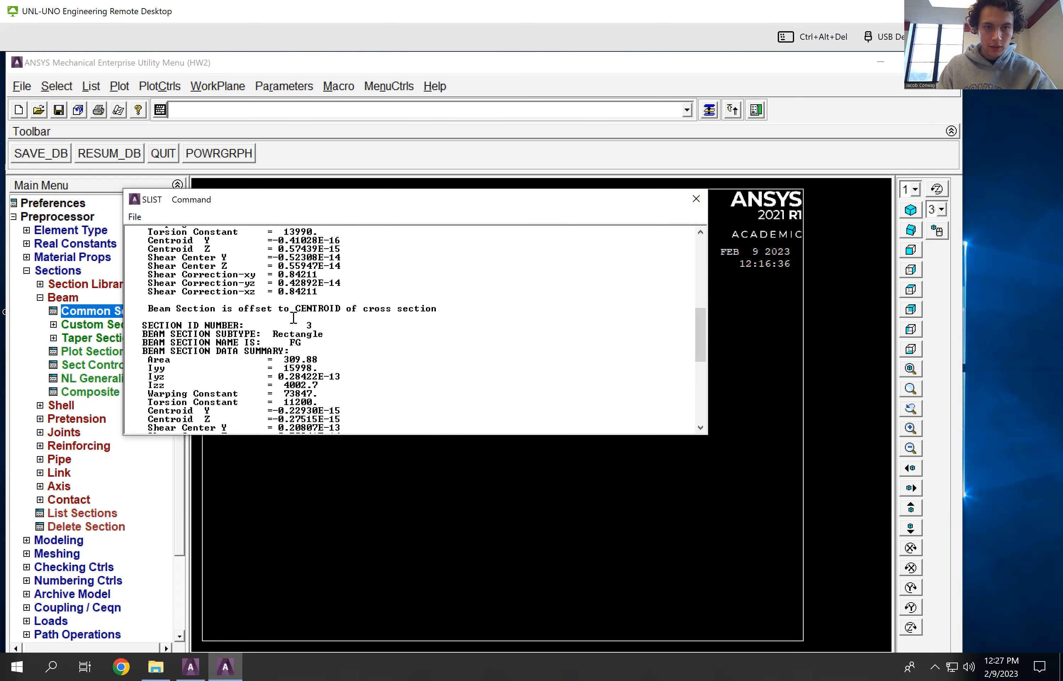
{"action": "scroll", "coordinate": [295, 383], "scroll_direction": "down", "scroll_amount": 9}
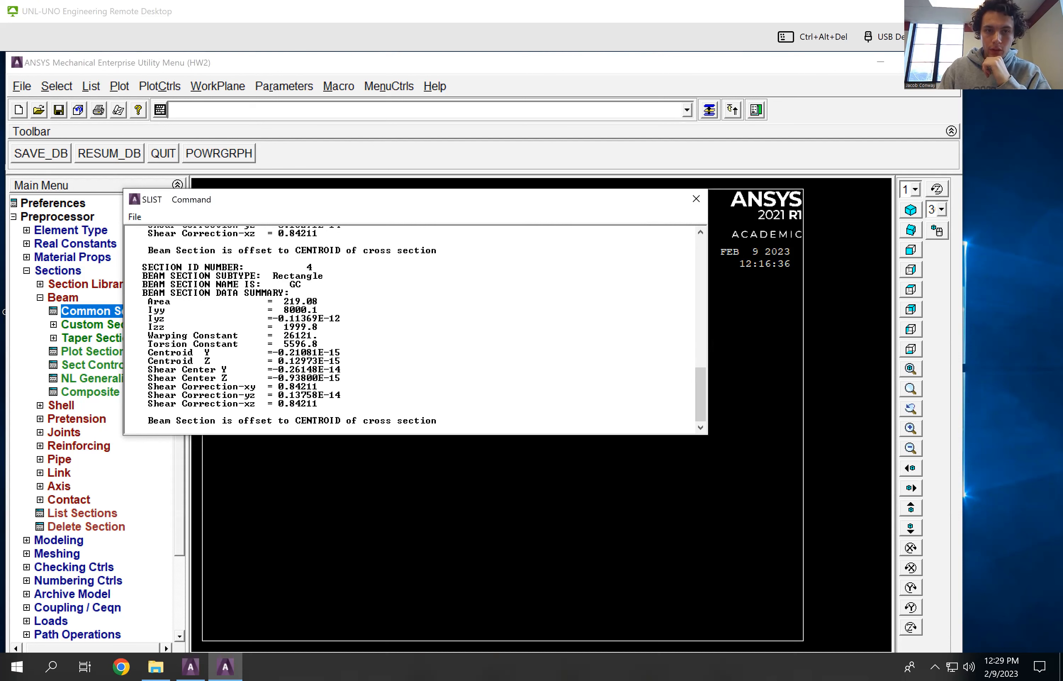
{"action": "left_click", "coordinate": [694, 201]}
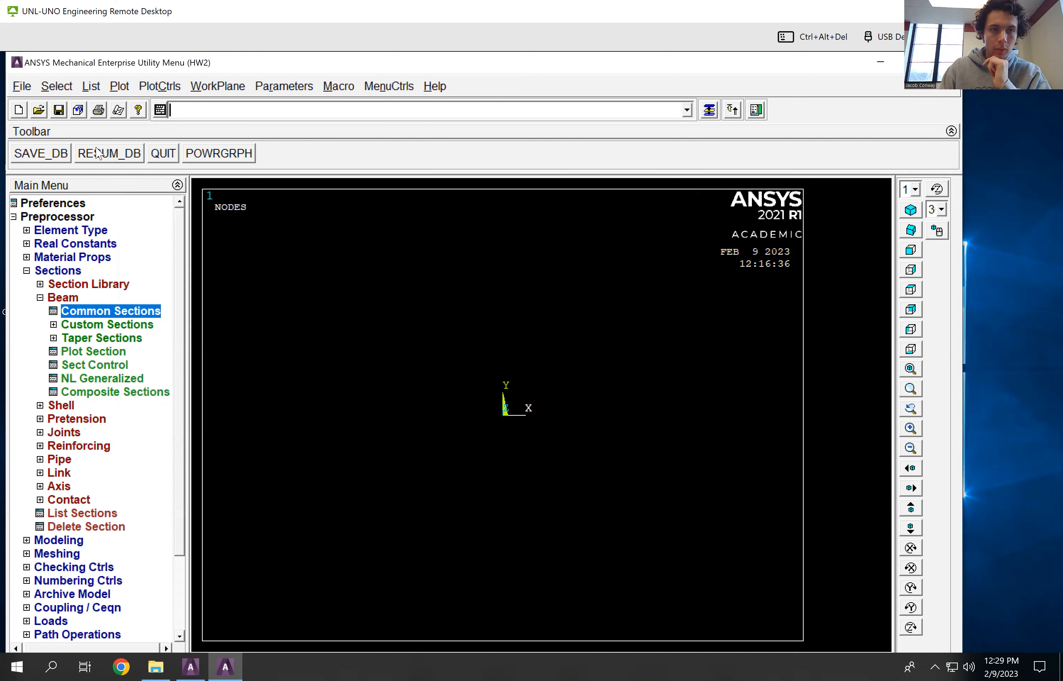
Redefine solid rectangular beam section ID 4 named GC with B 10.466 and H 20.933
{"action": "left_click", "coordinate": [94, 315]}
{"action": "double_click", "coordinate": [946, 193]}
{"action": "type", "text": "4"}
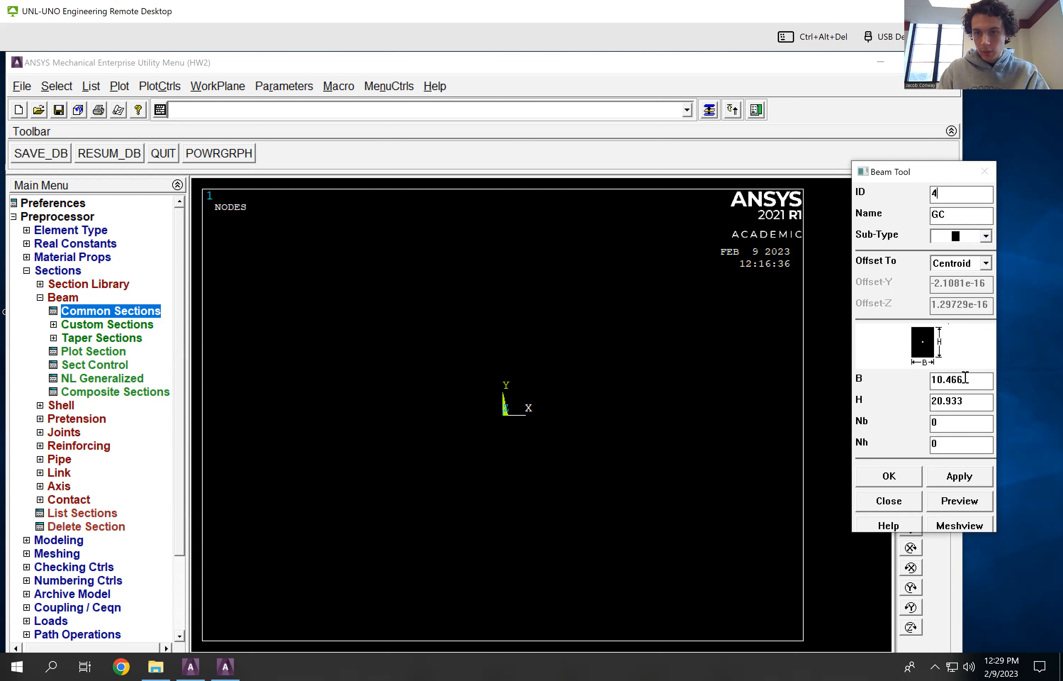
{"action": "left_click", "coordinate": [889, 476]}
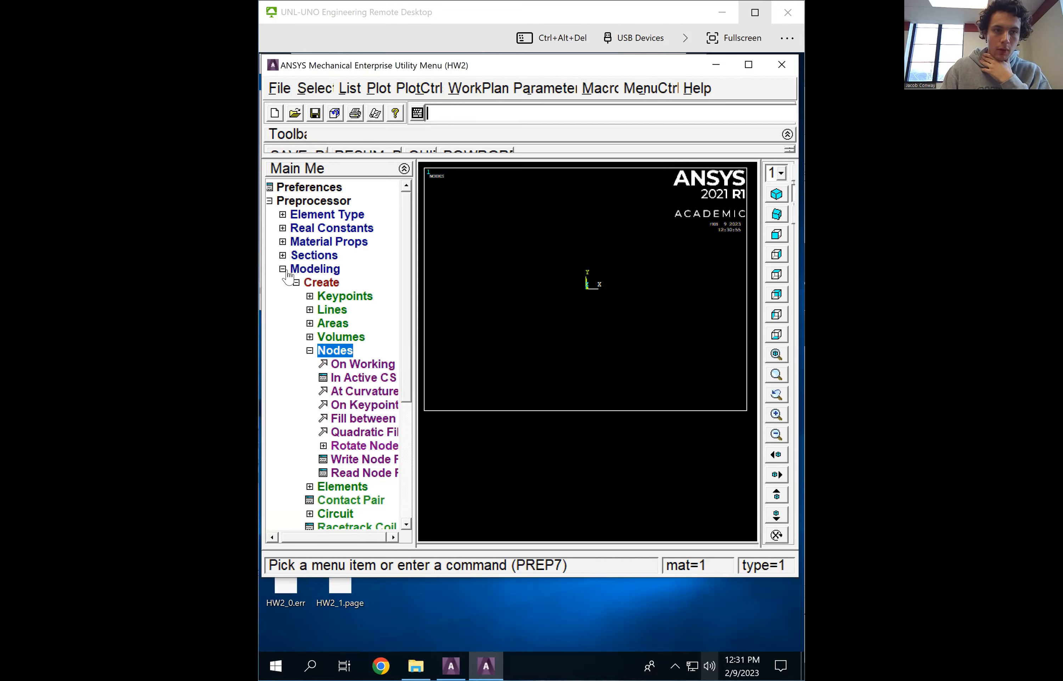
Create node 1 at the origin (0, 0, 0) in the active coordinate system
{"action": "left_click", "coordinate": [353, 379]}
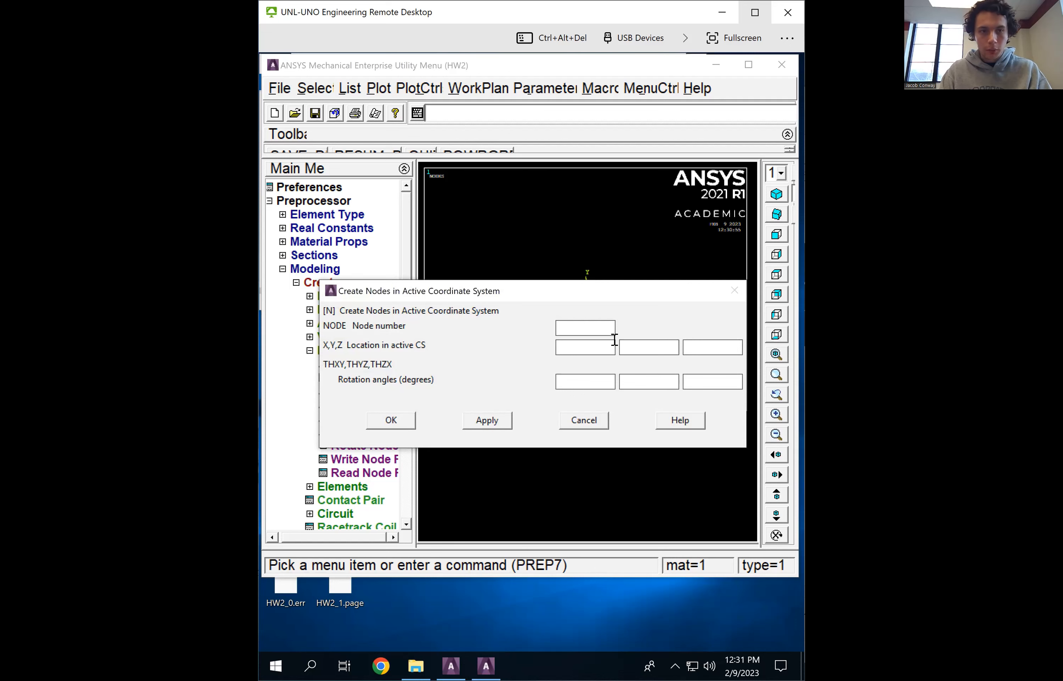
{"action": "type", "text": "1"}
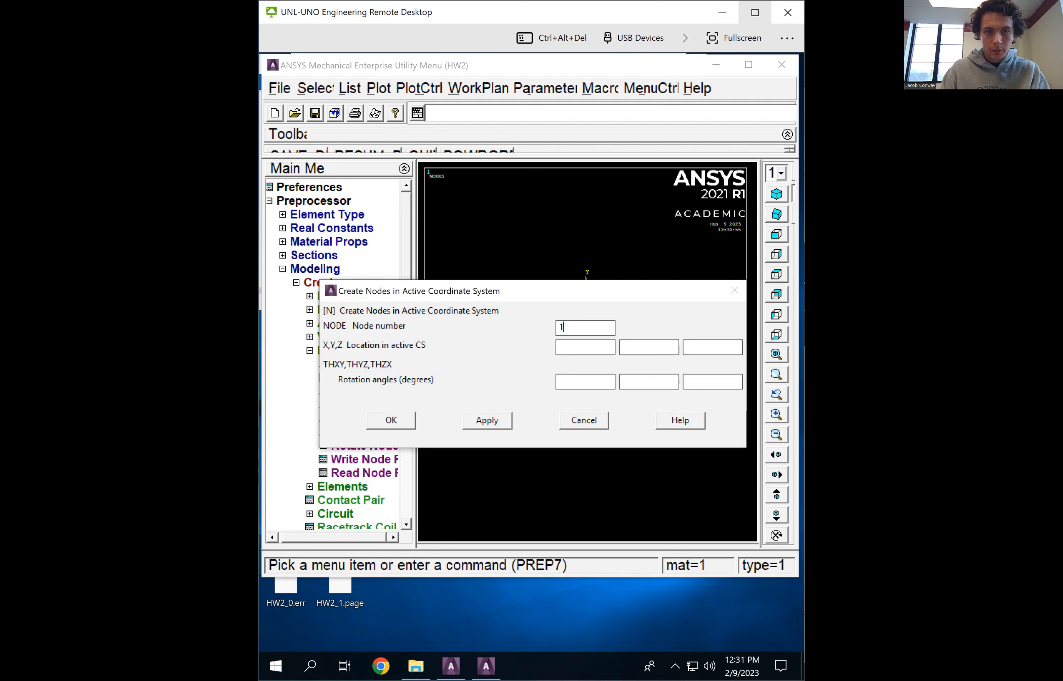
{"action": "left_click", "coordinate": [583, 347]}
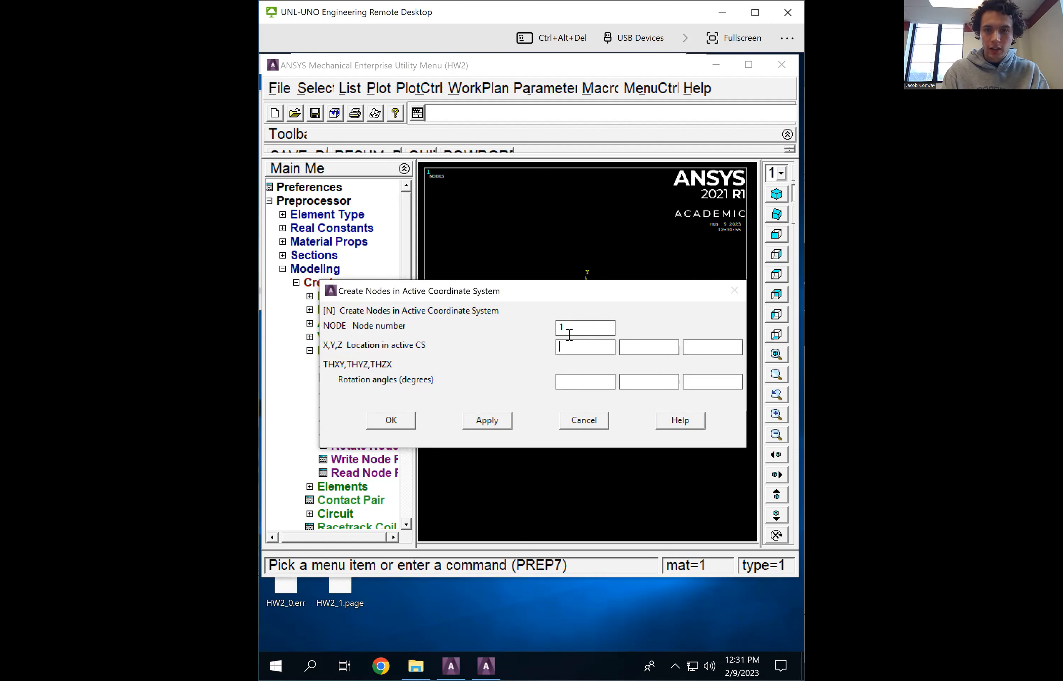
{"action": "type", "text": "0"}
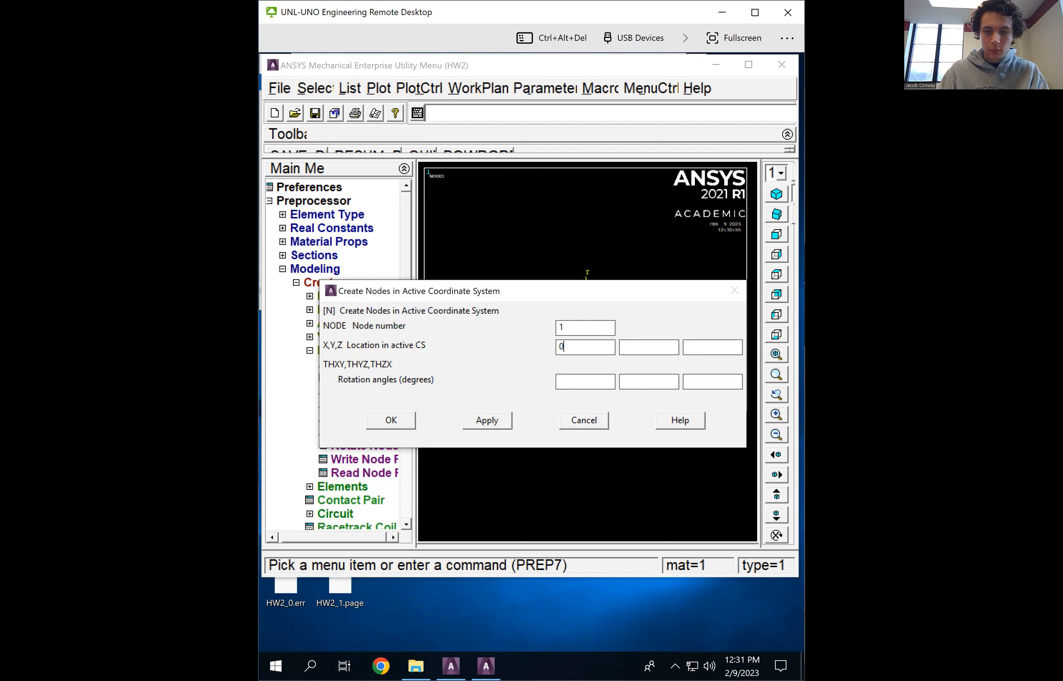
{"action": "left_click", "coordinate": [643, 351]}
{"action": "type", "text": "0"}
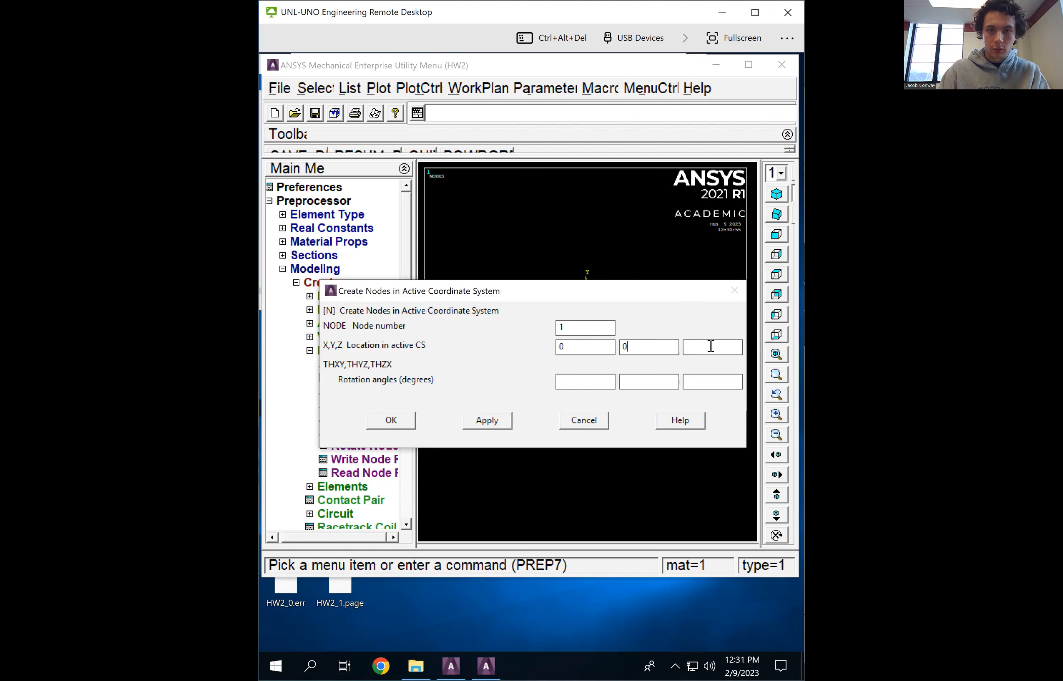
{"action": "type", "text": "0"}
{"action": "left_click", "coordinate": [494, 420]}
Create node 2 at X 0, Y 144, Z 0 in the active coordinate system
{"action": "key", "text": "BackSpace"}
{"action": "type", "text": "2"}
{"action": "left_click", "coordinate": [565, 347]}
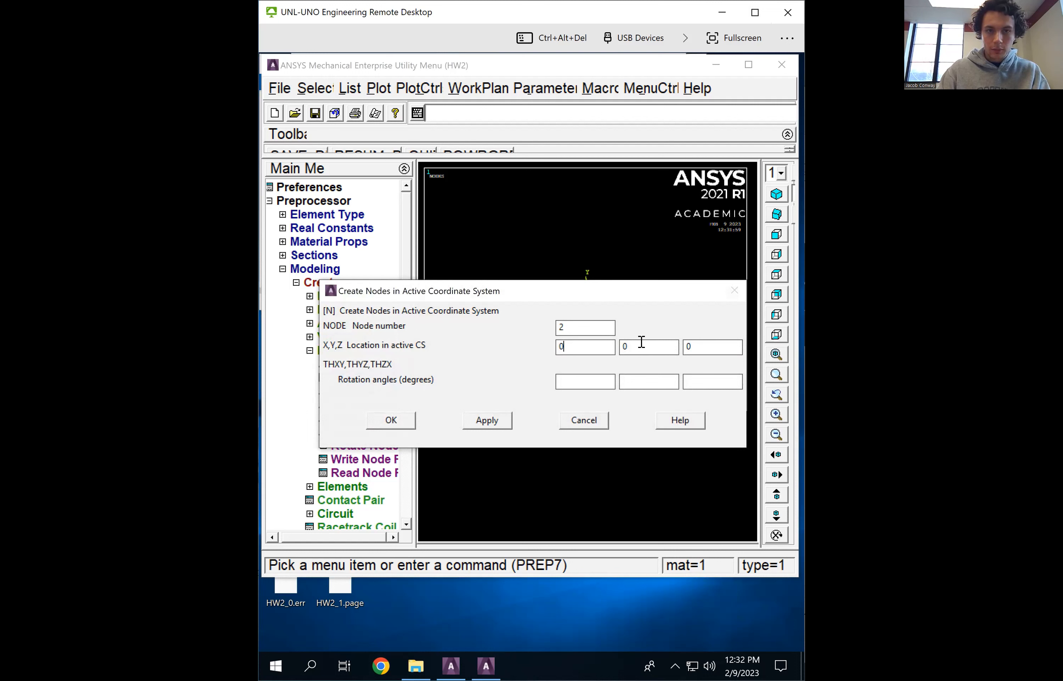
{"action": "key", "text": "BackSpace"}
{"action": "type", "text": "144"}
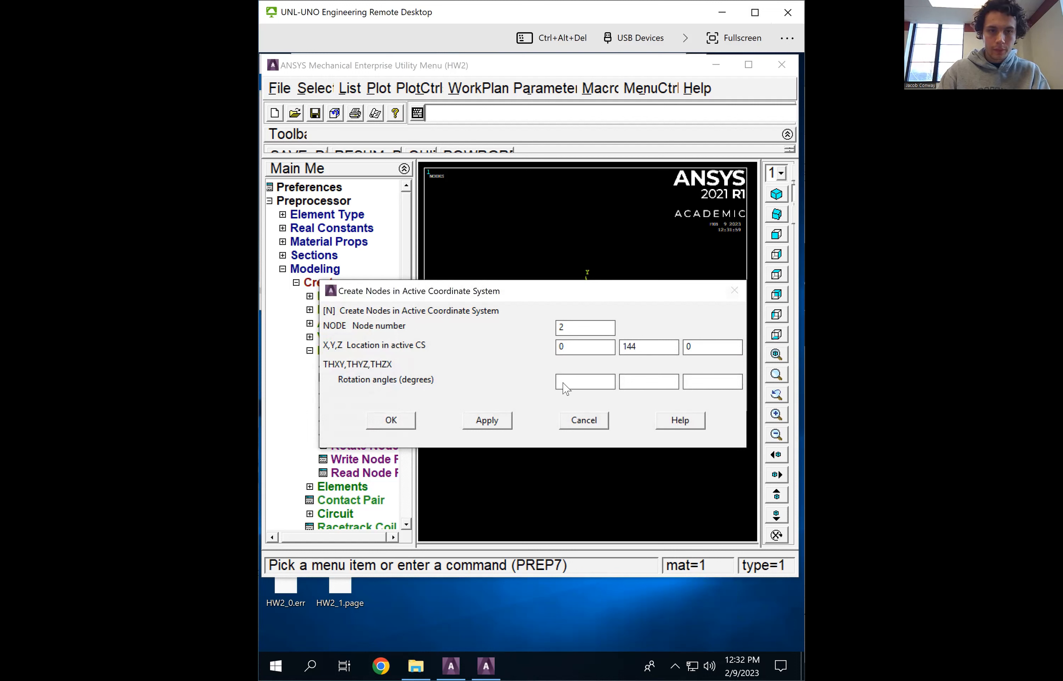
{"action": "left_click", "coordinate": [476, 425]}
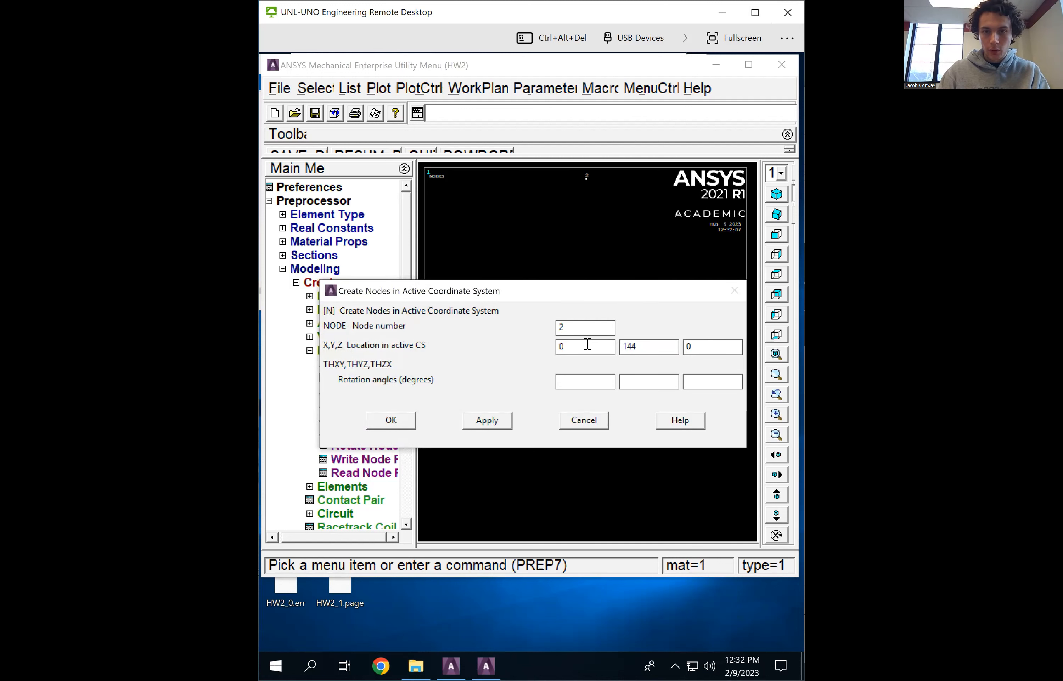
Create node 3 at X 240, Y 264, Z 0 in the active coordinate system
{"action": "key", "text": "BackSpace"}
{"action": "type", "text": "3"}
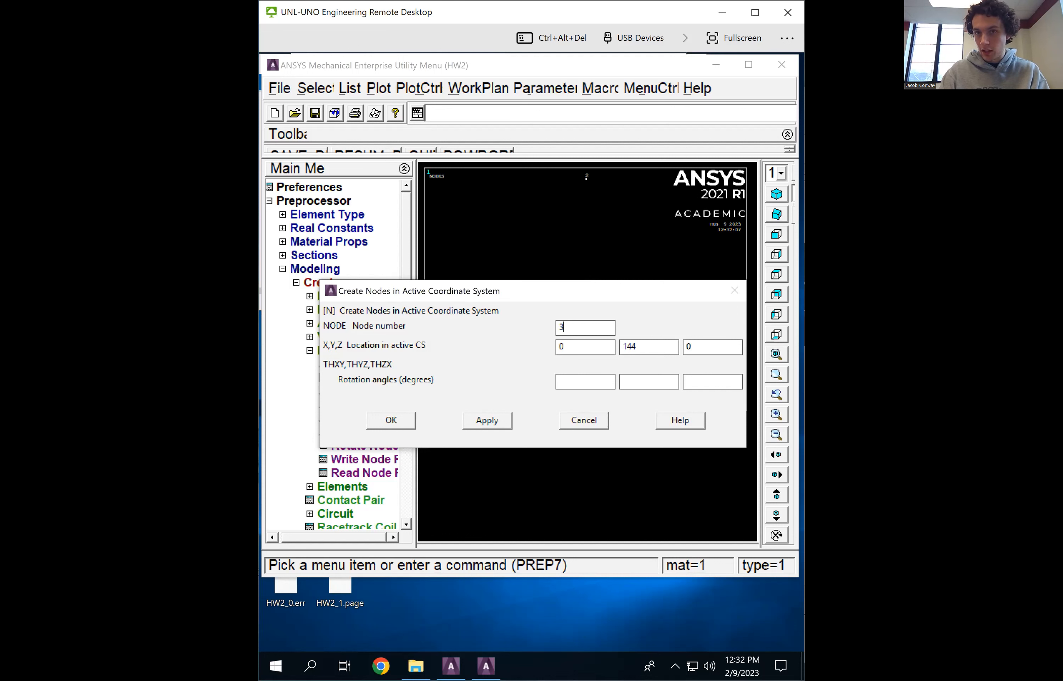
{"action": "left_click", "coordinate": [583, 346]}
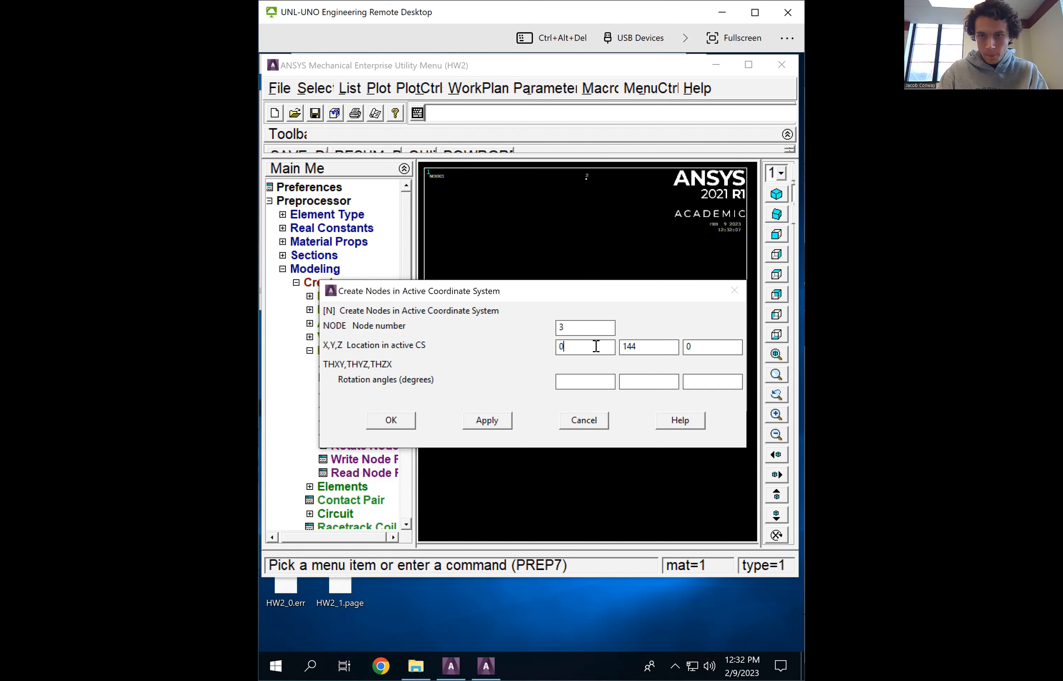
{"action": "key", "text": "BackSpace"}
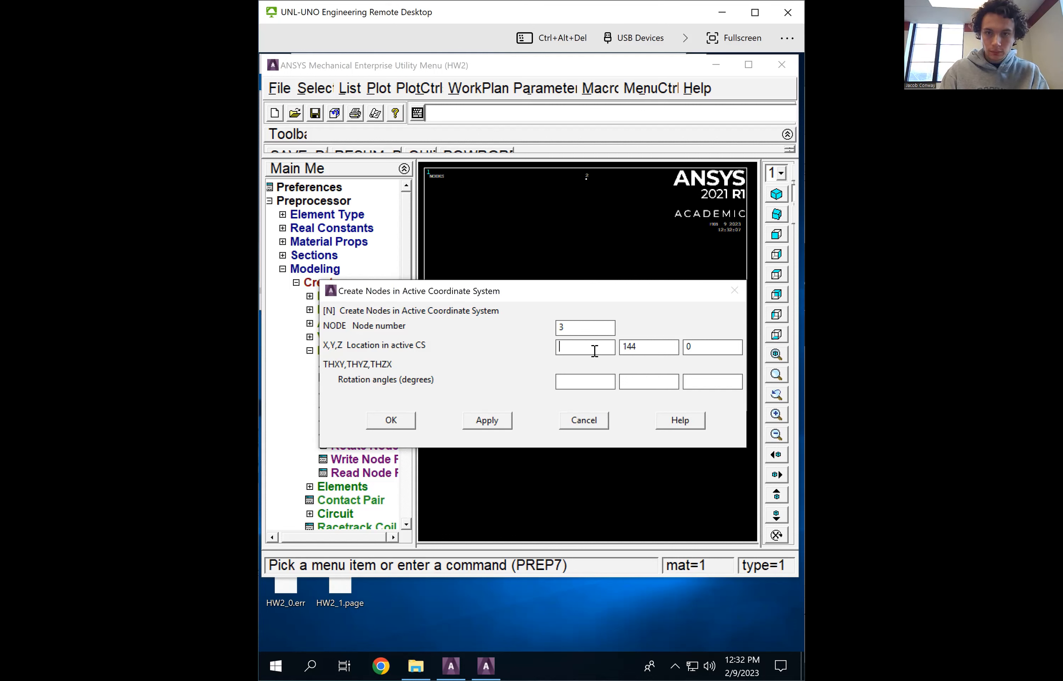
{"action": "type", "text": "240"}
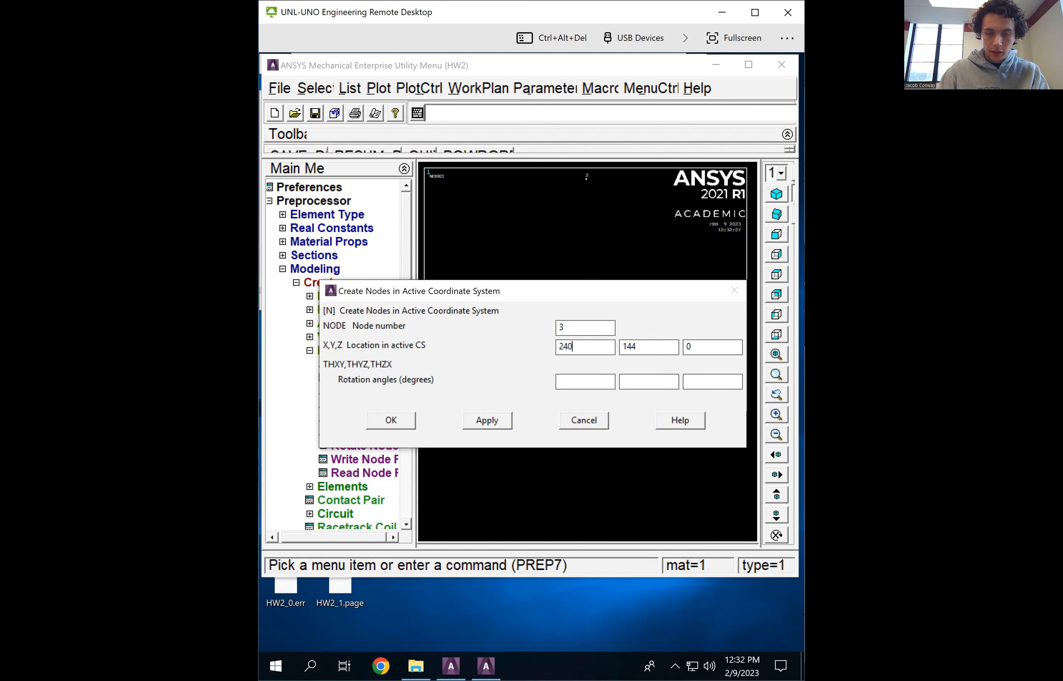
{"action": "left_click_drag", "start_coordinate": [636, 347], "coordinate": [614, 348]}
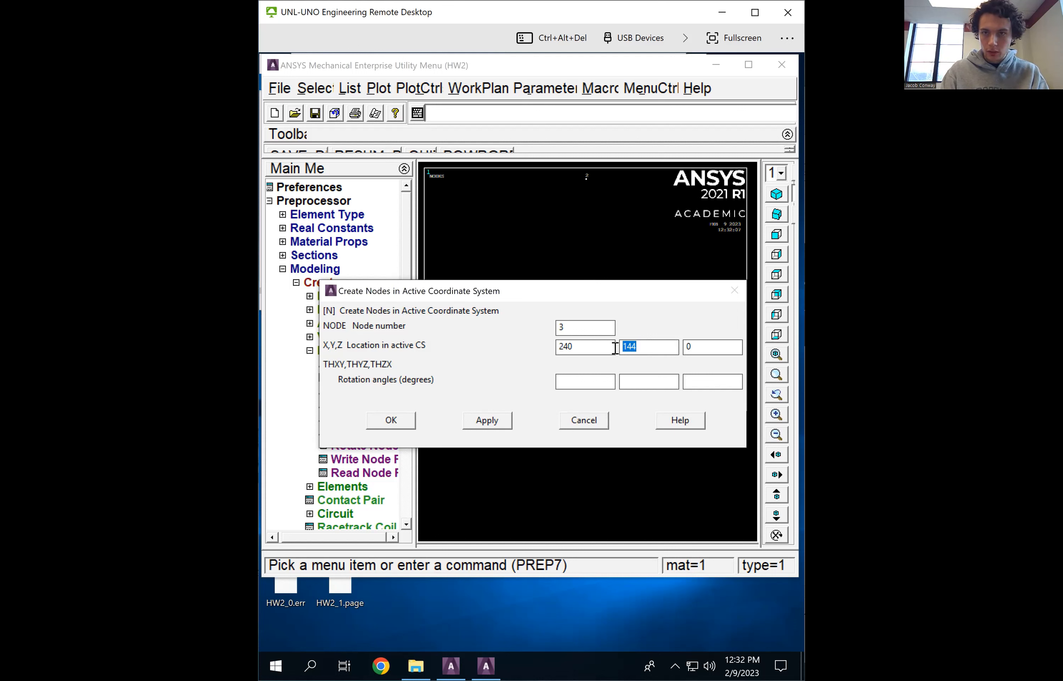
{"action": "key", "text": "BackSpace"}
{"action": "type", "text": "264"}
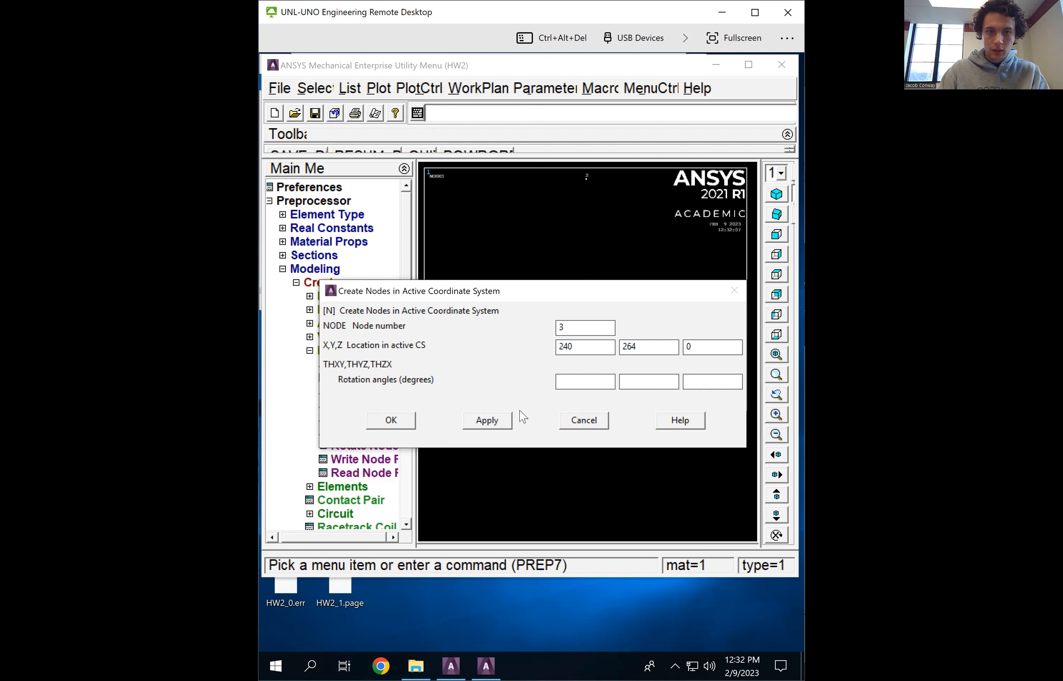
{"action": "left_click", "coordinate": [480, 425]}
Create node 4 at X 480, Y 140, Z 0 in the active coordinate system
{"action": "left_click", "coordinate": [587, 331]}
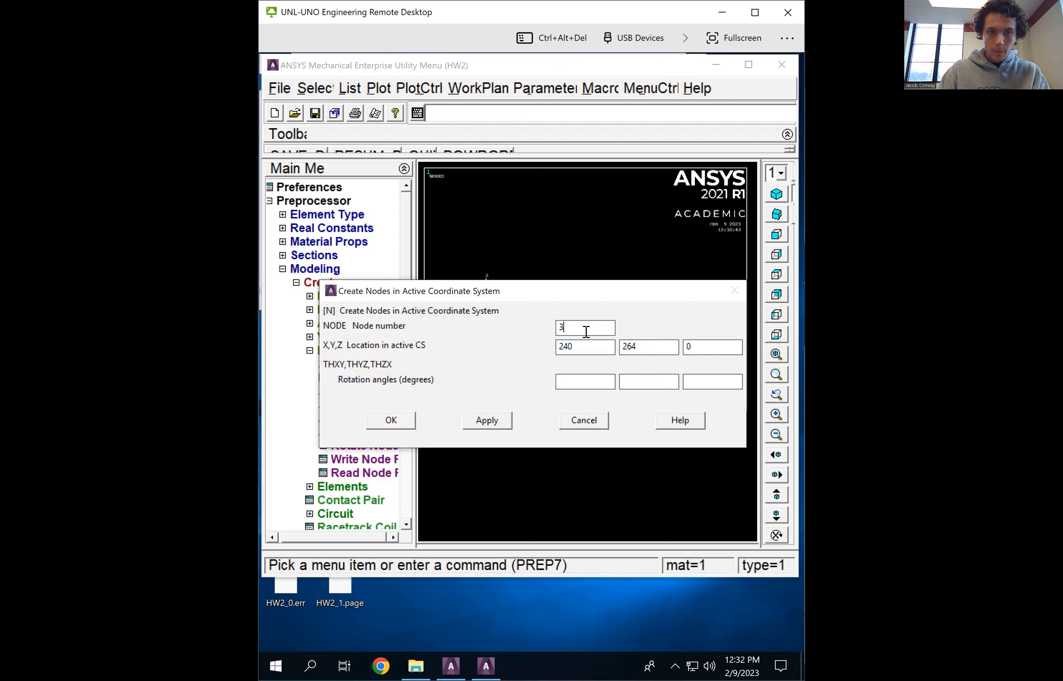
{"action": "key", "text": "BackSpace"}
{"action": "type", "text": "4"}
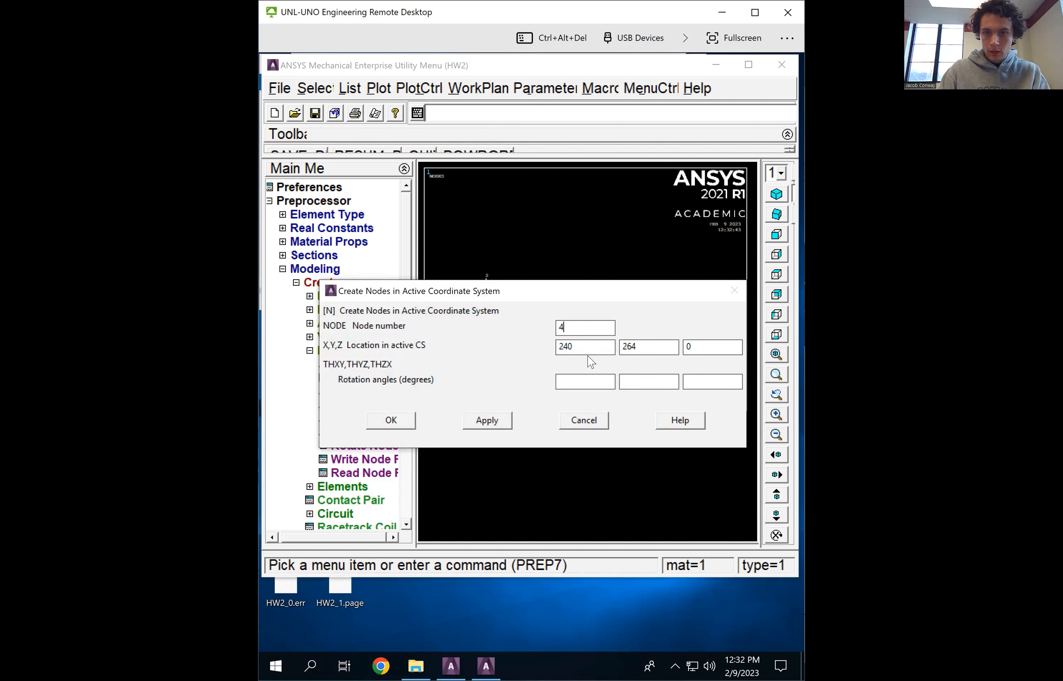
{"action": "key", "text": "BackSpace"}
{"action": "key", "text": "BackSpace"}
{"action": "key", "text": "BackSpace"}
{"action": "type", "text": "480"}
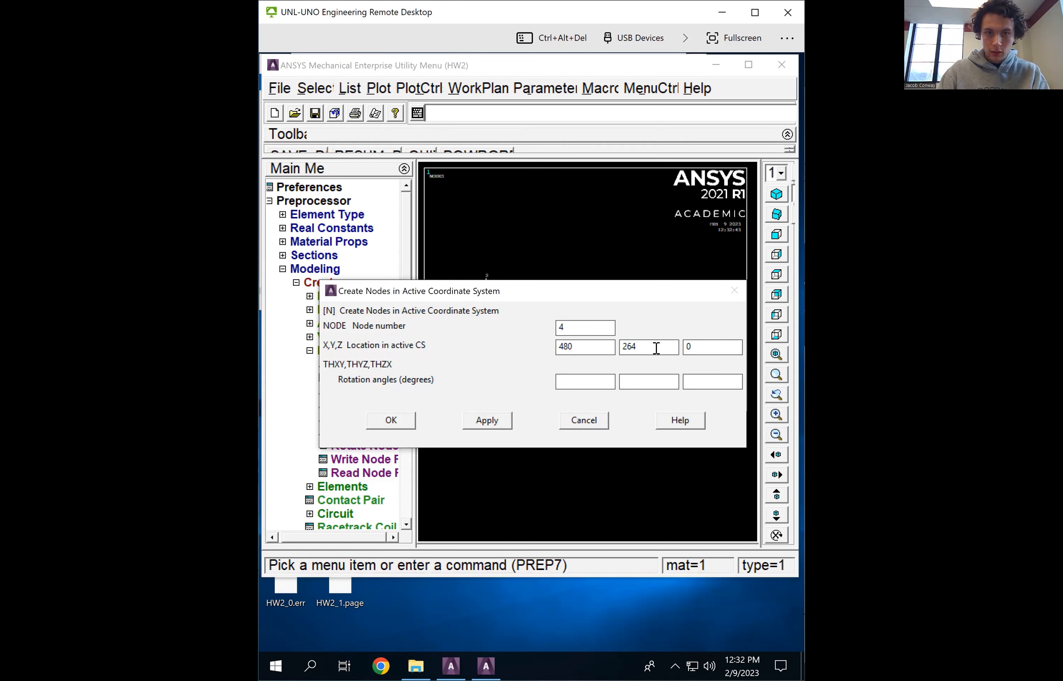
{"action": "key", "text": "BackSpace"}
{"action": "key", "text": "BackSpace"}
{"action": "key", "text": "BackSpace"}
{"action": "type", "text": "140"}
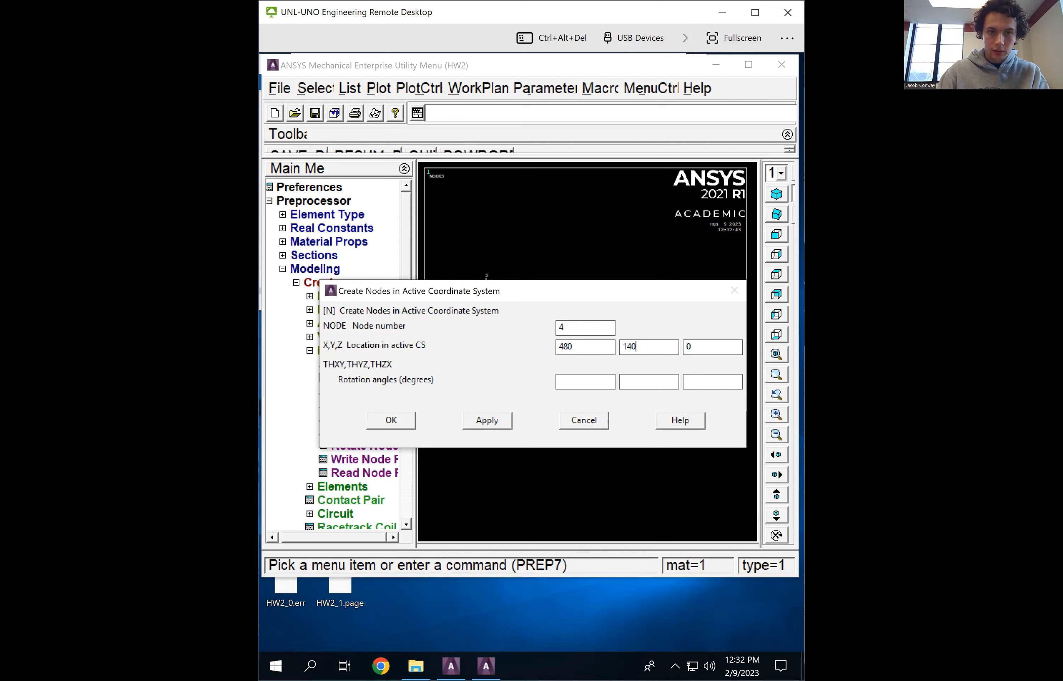
{"action": "left_click", "coordinate": [487, 421]}
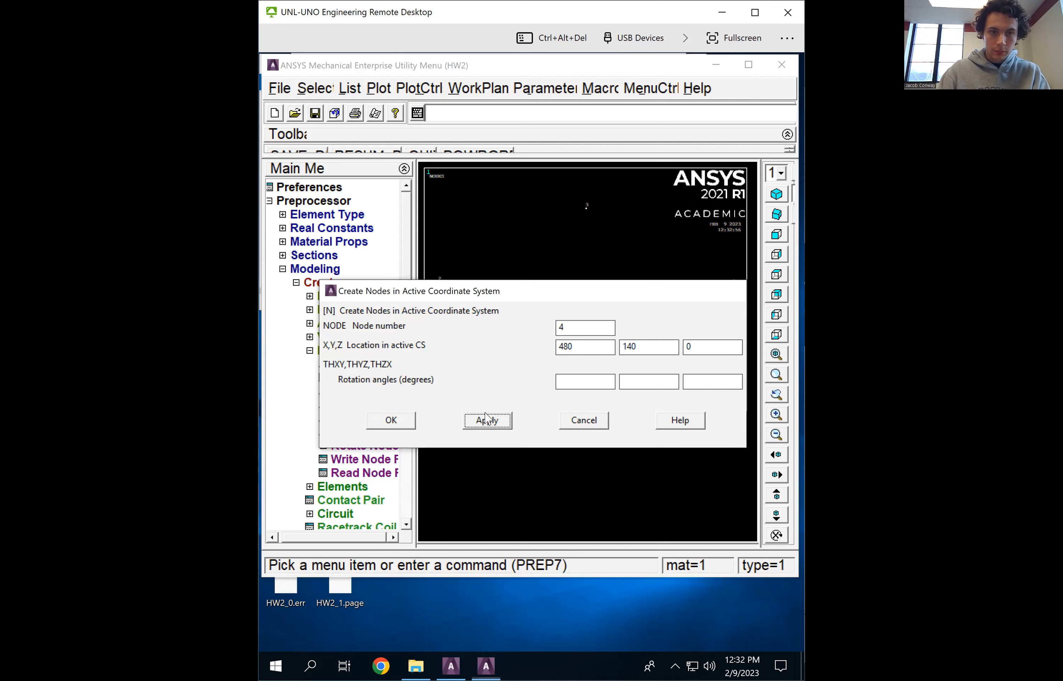
Create node 5 at X 480, Y 0, Z 0 in the active coordinate system
{"action": "left_click_drag", "start_coordinate": [573, 295], "coordinate": [567, 260]}
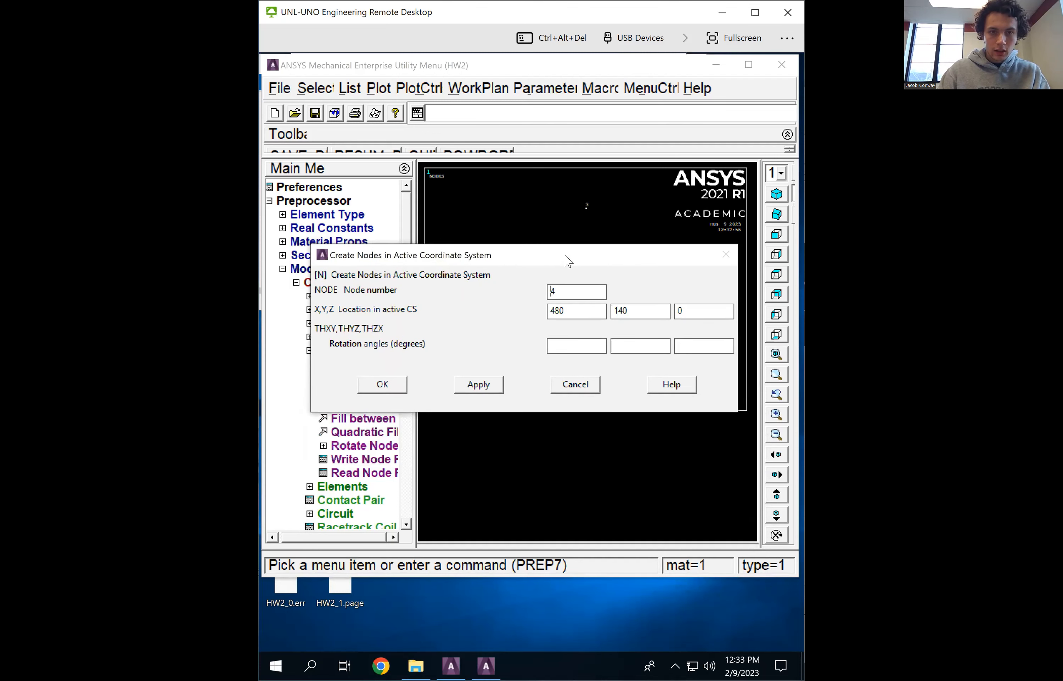
{"action": "left_click", "coordinate": [582, 295]}
{"action": "key", "text": "BackSpace"}
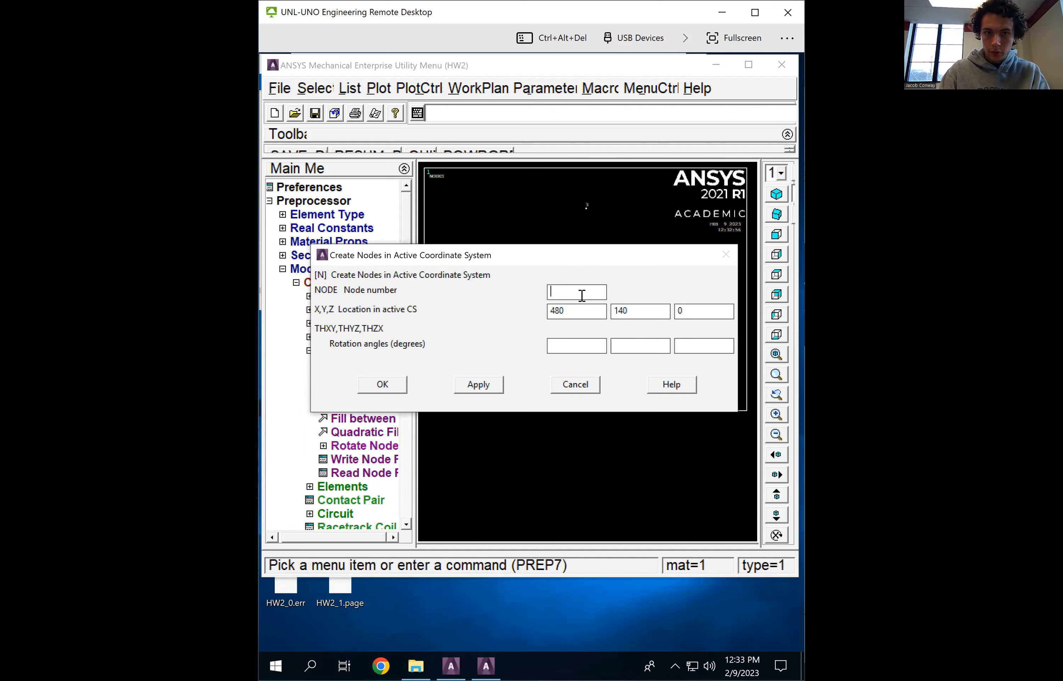
{"action": "type", "text": "5"}
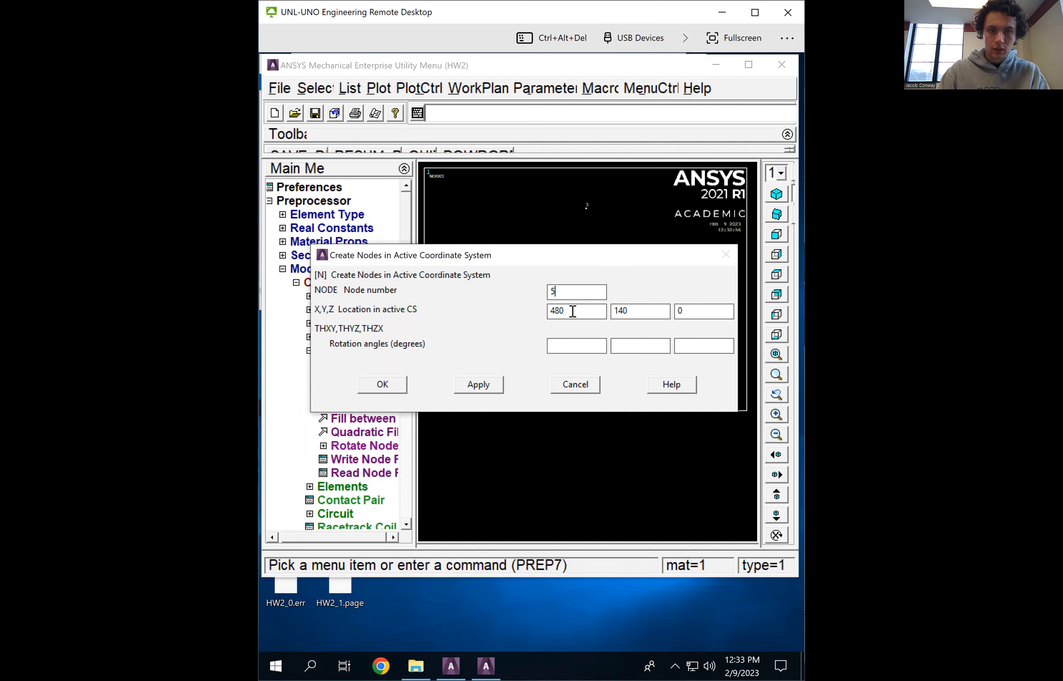
{"action": "key", "text": "BackSpace"}
{"action": "key", "text": "BackSpace"}
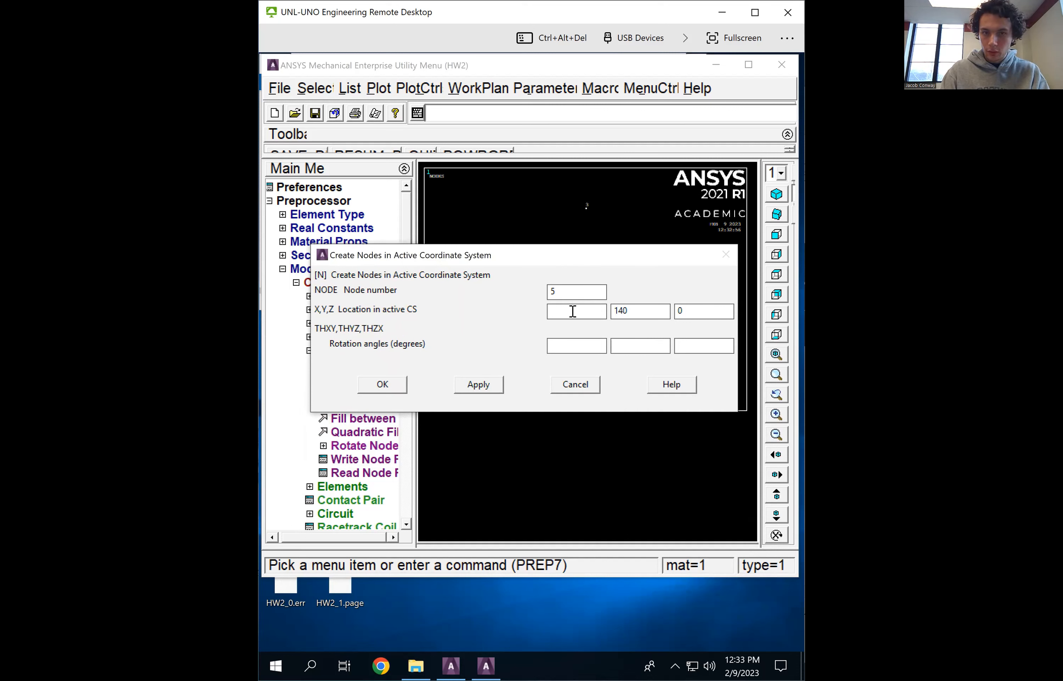
{"action": "type", "text": "480"}
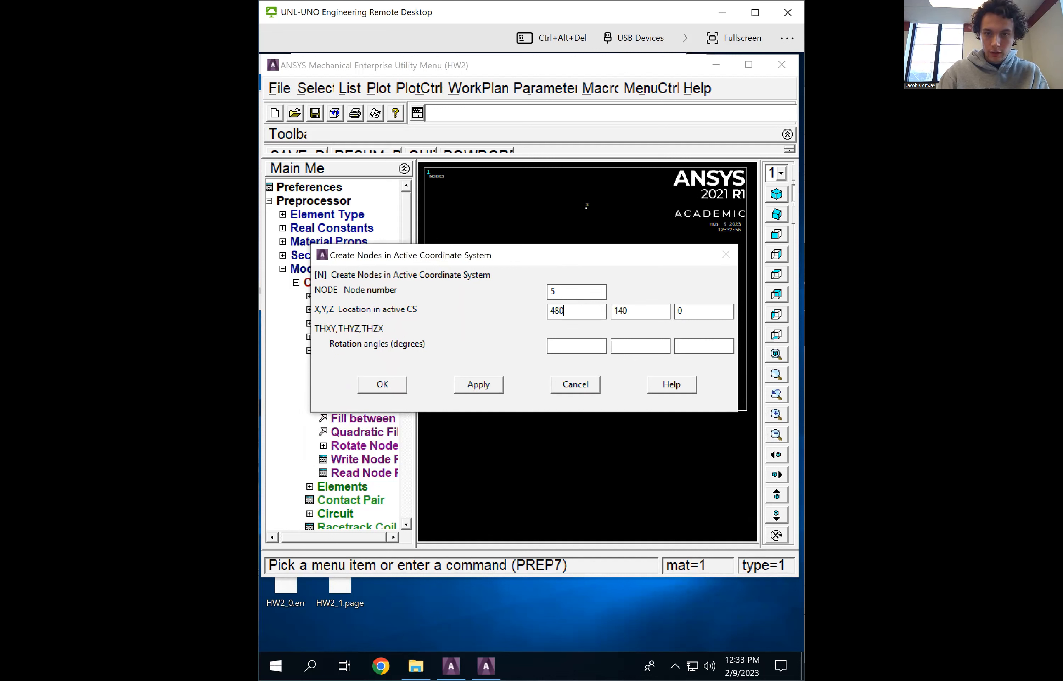
{"action": "left_click_drag", "start_coordinate": [636, 309], "coordinate": [613, 311]}
{"action": "type", "text": "0"}
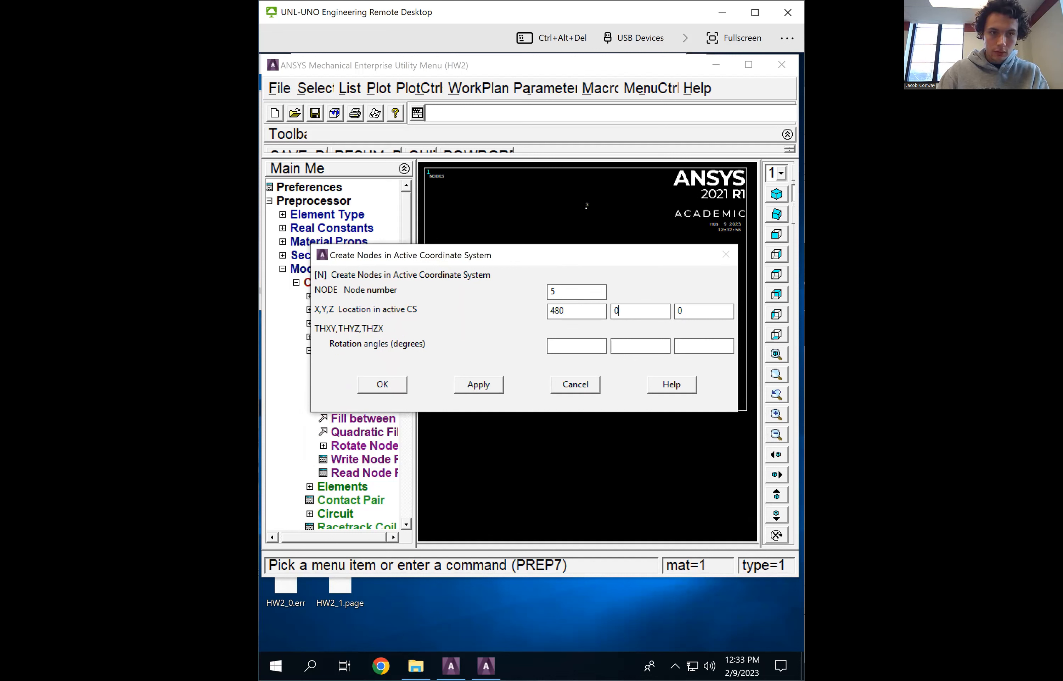
{"action": "left_click", "coordinate": [477, 383]}
Create node 6 at X 840, Y 144, Z 0 in the active coordinate system
{"action": "left_click", "coordinate": [581, 290]}
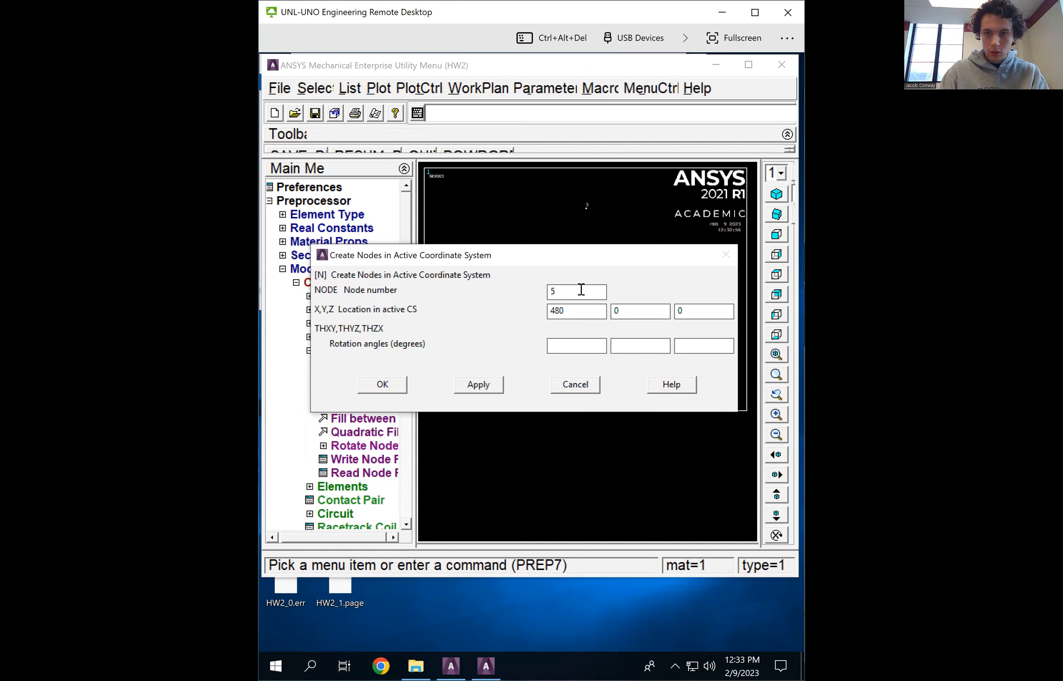
{"action": "type", "text": "6"}
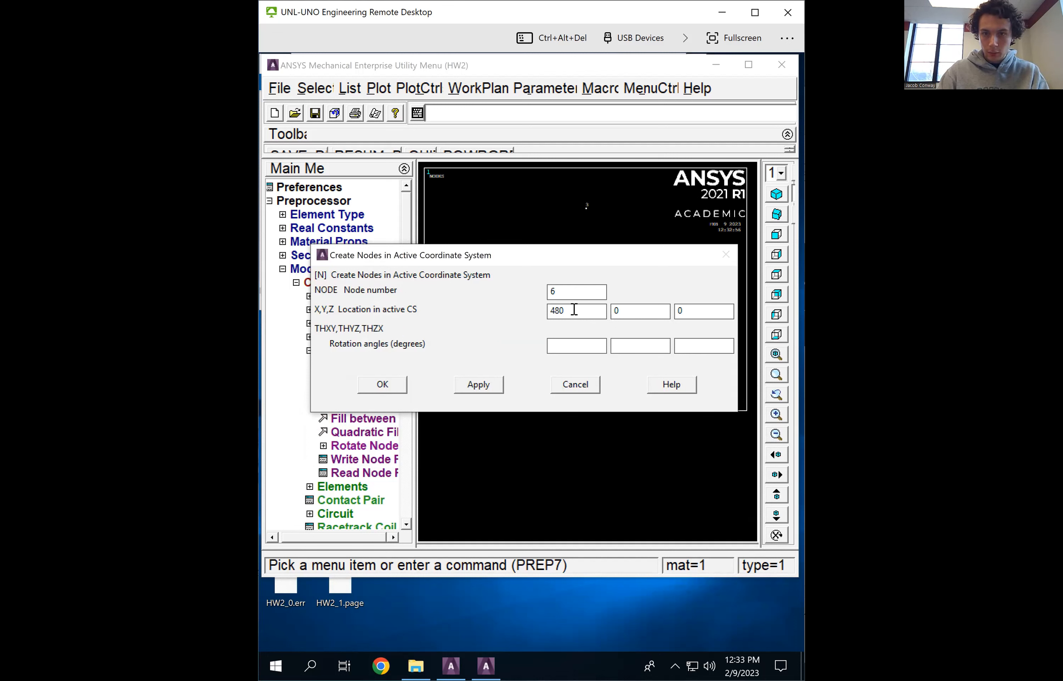
{"action": "key", "text": "Tab"}
{"action": "type", "text": "840"}
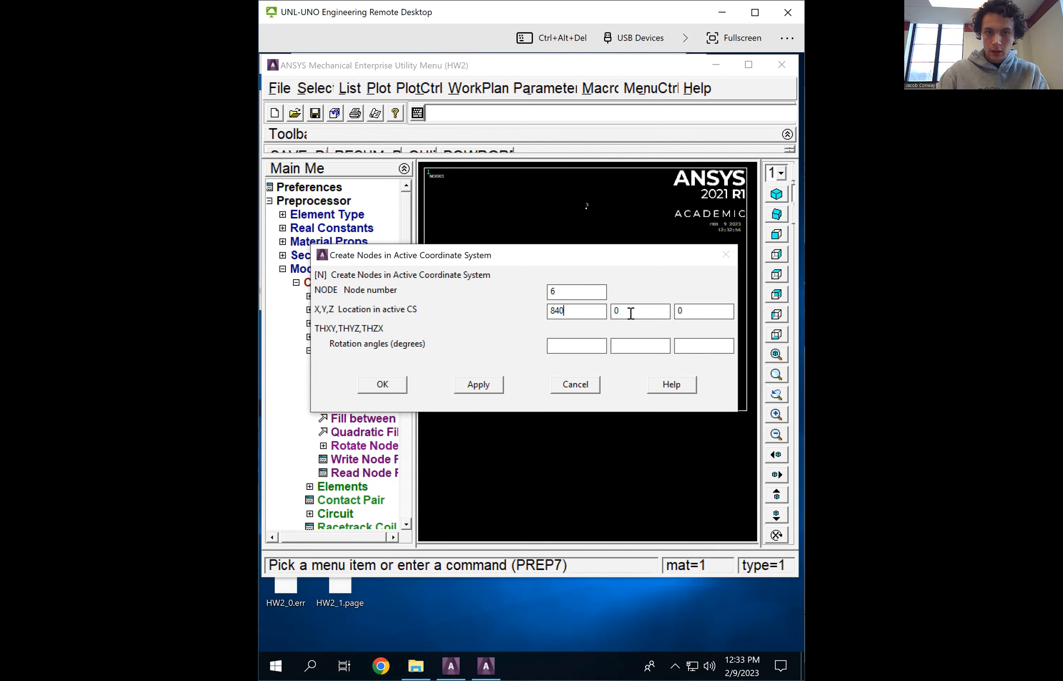
{"action": "key", "text": "Tab"}
{"action": "type", "text": "144"}
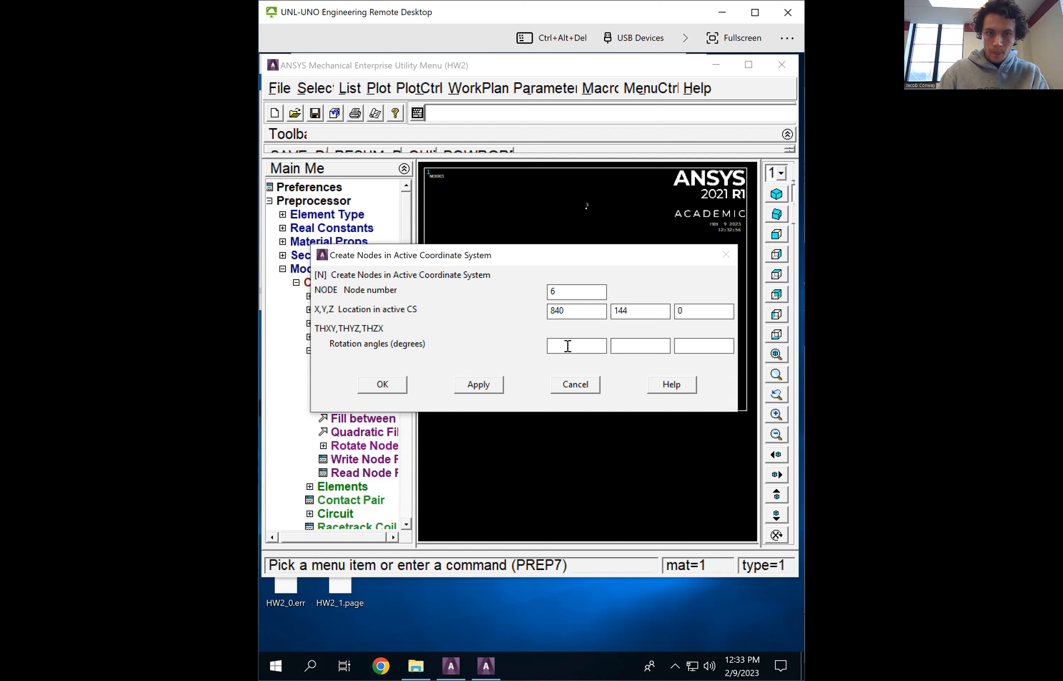
{"action": "left_click", "coordinate": [486, 385]}
Create node 7 at X 840, Y 0, Z 0 and finish creating nodes
{"action": "double_click", "coordinate": [579, 293]}
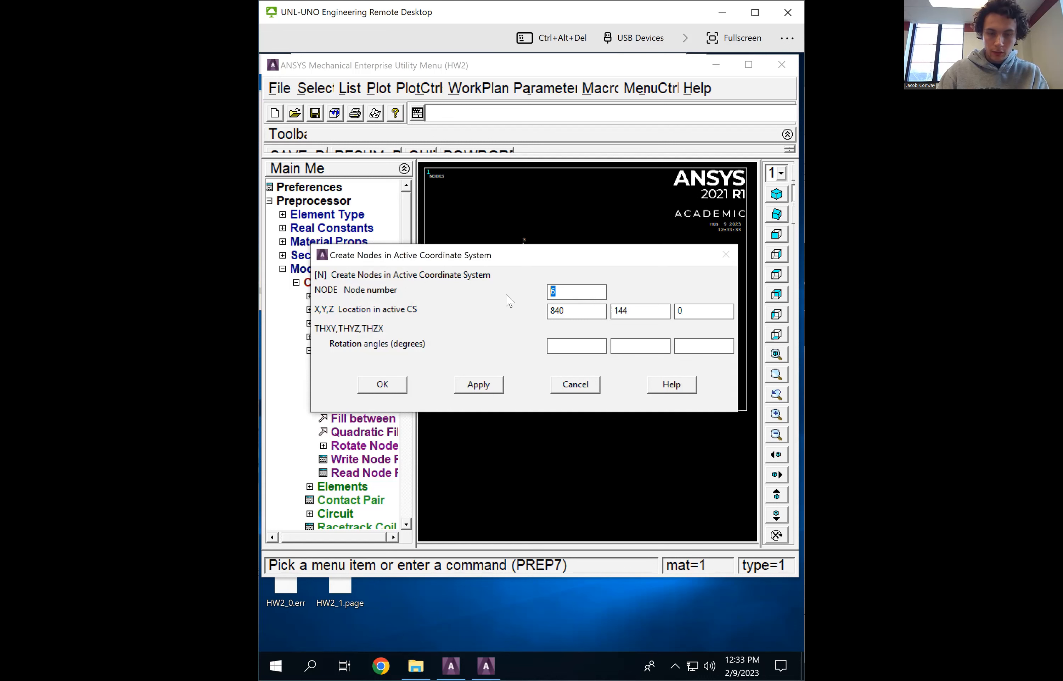
{"action": "type", "text": "7"}
{"action": "left_click", "coordinate": [577, 312]}
{"action": "left_click_drag", "start_coordinate": [577, 313], "coordinate": [490, 319]}
{"action": "left_click_drag", "start_coordinate": [653, 312], "coordinate": [598, 313]}
{"action": "type", "text": "0"}
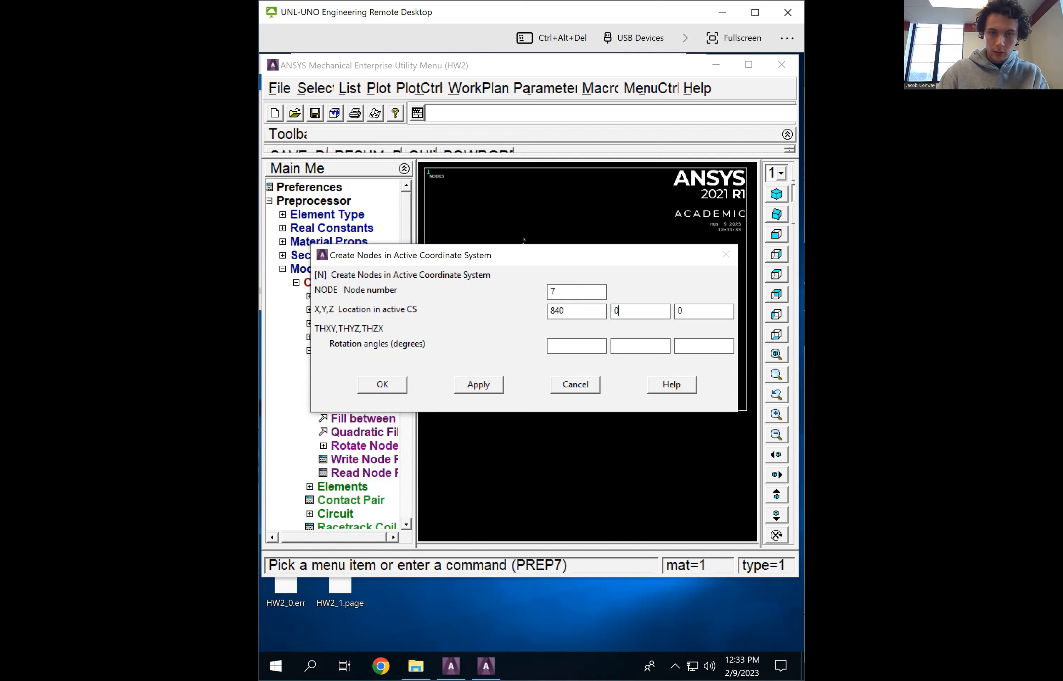
{"action": "left_click", "coordinate": [479, 385]}
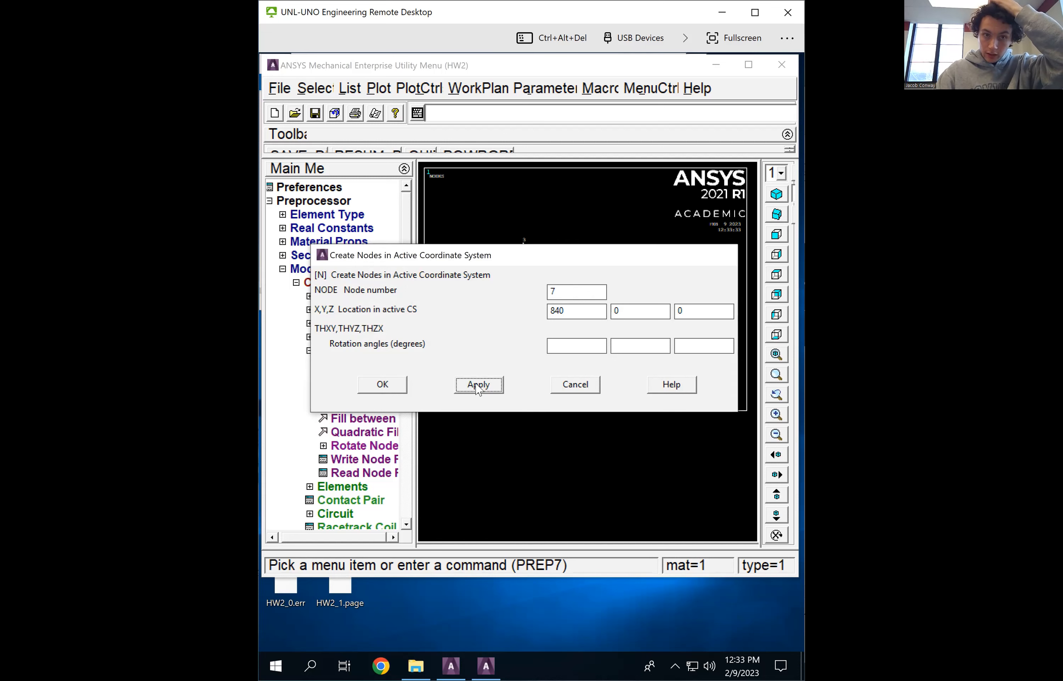
{"action": "left_click", "coordinate": [383, 385]}
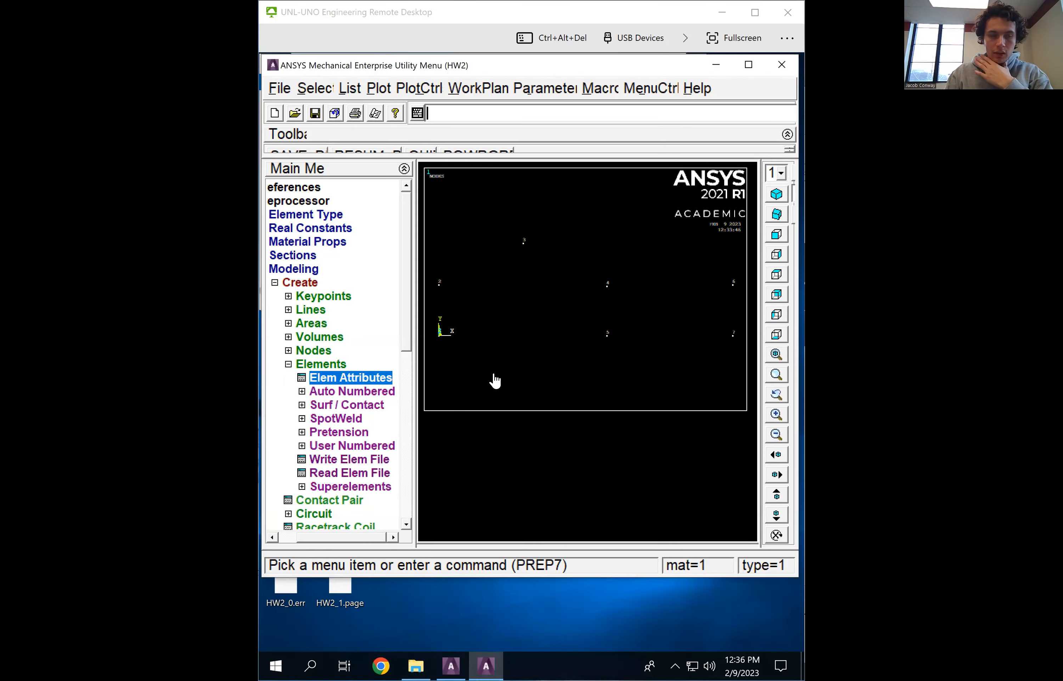
Set the element attributes to type 1 BEAM188, material 1 and section 1 AD-FB, with a straight-line target shape
{"action": "left_click", "coordinate": [289, 365]}
{"action": "left_click", "coordinate": [289, 366]}
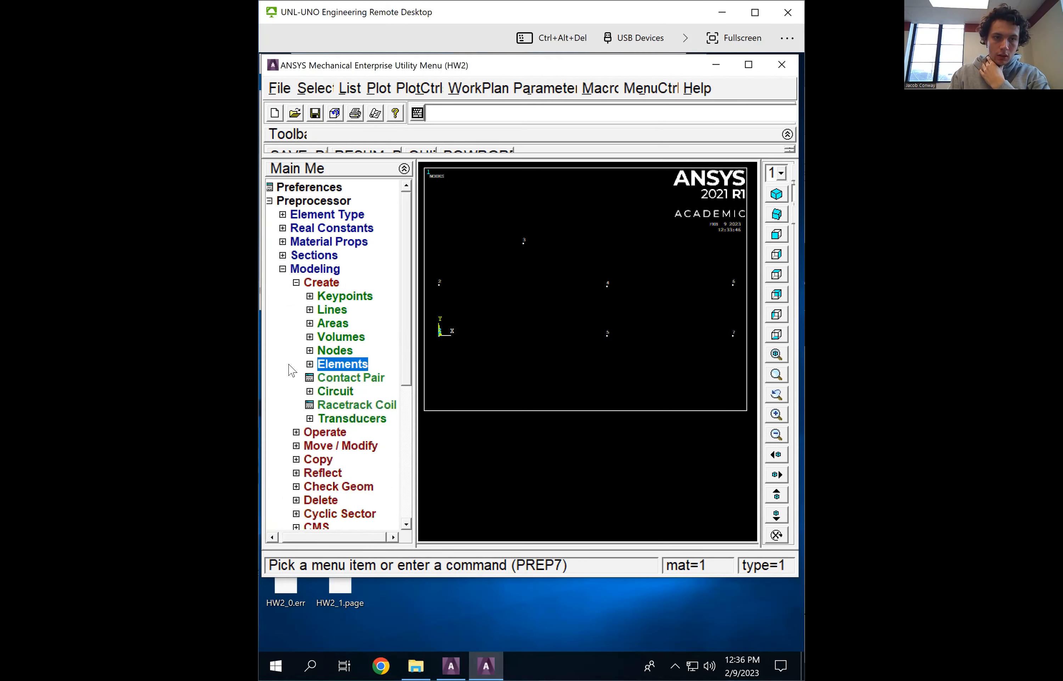
{"action": "left_click", "coordinate": [308, 364]}
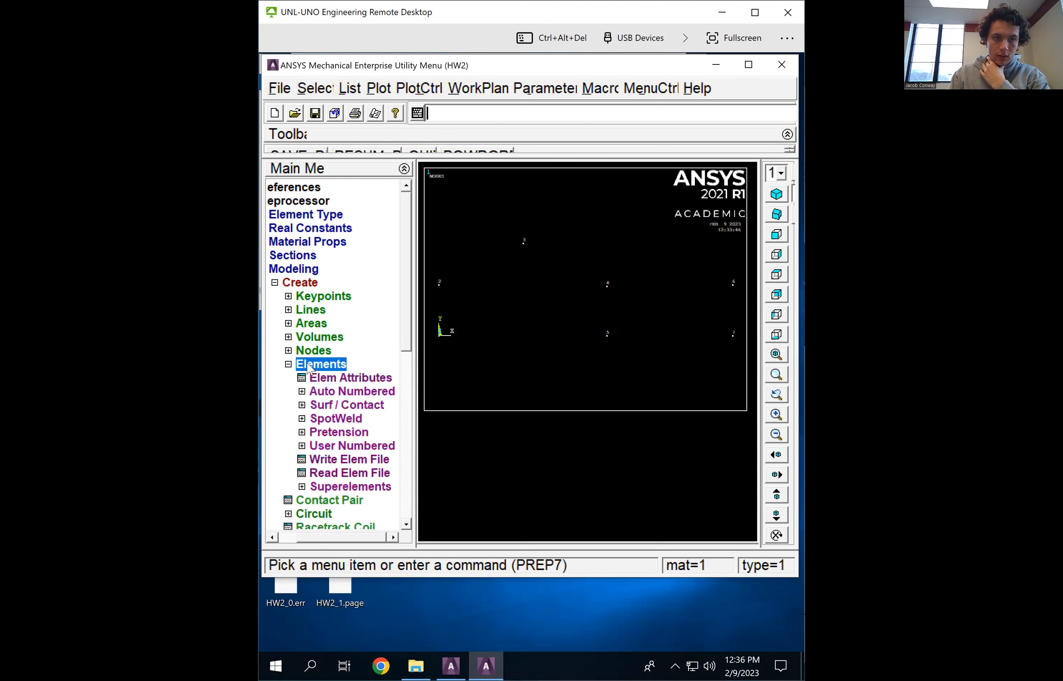
{"action": "left_click", "coordinate": [348, 379]}
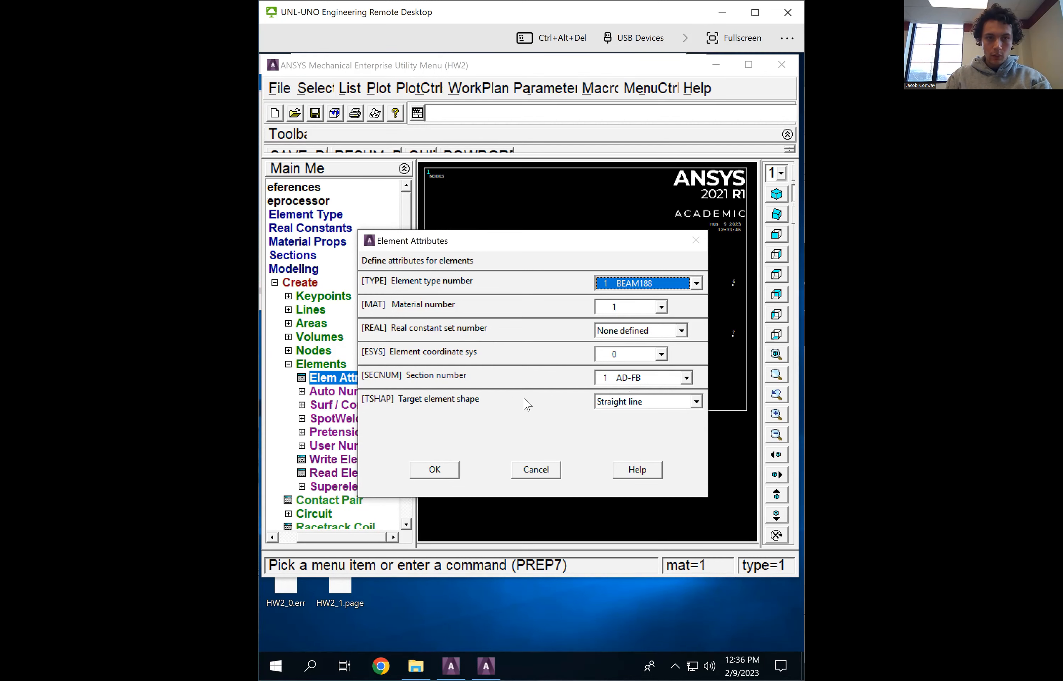
{"action": "left_click", "coordinate": [430, 475]}
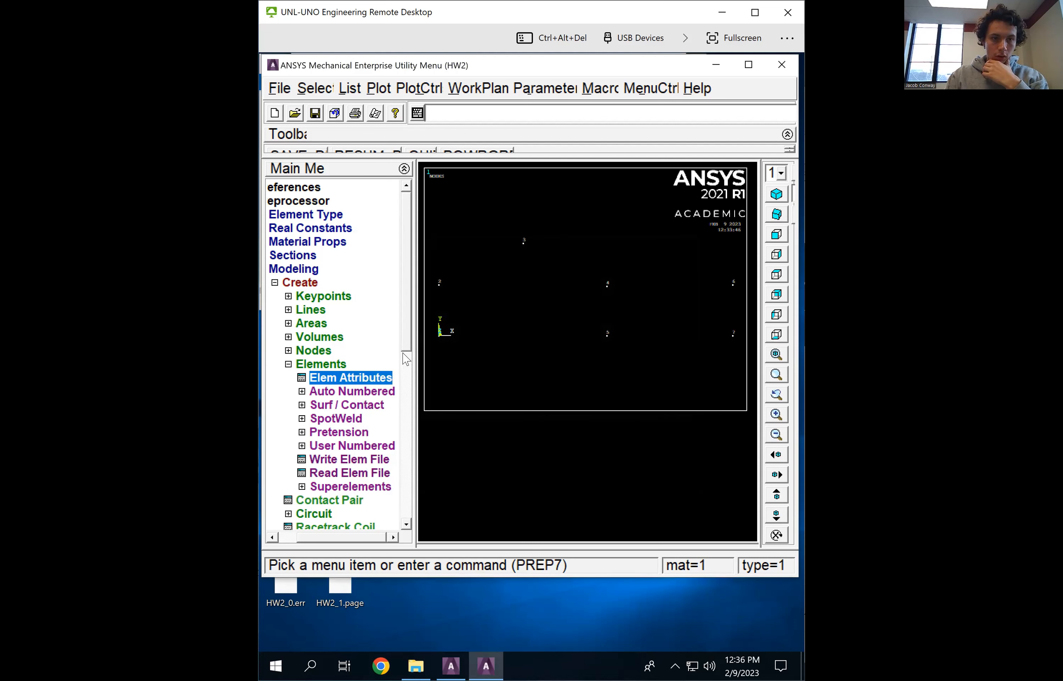
Create an auto-numbered element through nodes 1 and 2 for the frame's first column
{"action": "scroll", "coordinate": [407, 366], "scroll_direction": "down", "scroll_amount": 3}
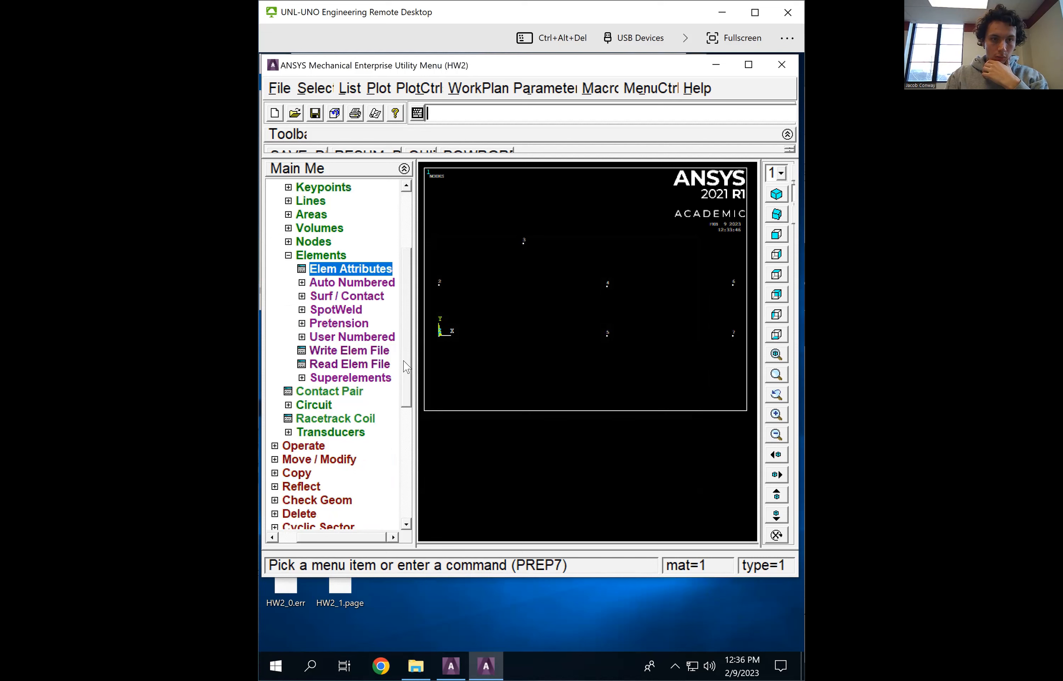
{"action": "scroll", "coordinate": [406, 362], "scroll_direction": "up", "scroll_amount": 2}
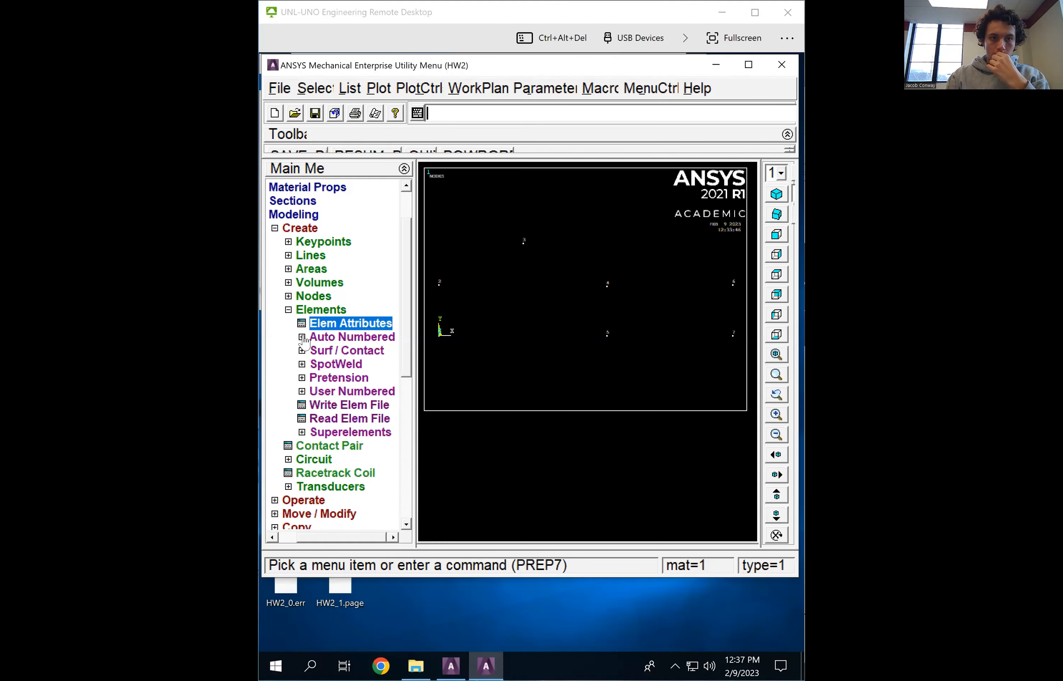
{"action": "left_click", "coordinate": [312, 339]}
{"action": "left_click", "coordinate": [334, 351]}
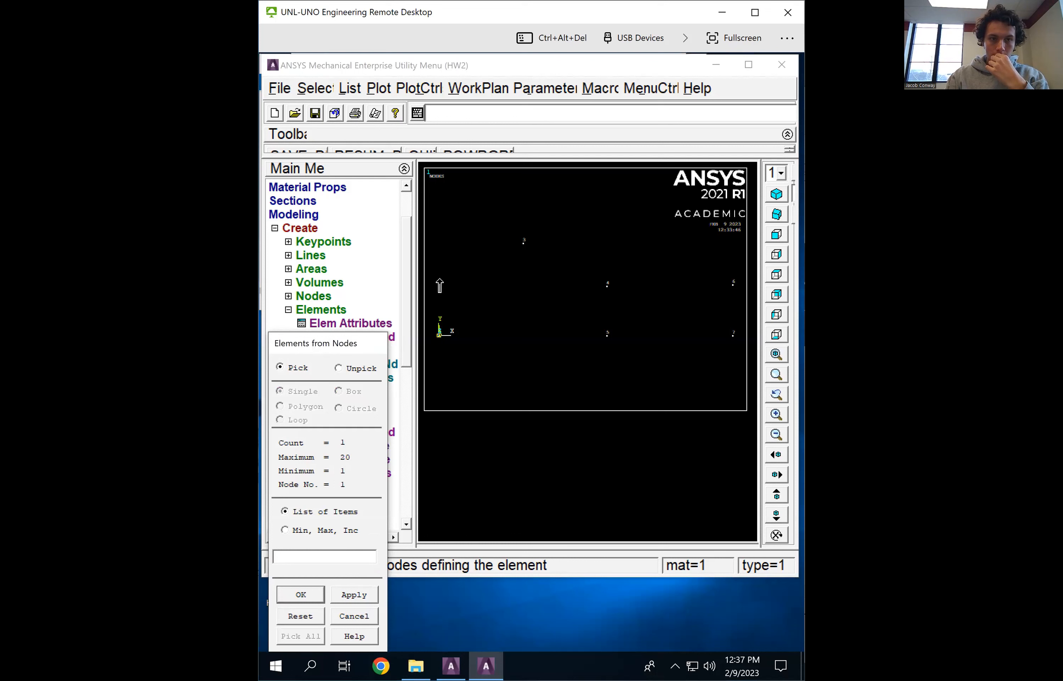
{"action": "left_click", "coordinate": [440, 281]}
{"action": "left_click", "coordinate": [348, 596]}
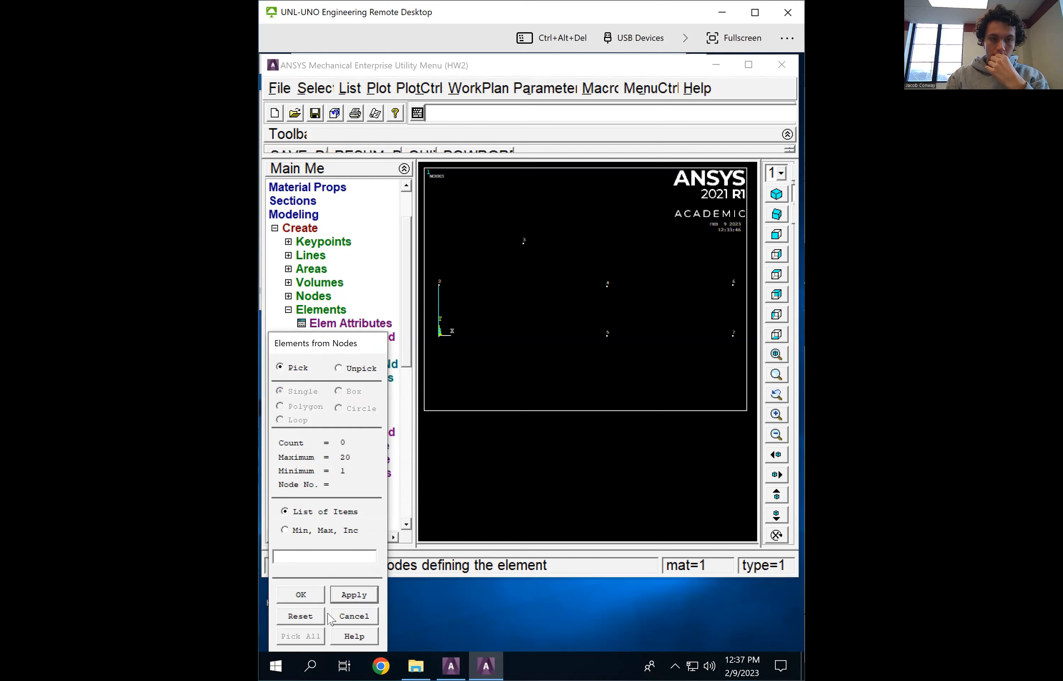
{"action": "left_click", "coordinate": [304, 593]}
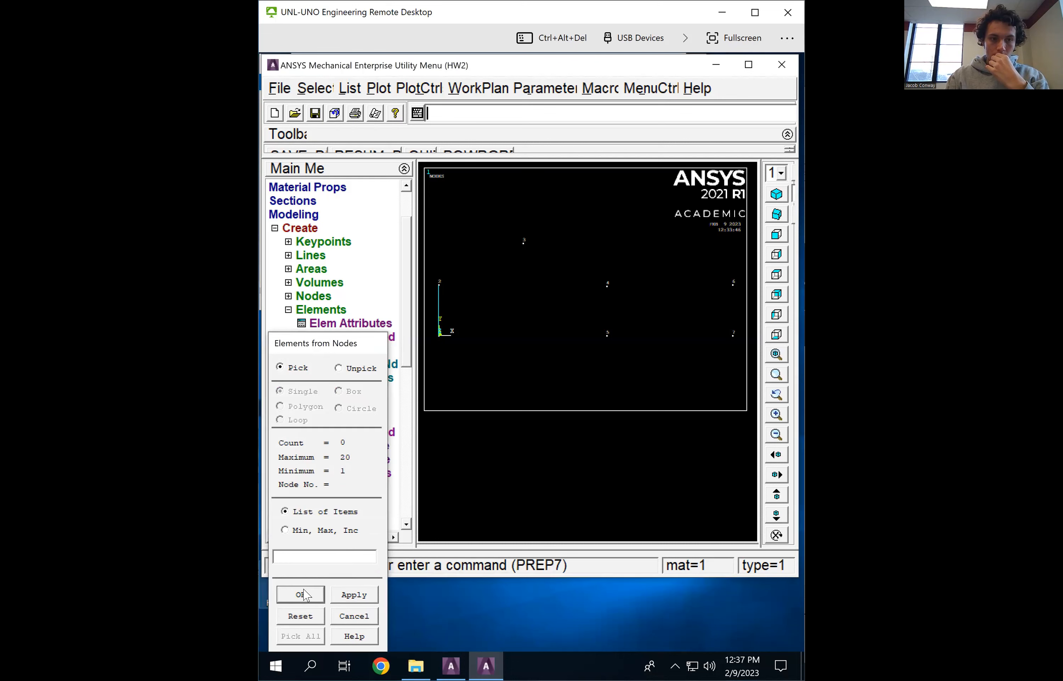
Change the section in the element attributes to 2 DE-EF
{"action": "left_click", "coordinate": [318, 324]}
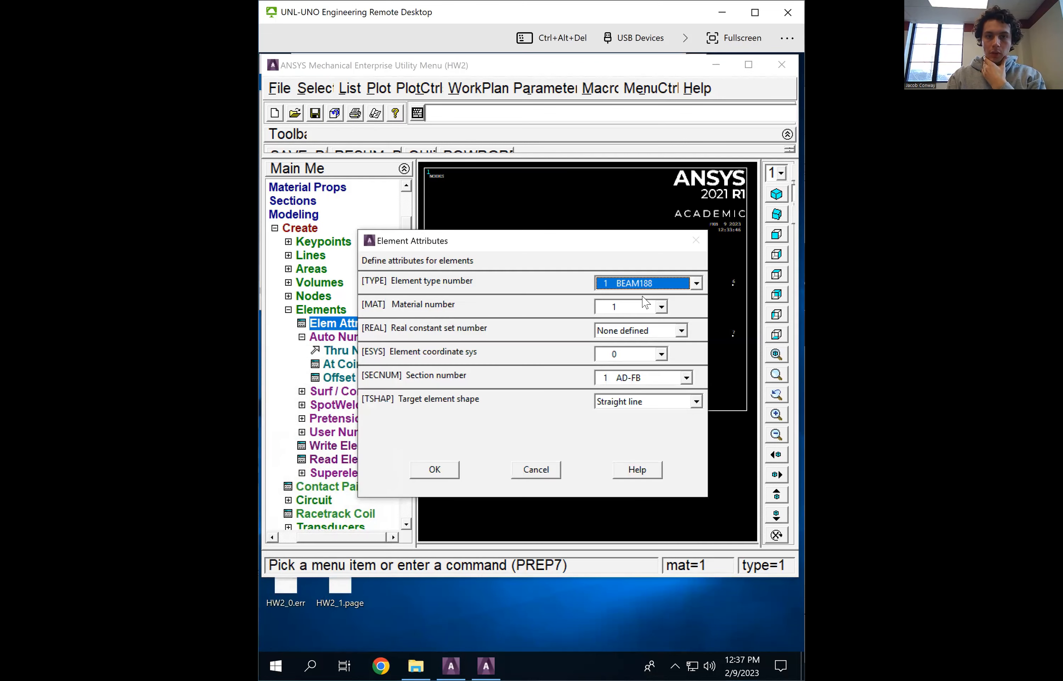
{"action": "left_click", "coordinate": [686, 377]}
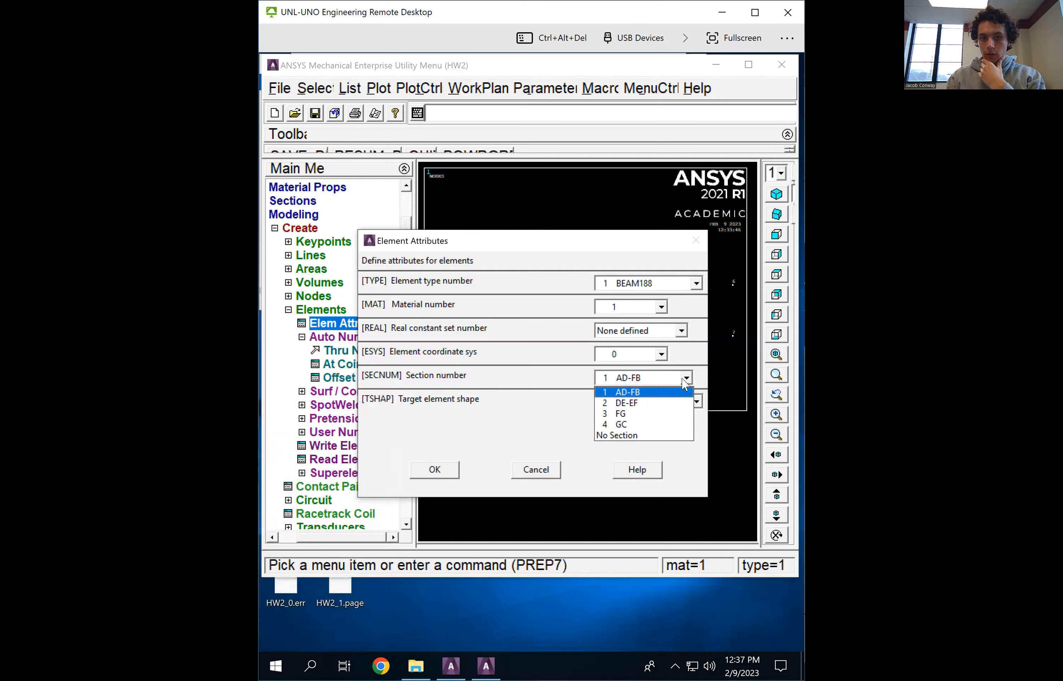
{"action": "left_click", "coordinate": [643, 404]}
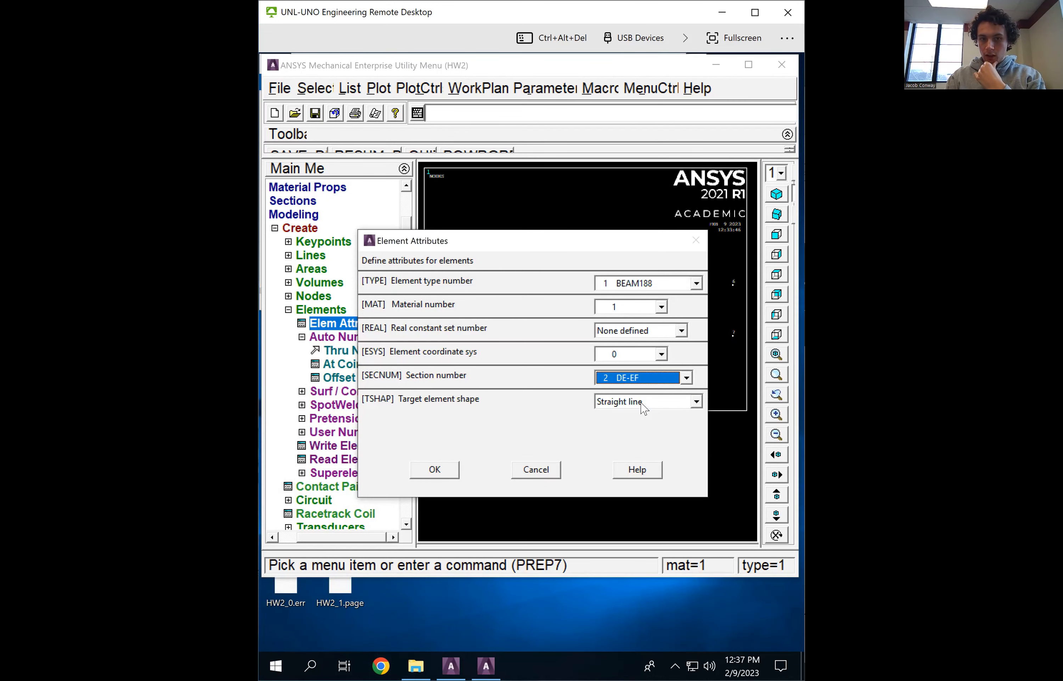
{"action": "left_click", "coordinate": [434, 469]}
Create an auto-numbered element through nodes 2 and 3 for the first sloped beam
{"action": "left_click", "coordinate": [342, 351]}
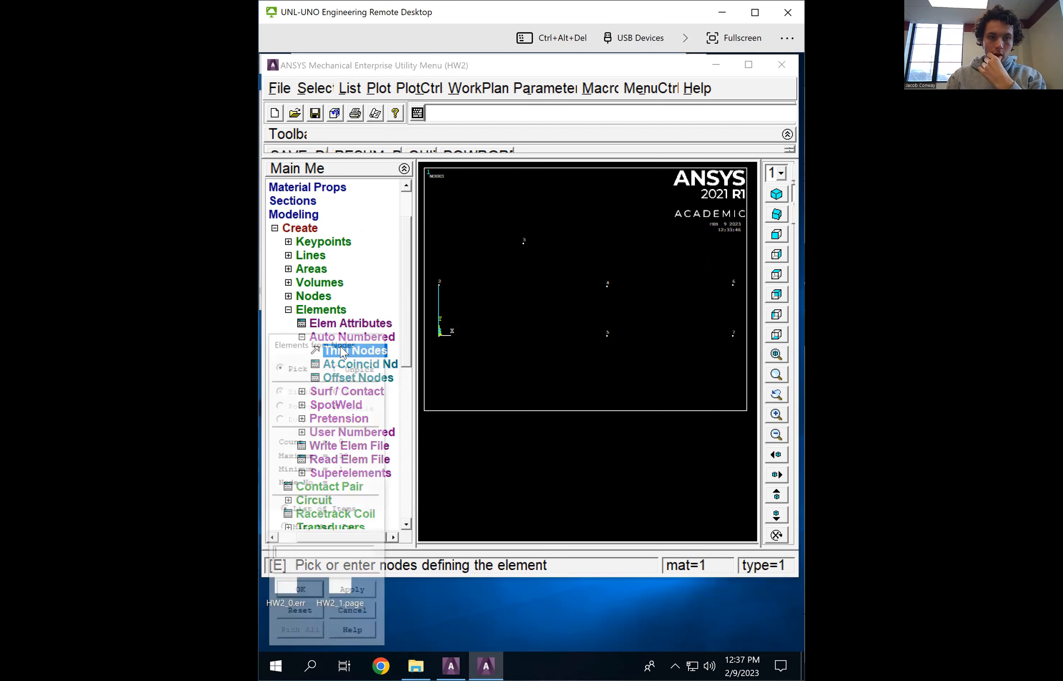
{"action": "left_click", "coordinate": [439, 279]}
{"action": "left_click", "coordinate": [522, 241]}
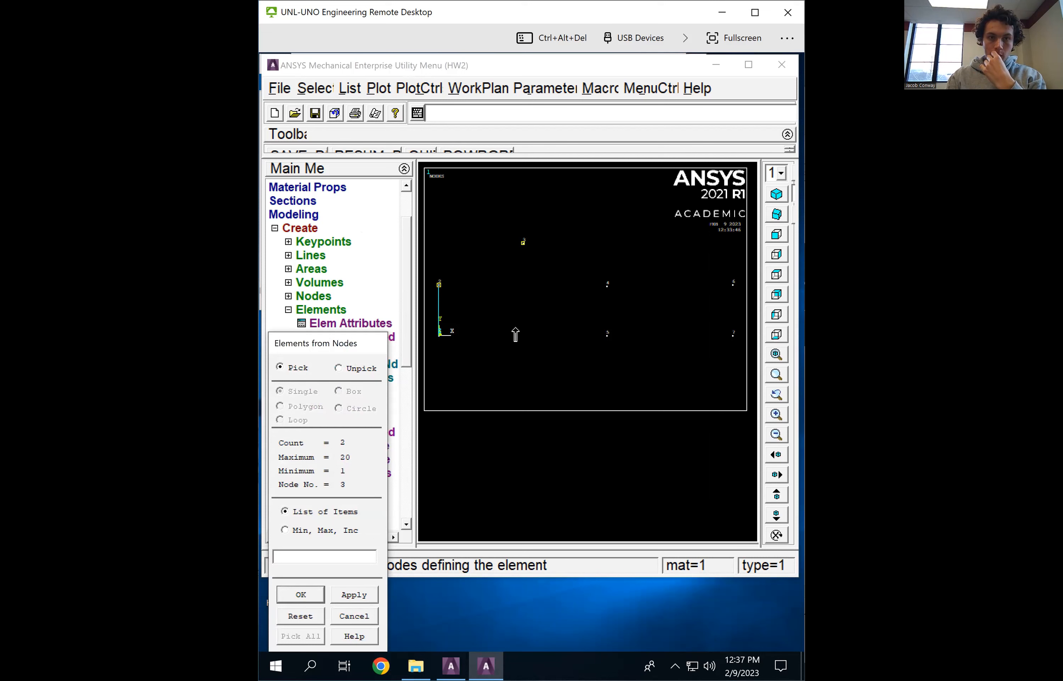
{"action": "left_click", "coordinate": [336, 598]}
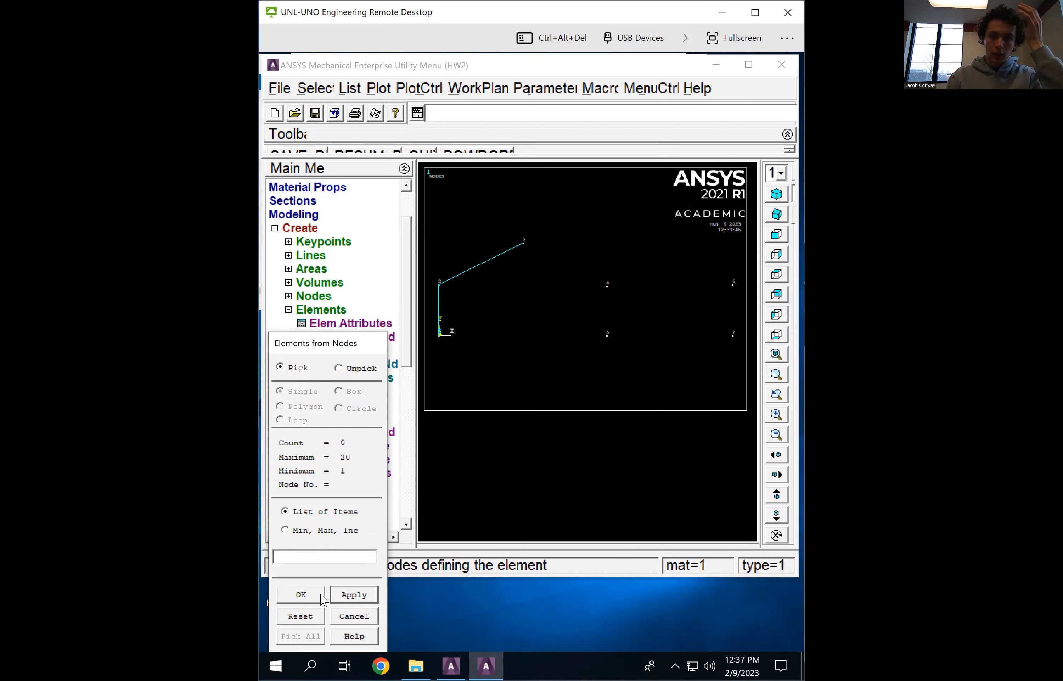
{"action": "left_click", "coordinate": [298, 594]}
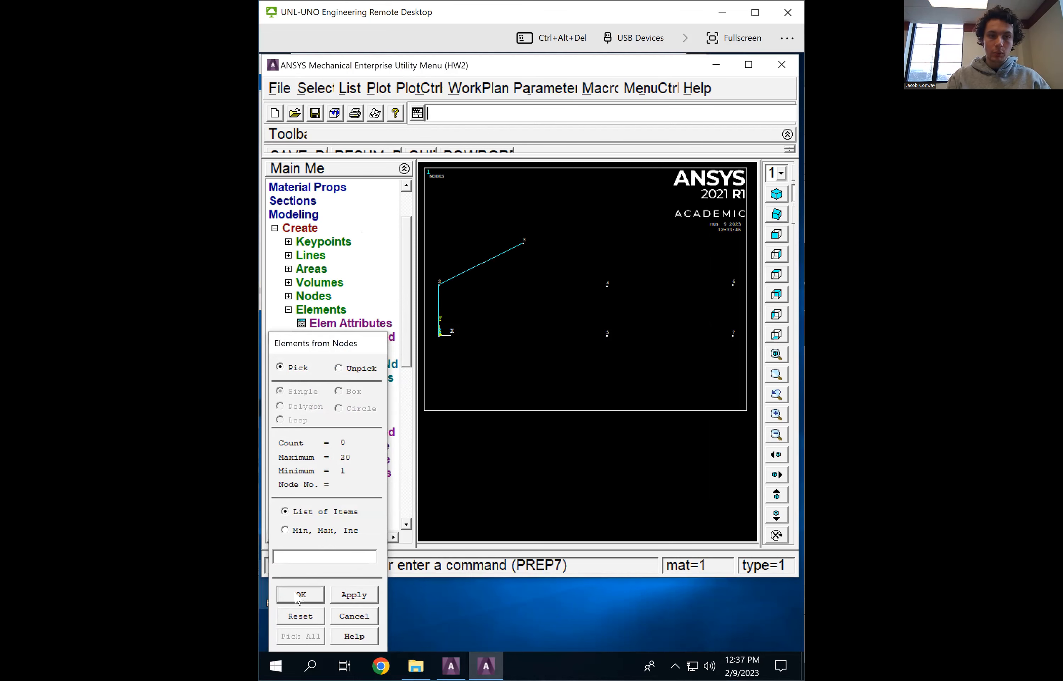
Keep section 2 DE-EF in the element attributes and create an auto-numbered element through nodes 3 and 4
{"action": "left_click", "coordinate": [341, 325]}
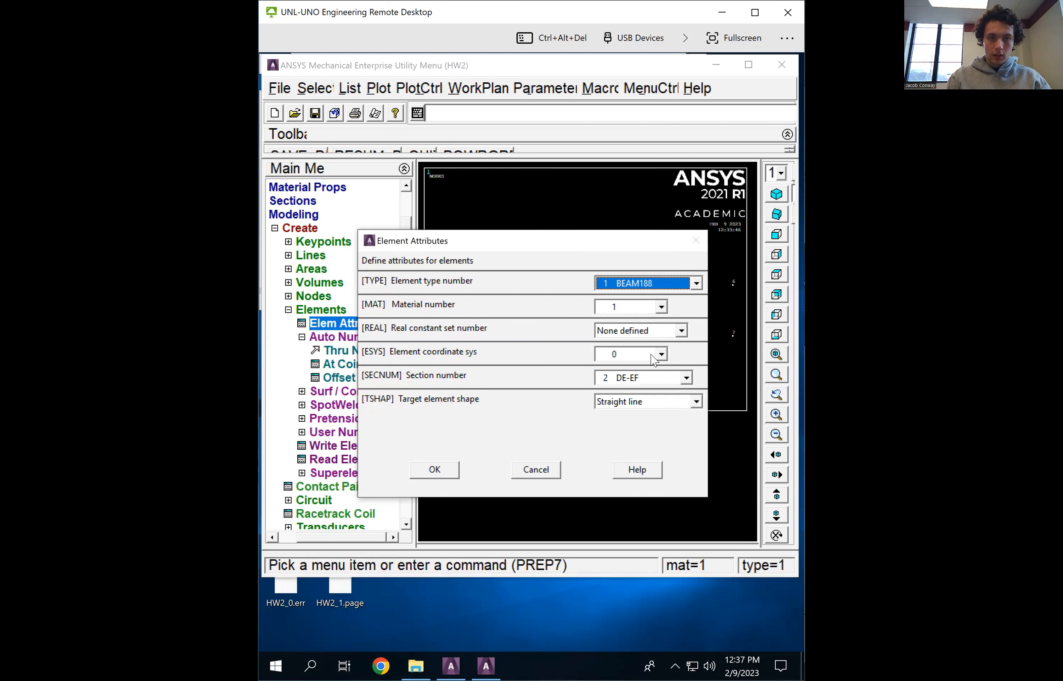
{"action": "left_click", "coordinate": [687, 378]}
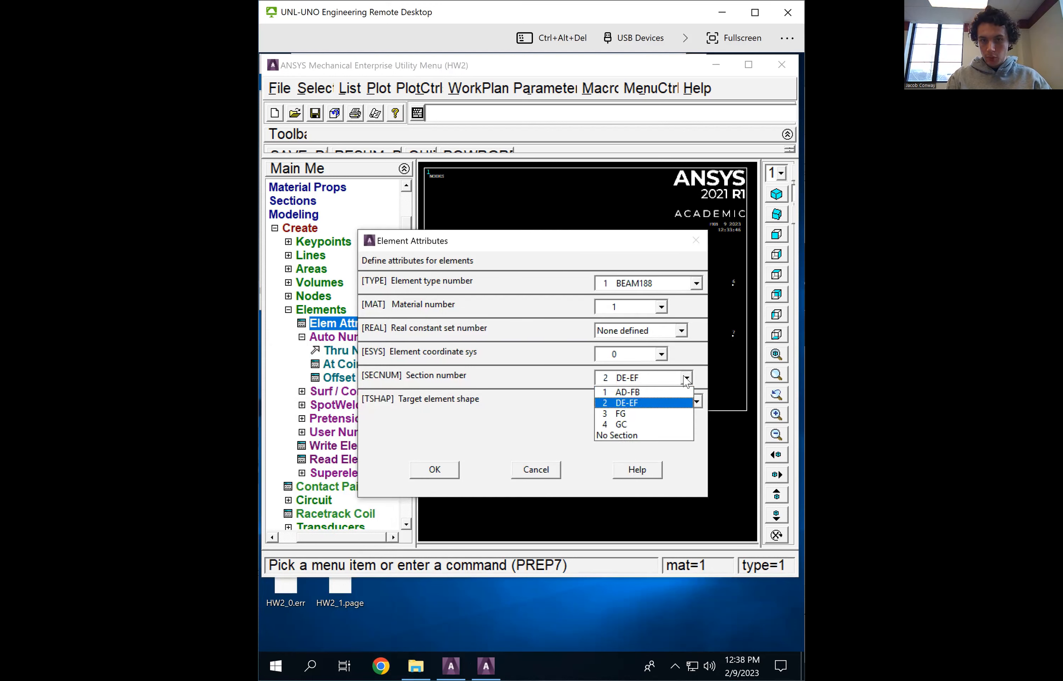
{"action": "left_click", "coordinate": [699, 359]}
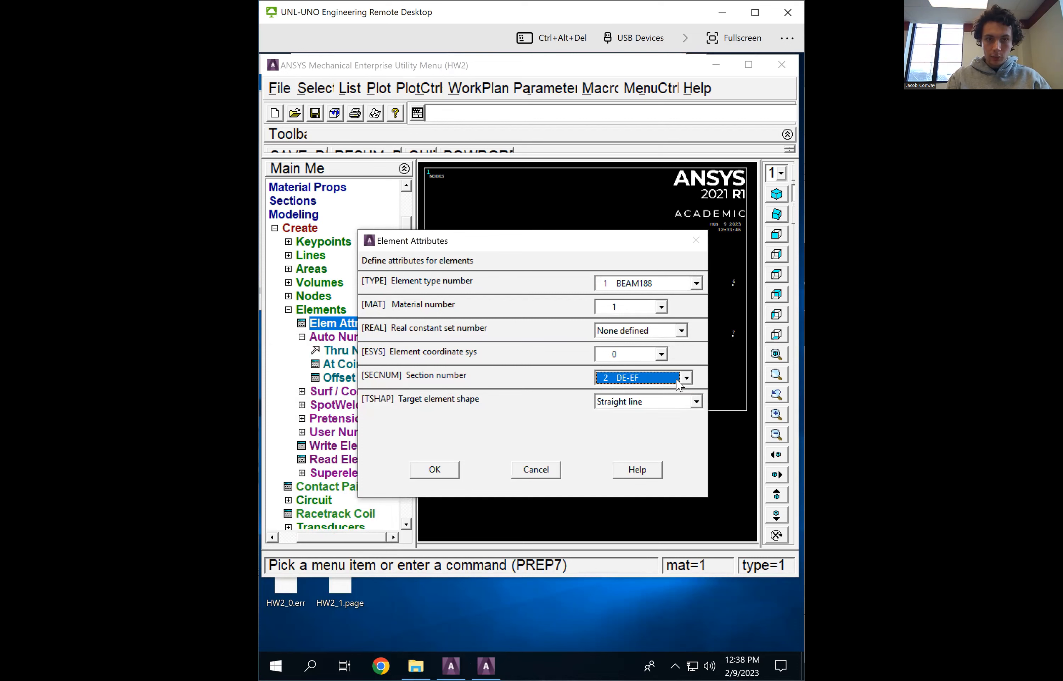
{"action": "left_click", "coordinate": [444, 471]}
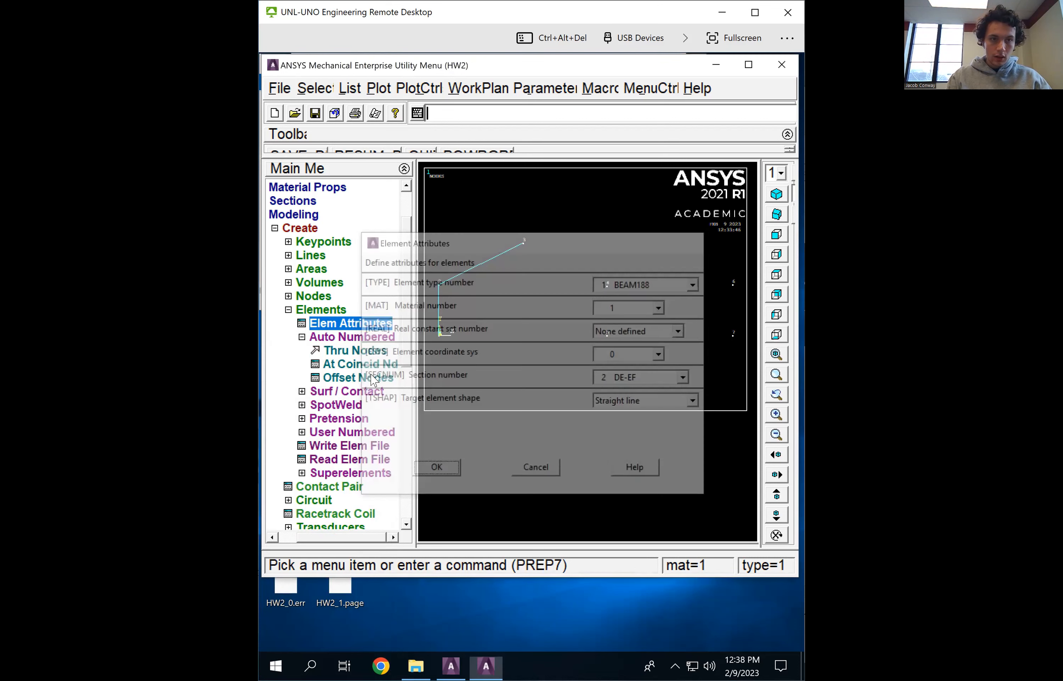
{"action": "left_click", "coordinate": [356, 351]}
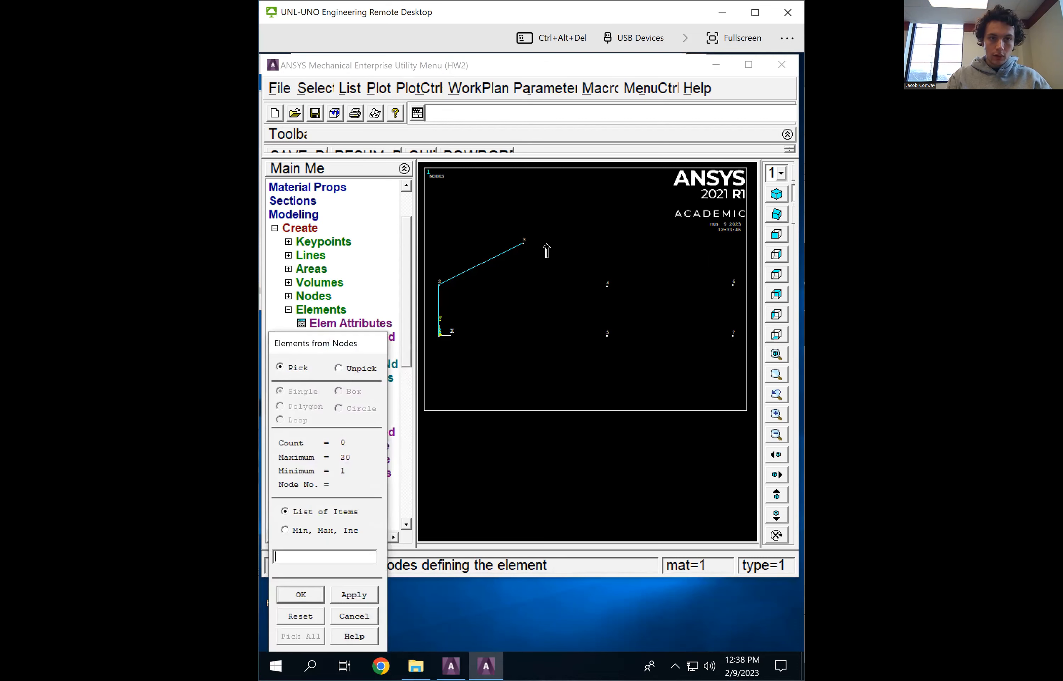
{"action": "left_click", "coordinate": [523, 241]}
{"action": "left_click", "coordinate": [608, 282]}
{"action": "left_click", "coordinate": [344, 595]}
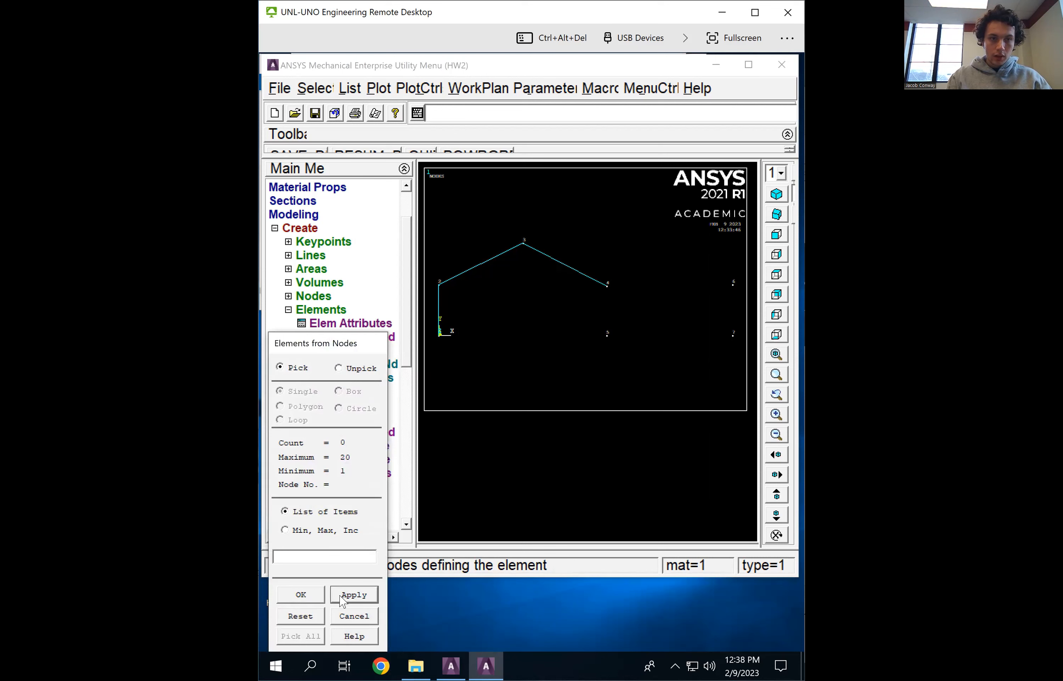
{"action": "left_click", "coordinate": [300, 596]}
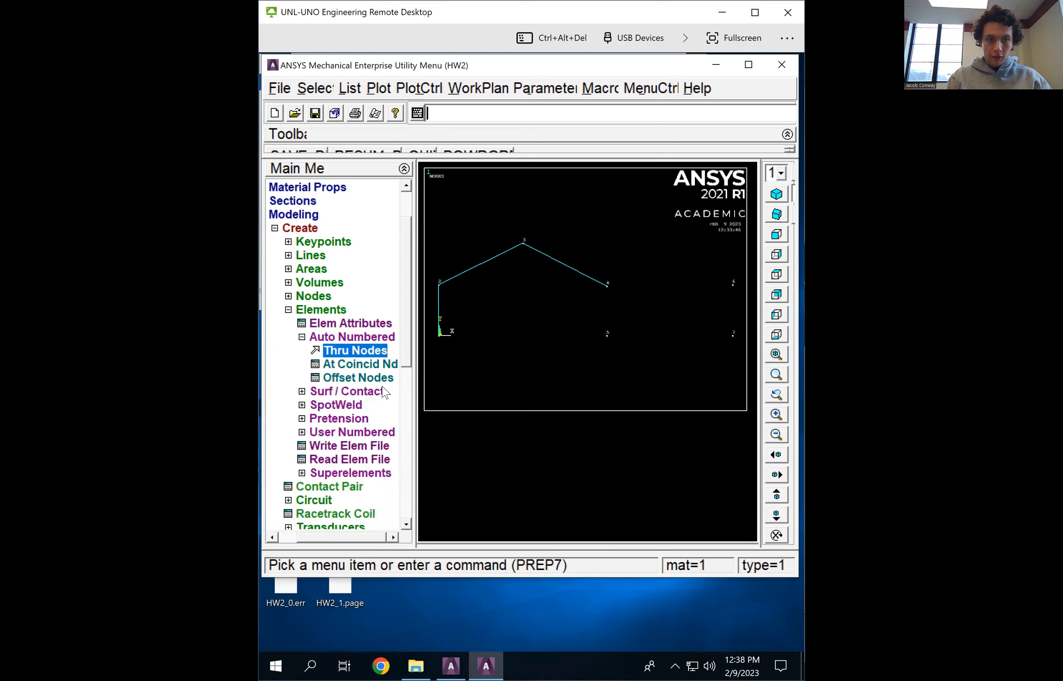
Change the section in the element attributes to 1 AD-FB
{"action": "left_click", "coordinate": [338, 324]}
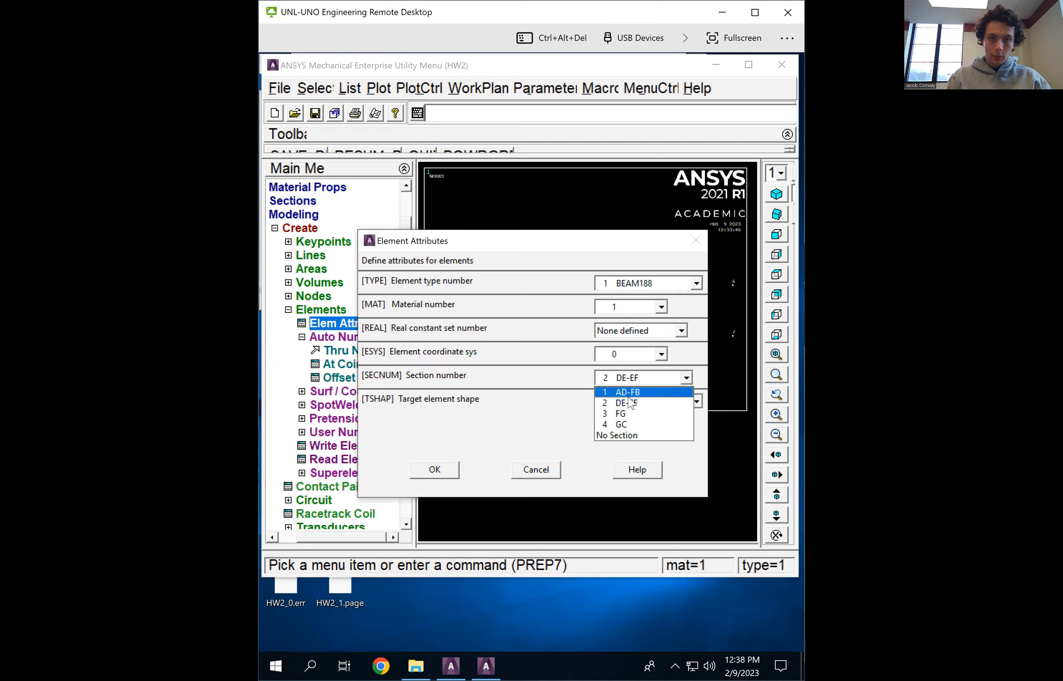
{"action": "left_click", "coordinate": [629, 393]}
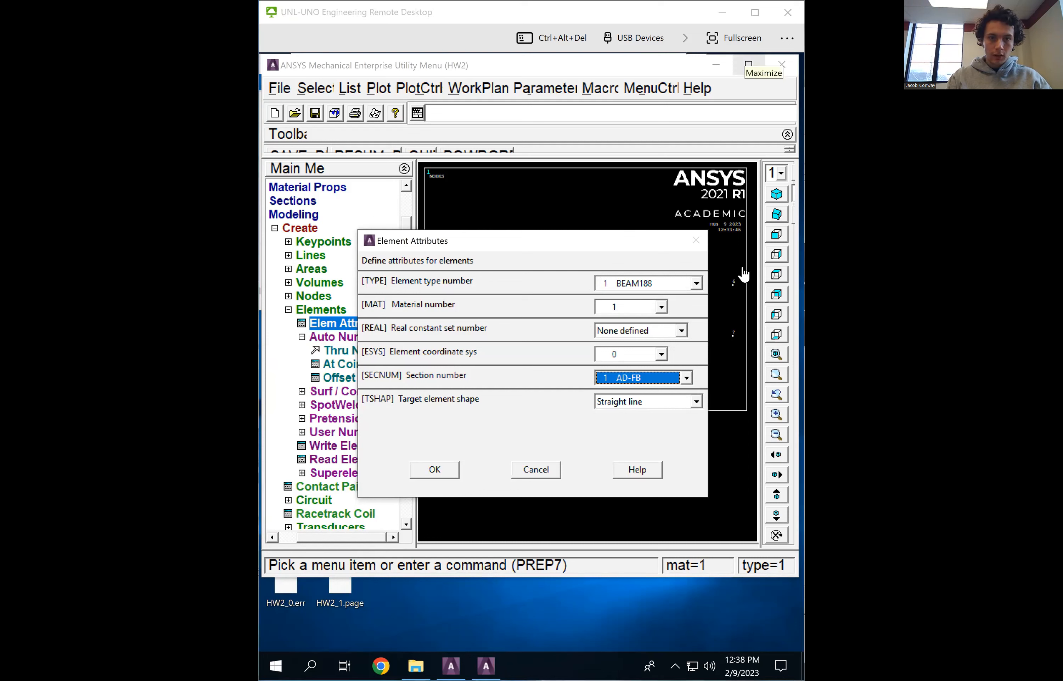
{"action": "left_click", "coordinate": [441, 472]}
Create an auto-numbered element through nodes 4 and 5 for the middle column
{"action": "left_click", "coordinate": [342, 351]}
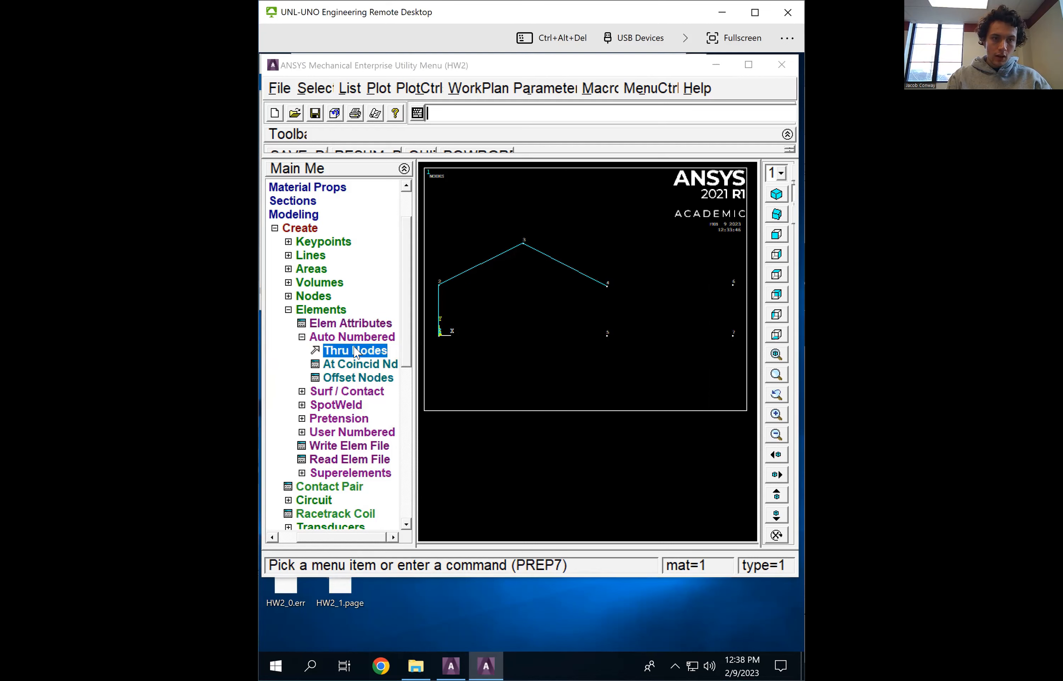
{"action": "left_click", "coordinate": [603, 283]}
{"action": "left_click", "coordinate": [607, 333]}
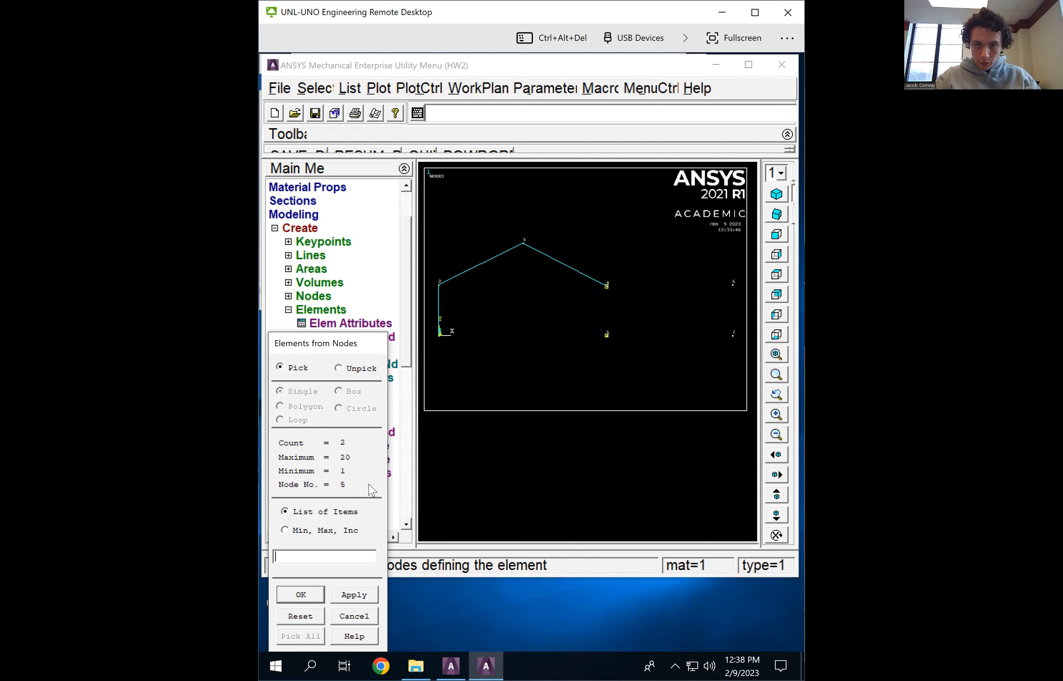
{"action": "left_click", "coordinate": [300, 596]}
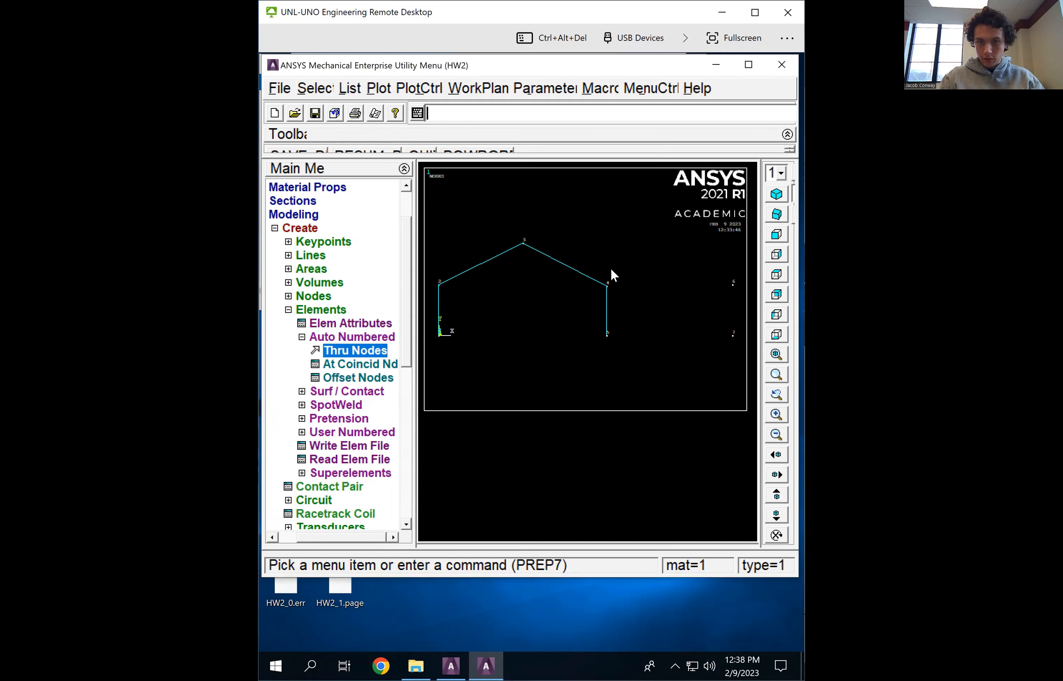
Change the section in the element attributes to 3 FG
{"action": "left_click", "coordinate": [328, 323]}
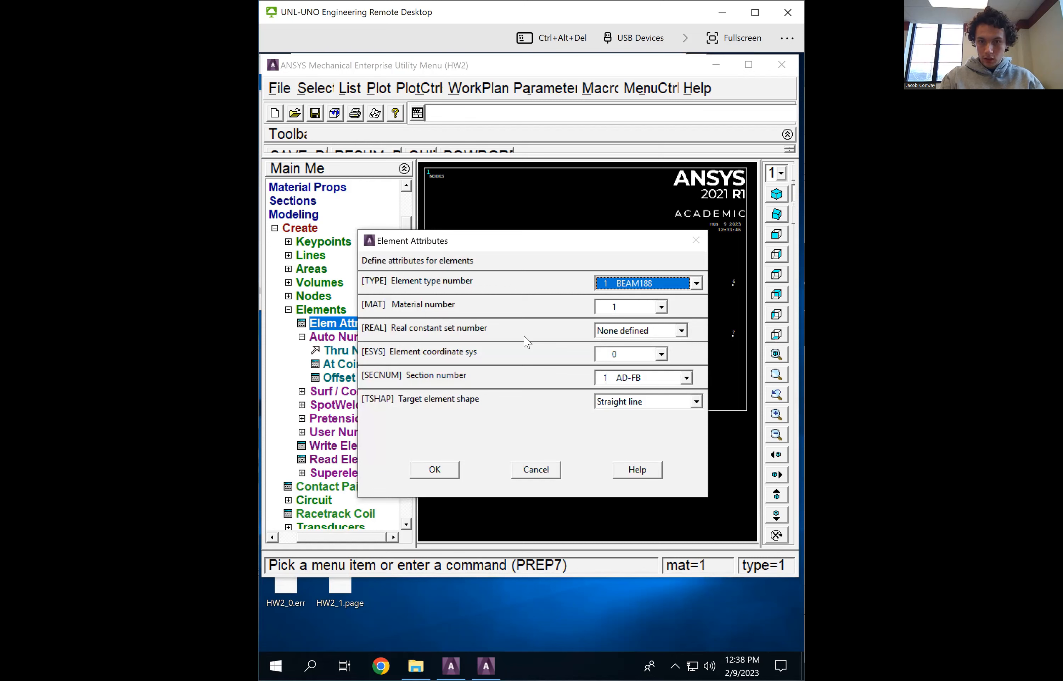
{"action": "left_click", "coordinate": [687, 378]}
{"action": "left_click", "coordinate": [639, 412]}
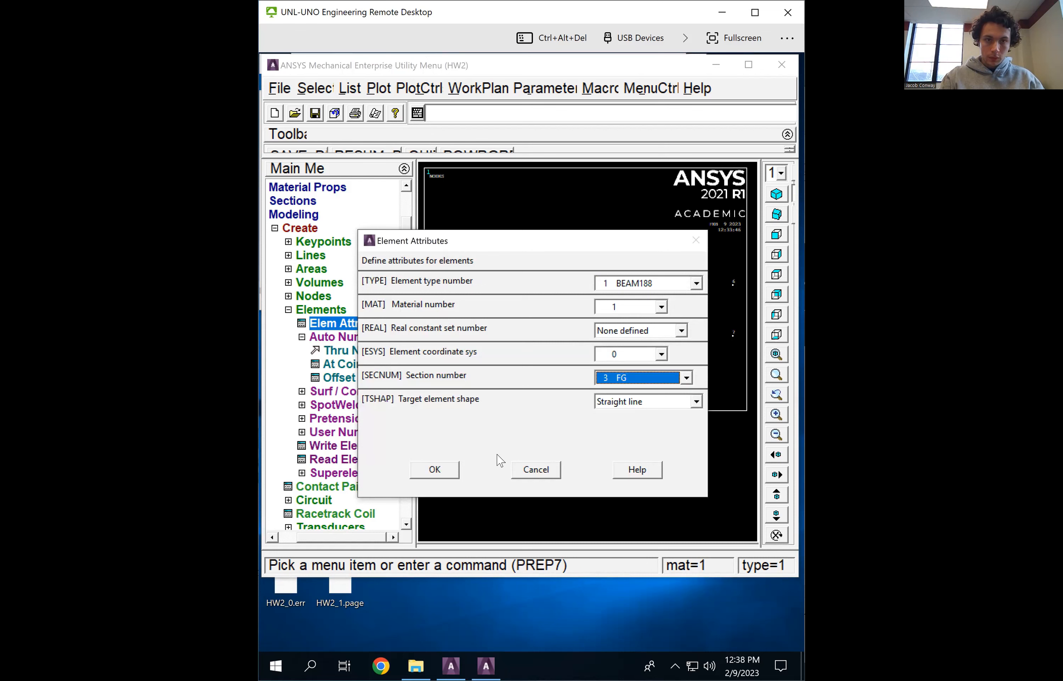
{"action": "left_click", "coordinate": [447, 470]}
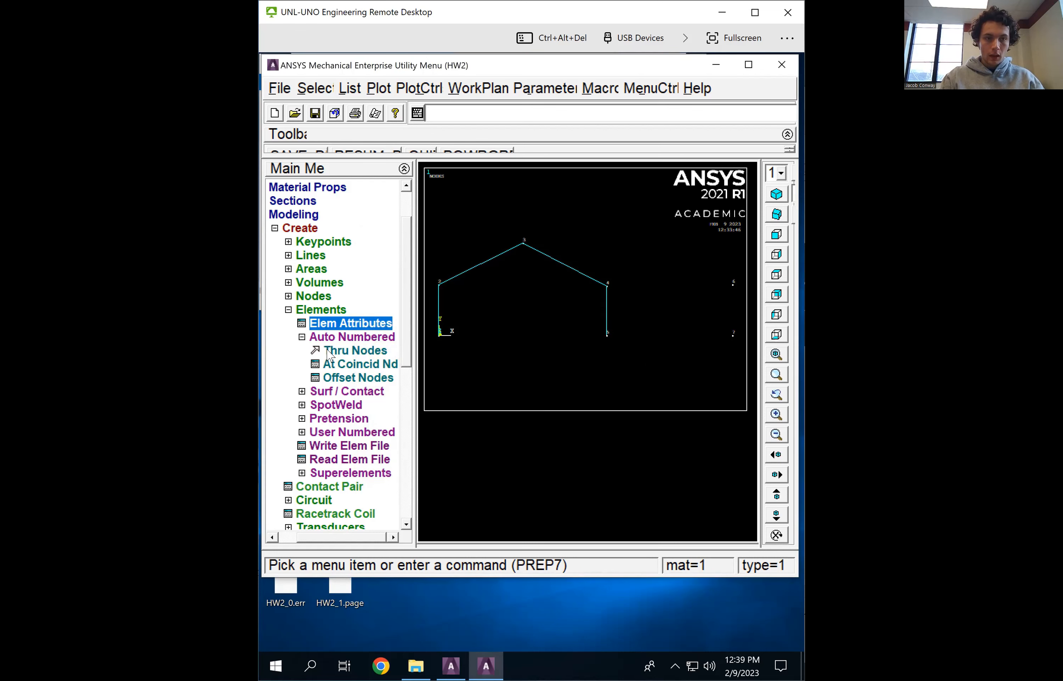
Create an auto-numbered element through nodes 4 and 6 for the beam between the middle and last columns
{"action": "left_click", "coordinate": [331, 352]}
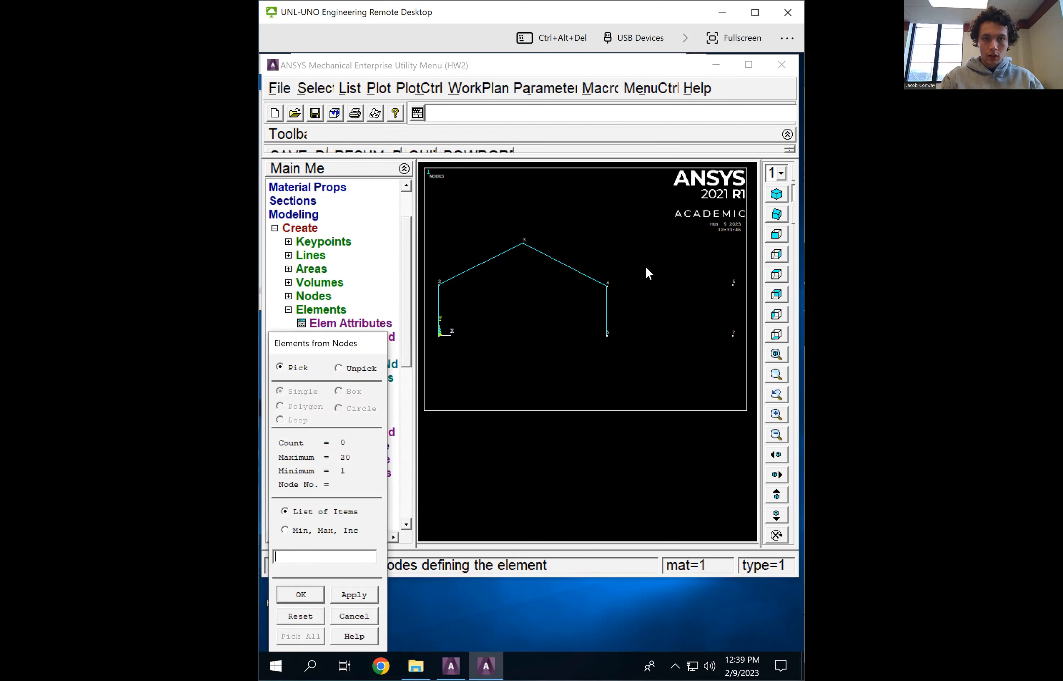
{"action": "left_click", "coordinate": [607, 284]}
{"action": "left_click", "coordinate": [733, 283]}
{"action": "left_click", "coordinate": [353, 594]}
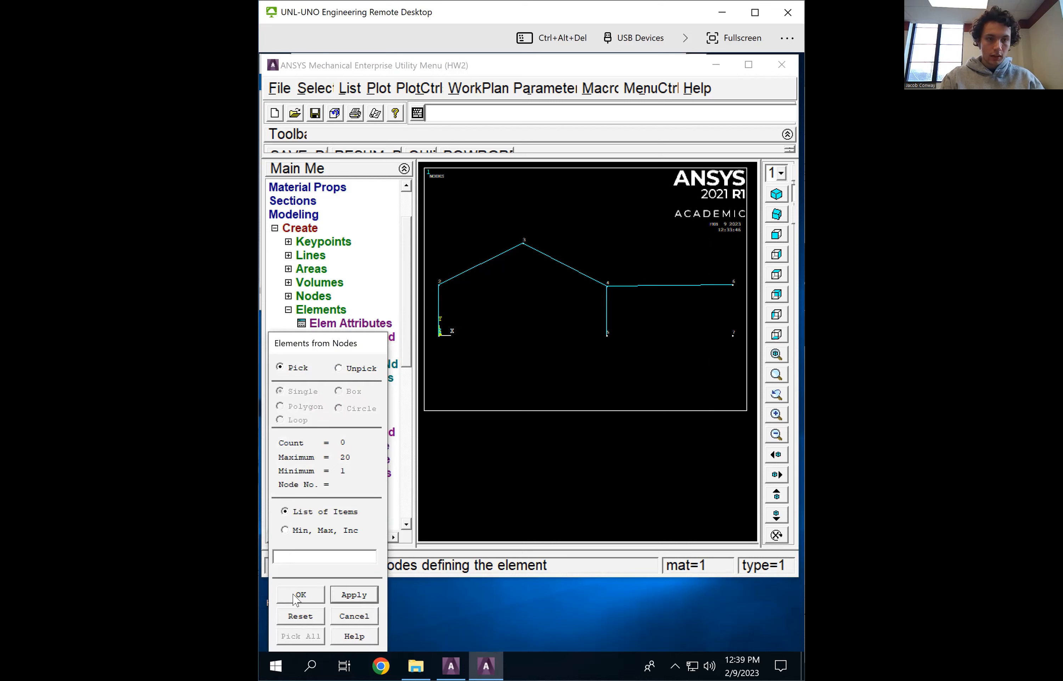
{"action": "left_click", "coordinate": [299, 596]}
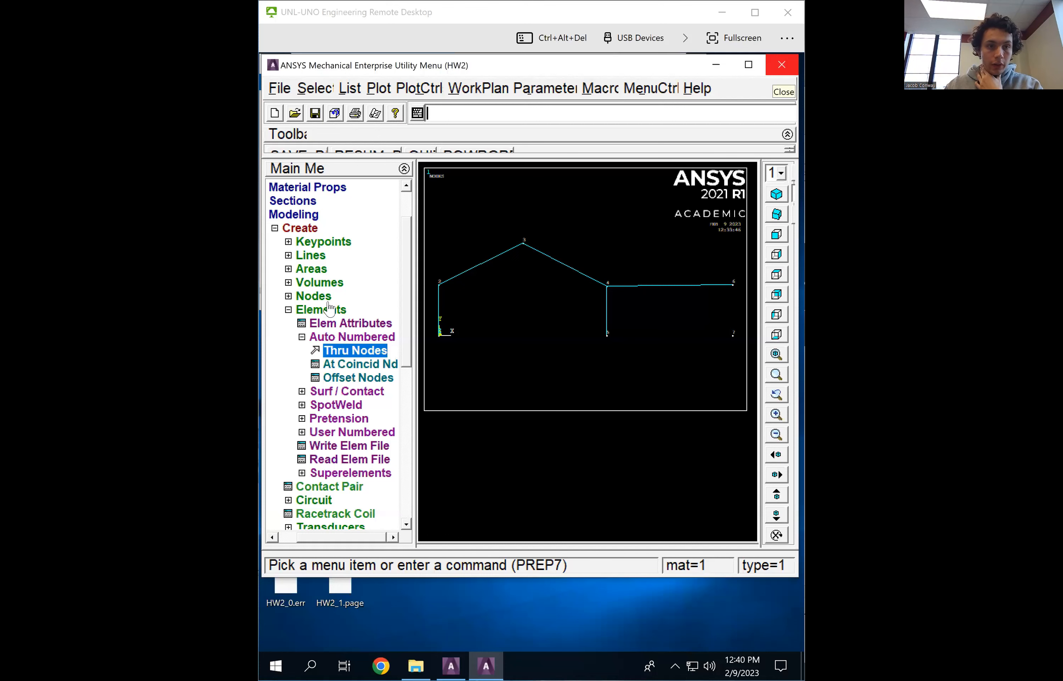
Redefine node 4 in the active coordinate system at X 480, Y 144, Z 0
{"action": "left_click", "coordinate": [288, 296]}
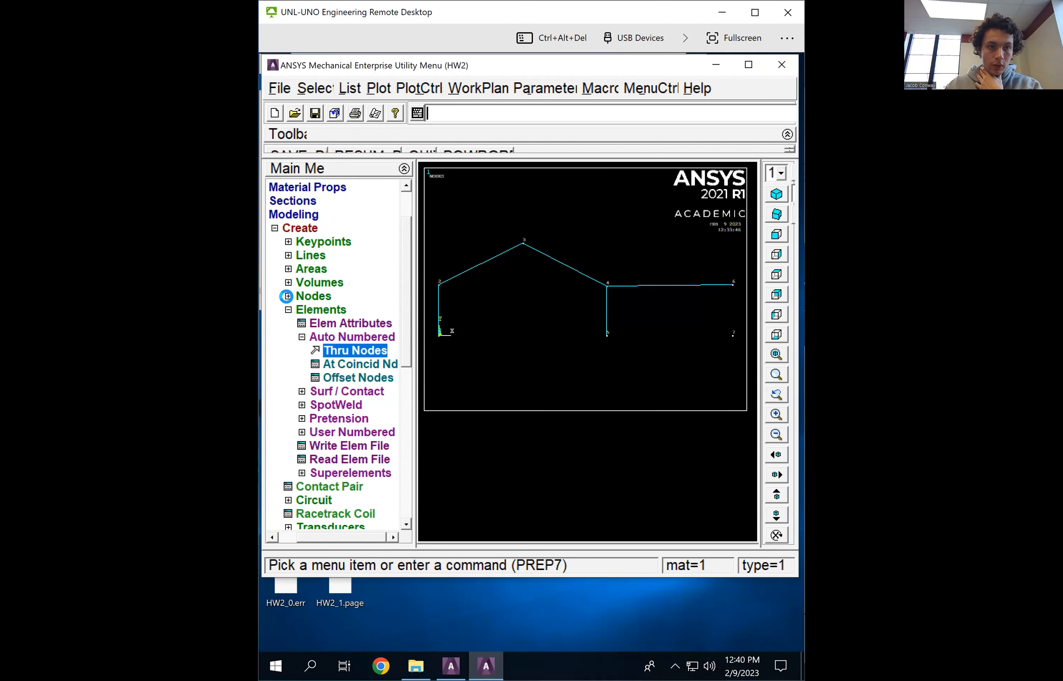
{"action": "left_click", "coordinate": [288, 295]}
{"action": "left_click", "coordinate": [324, 323]}
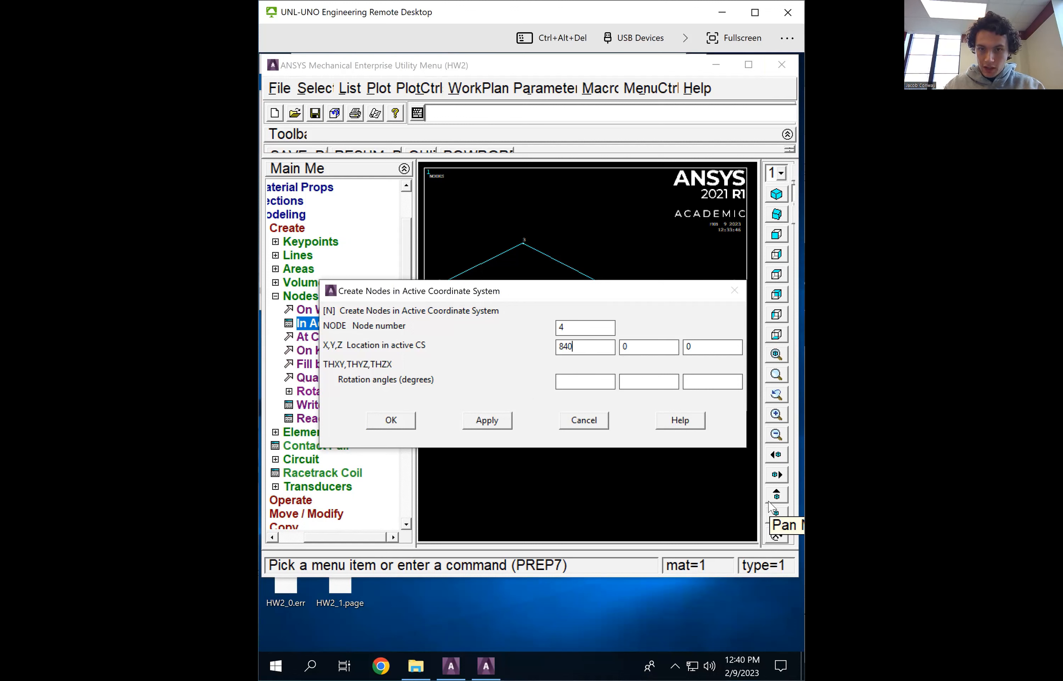
{"action": "type", "text": "480"}
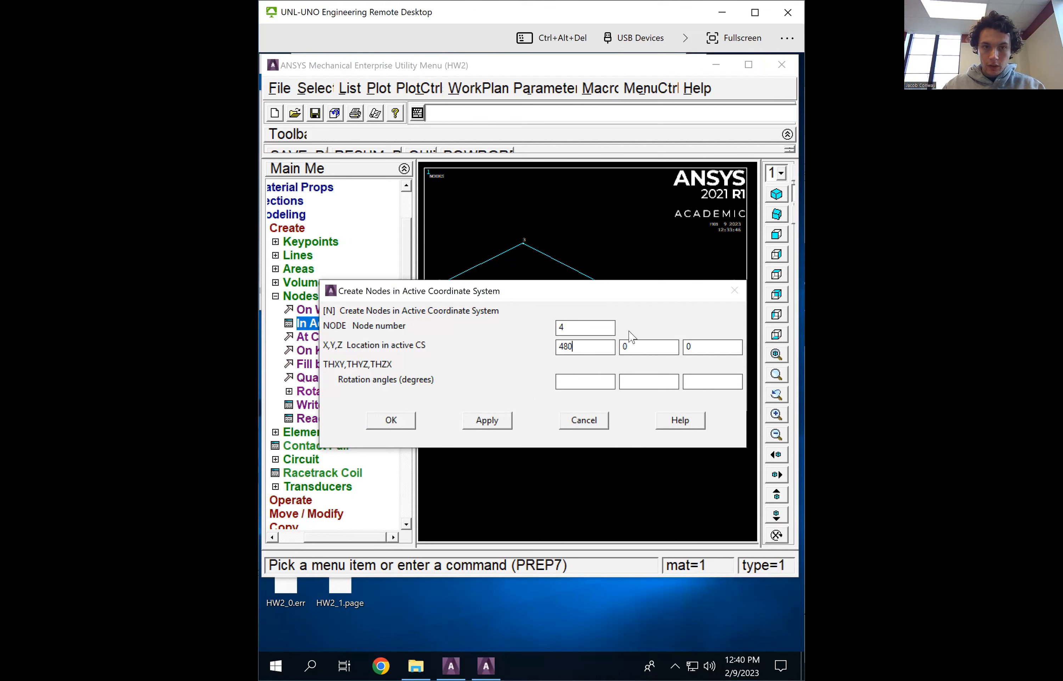
{"action": "double_click", "coordinate": [625, 347]}
{"action": "type", "text": "144"}
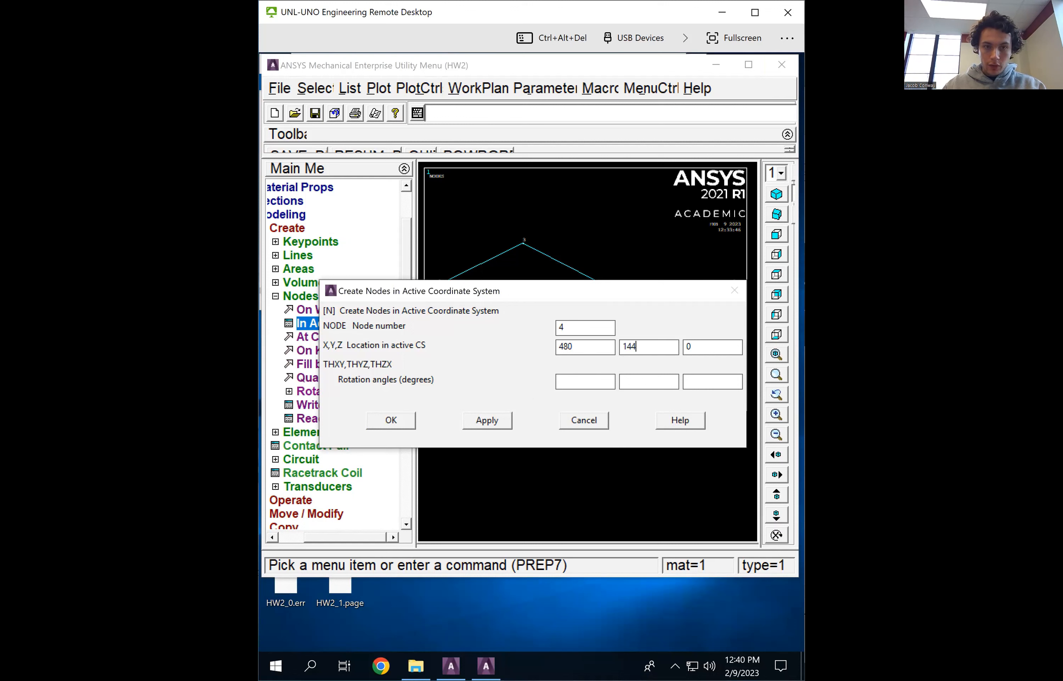
{"action": "left_click", "coordinate": [486, 419]}
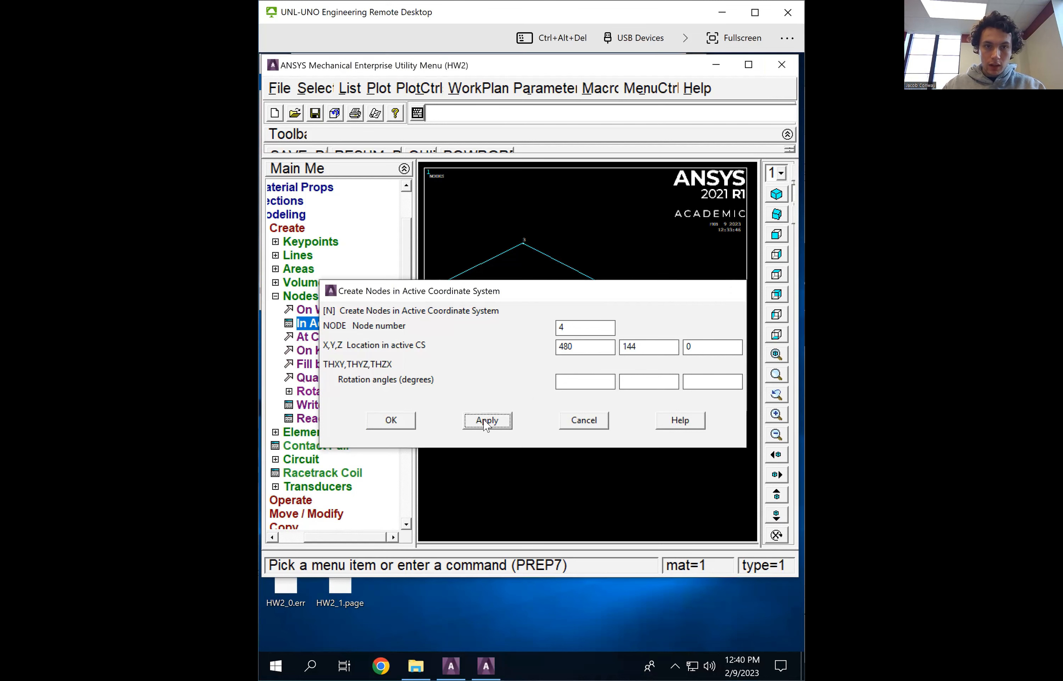
{"action": "left_click", "coordinate": [399, 422]}
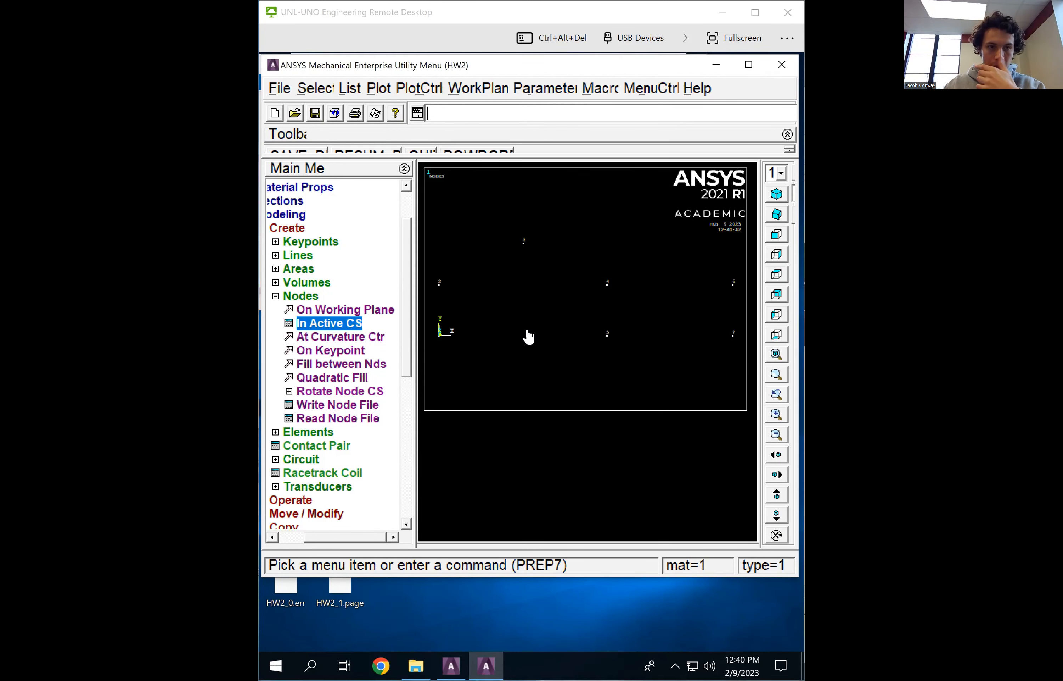
List all elements with their nodes and attributes to check the section assignments, and close the listing
{"action": "left_click", "coordinate": [275, 431]}
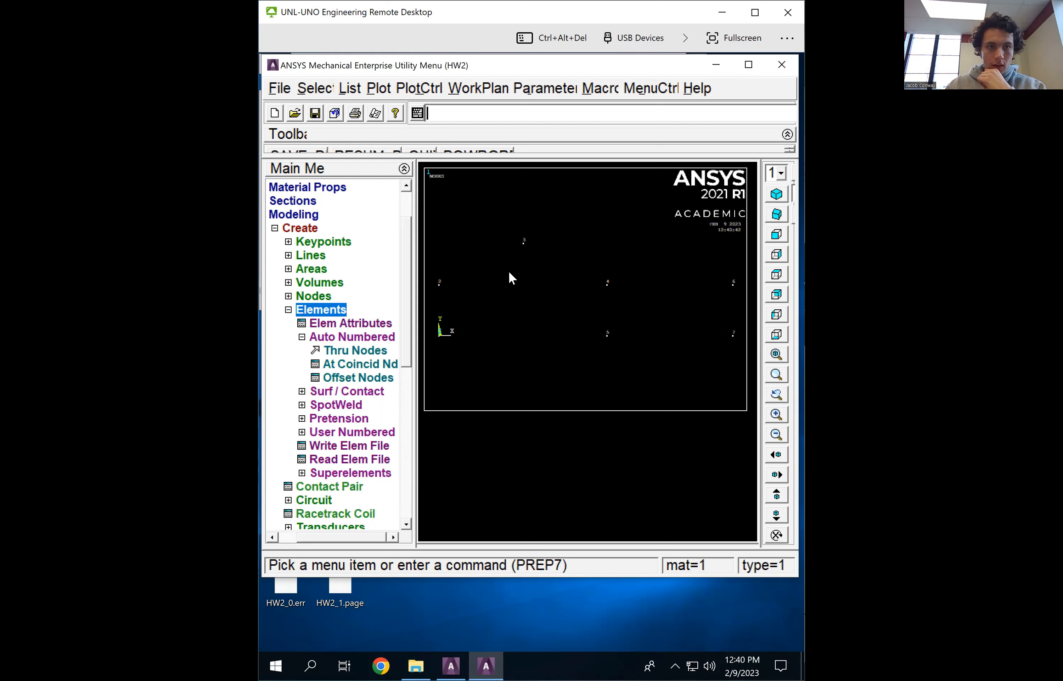
{"action": "left_click", "coordinate": [347, 91]}
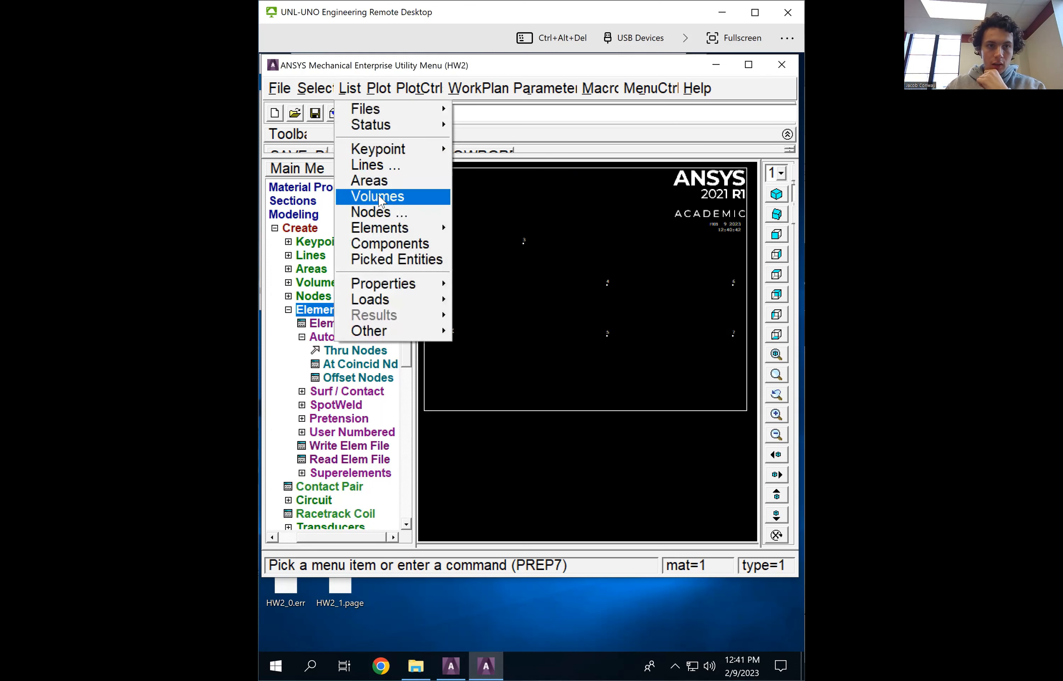
{"action": "mouse_move", "coordinate": [390, 232]}
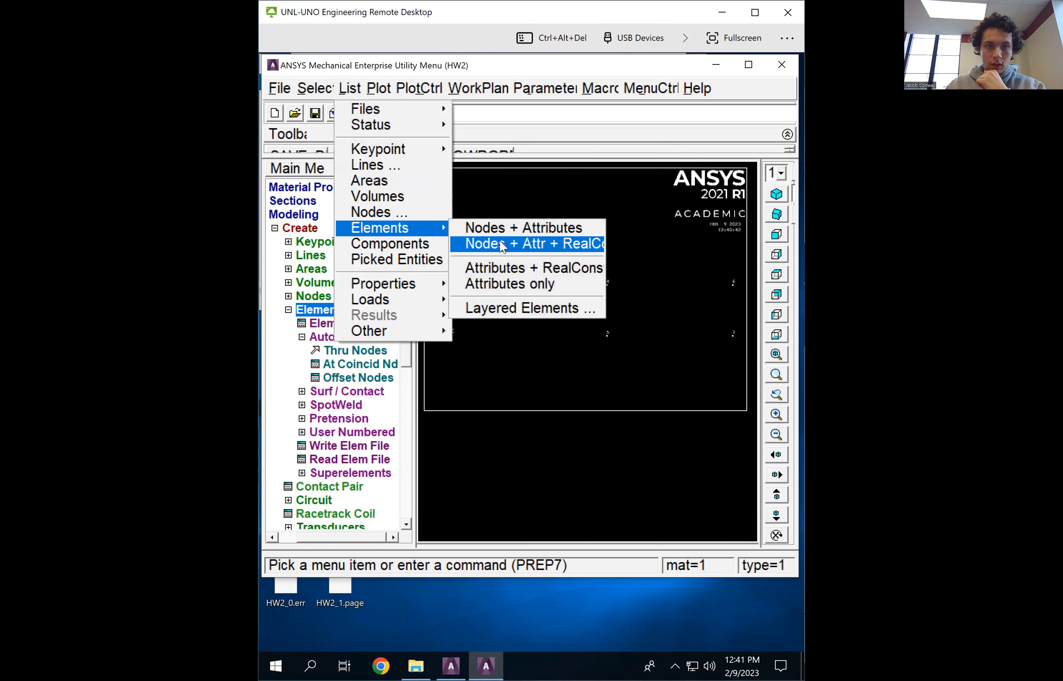
{"action": "left_click", "coordinate": [513, 229]}
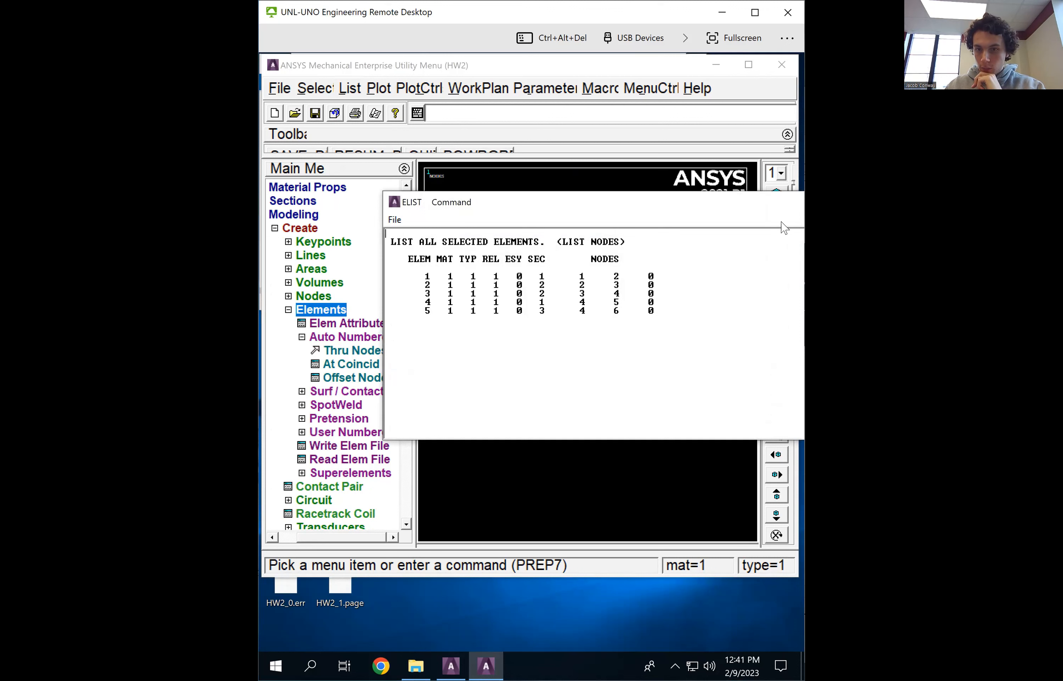
{"action": "left_click_drag", "start_coordinate": [729, 209], "coordinate": [613, 222]}
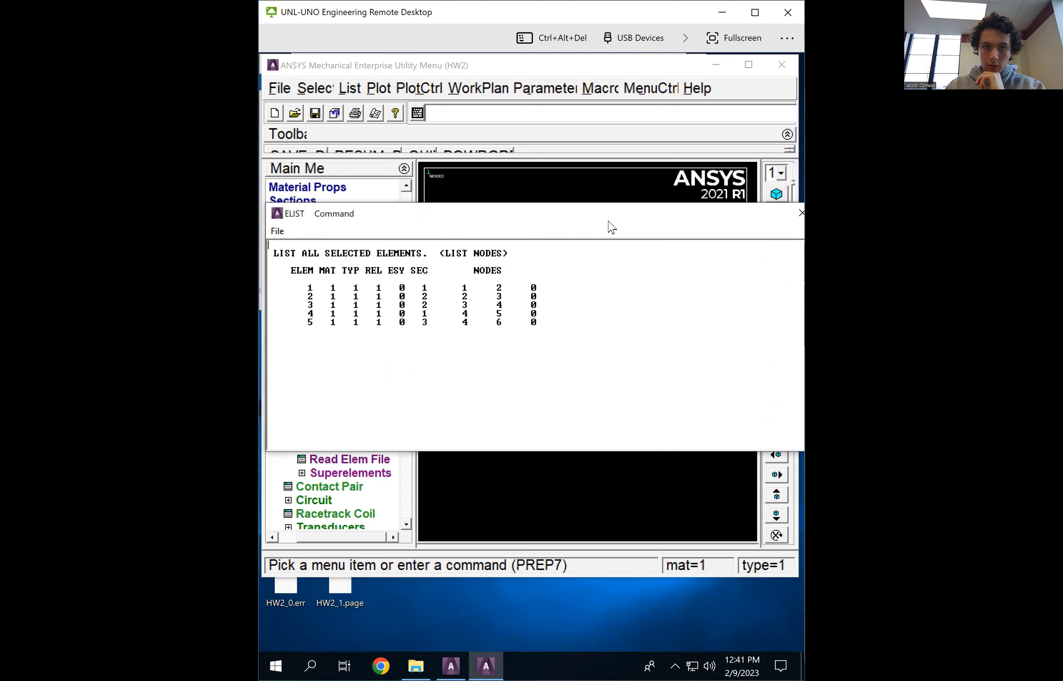
{"action": "left_click", "coordinate": [800, 214]}
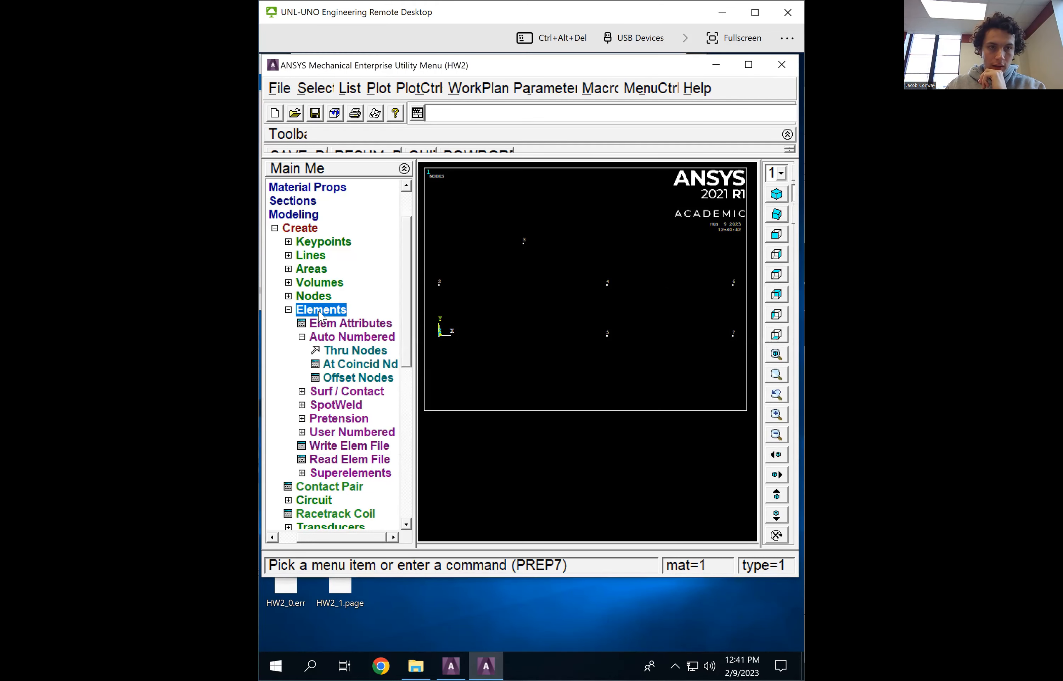
Change the section in the element attributes to 4 GC
{"action": "left_click", "coordinate": [346, 323]}
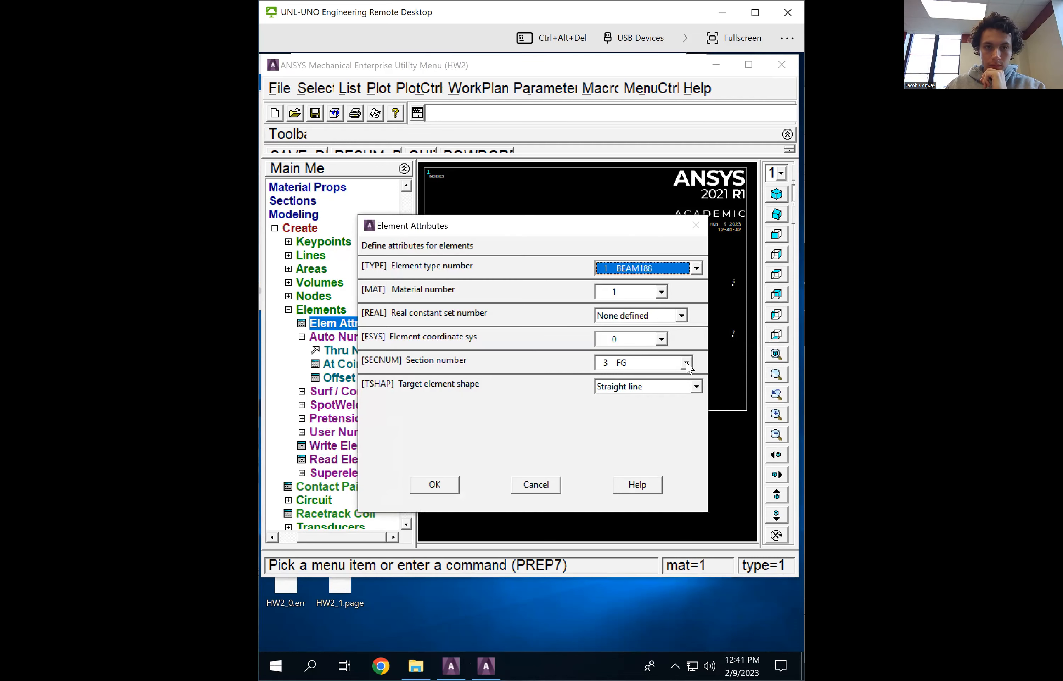
{"action": "left_click", "coordinate": [687, 364]}
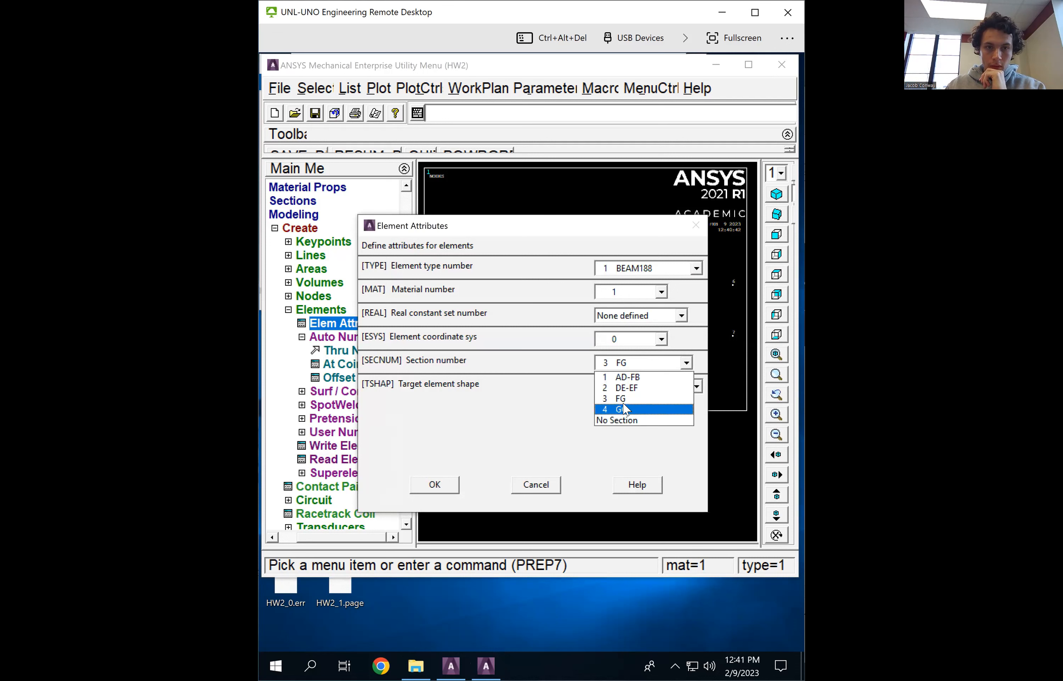
{"action": "left_click", "coordinate": [625, 409]}
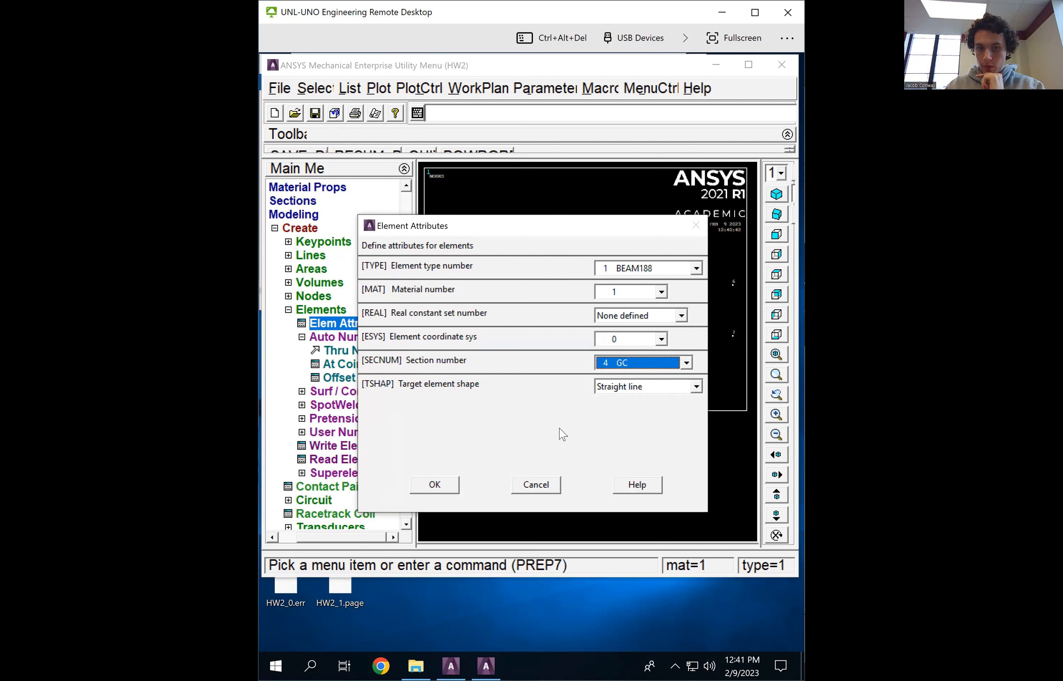
{"action": "left_click", "coordinate": [436, 485]}
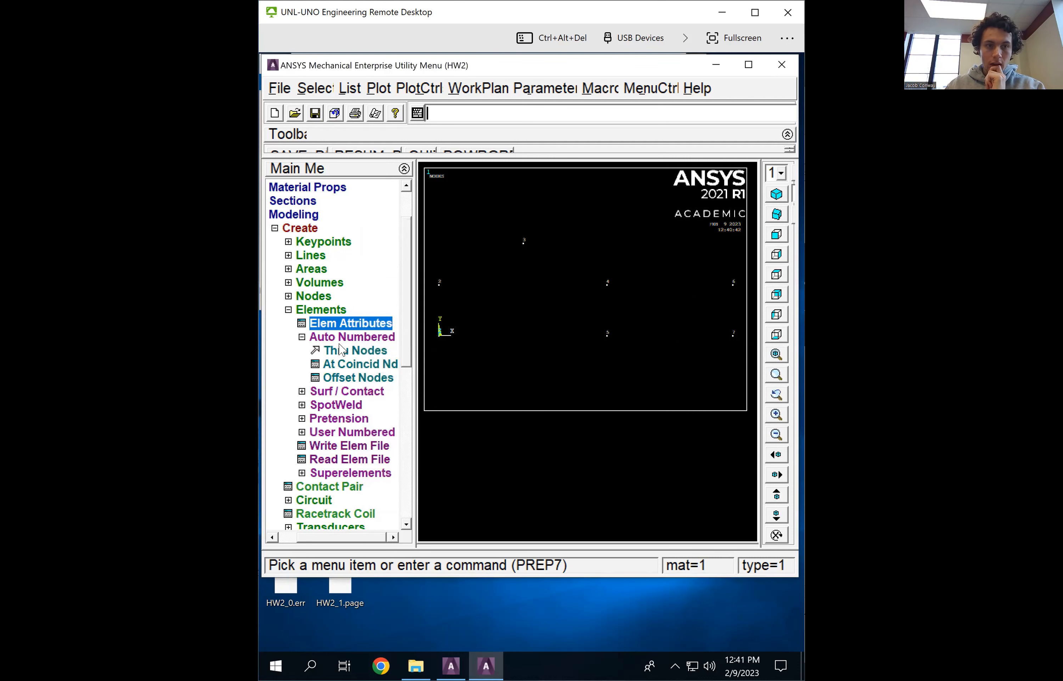
Create an auto-numbered element through nodes 6 and 7 for the last column
{"action": "left_click", "coordinate": [341, 352]}
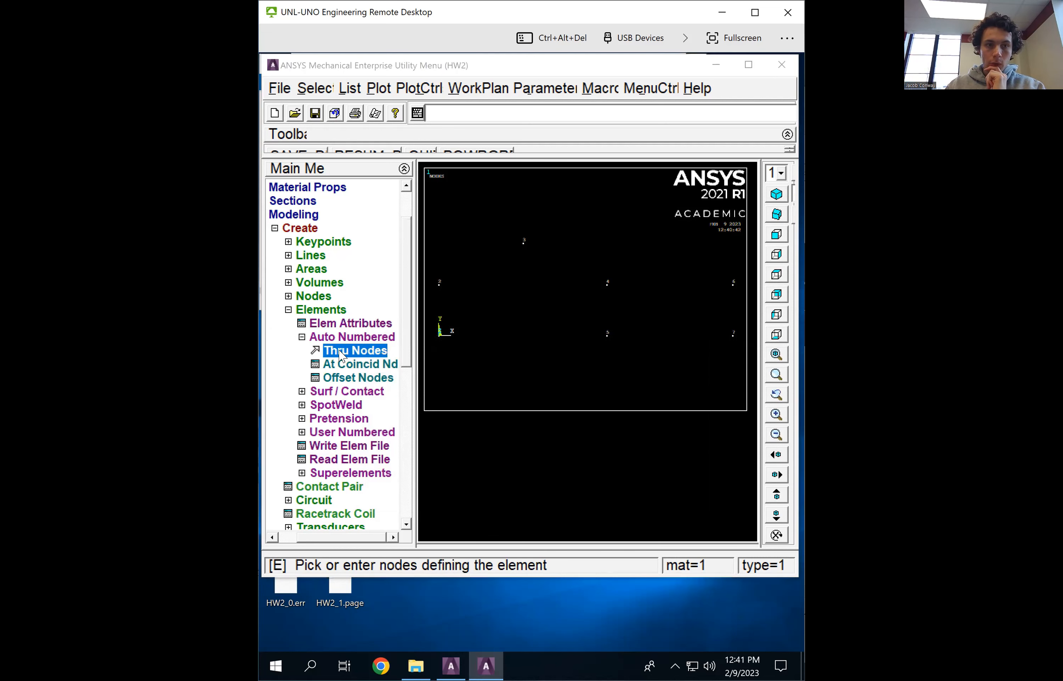
{"action": "left_click", "coordinate": [735, 281]}
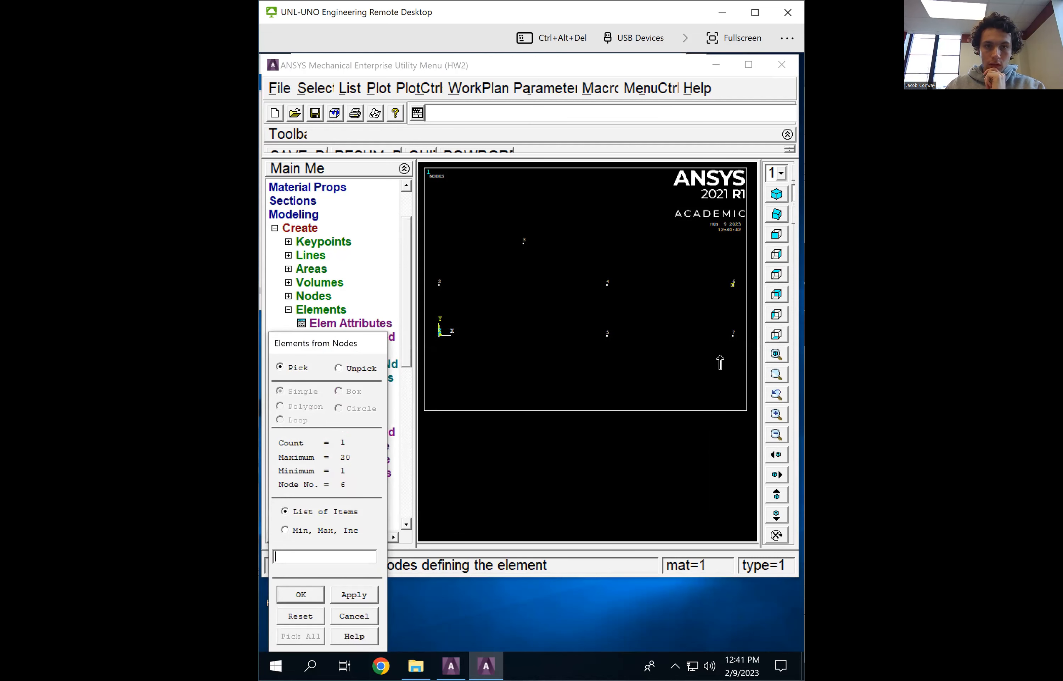
{"action": "left_click", "coordinate": [732, 334]}
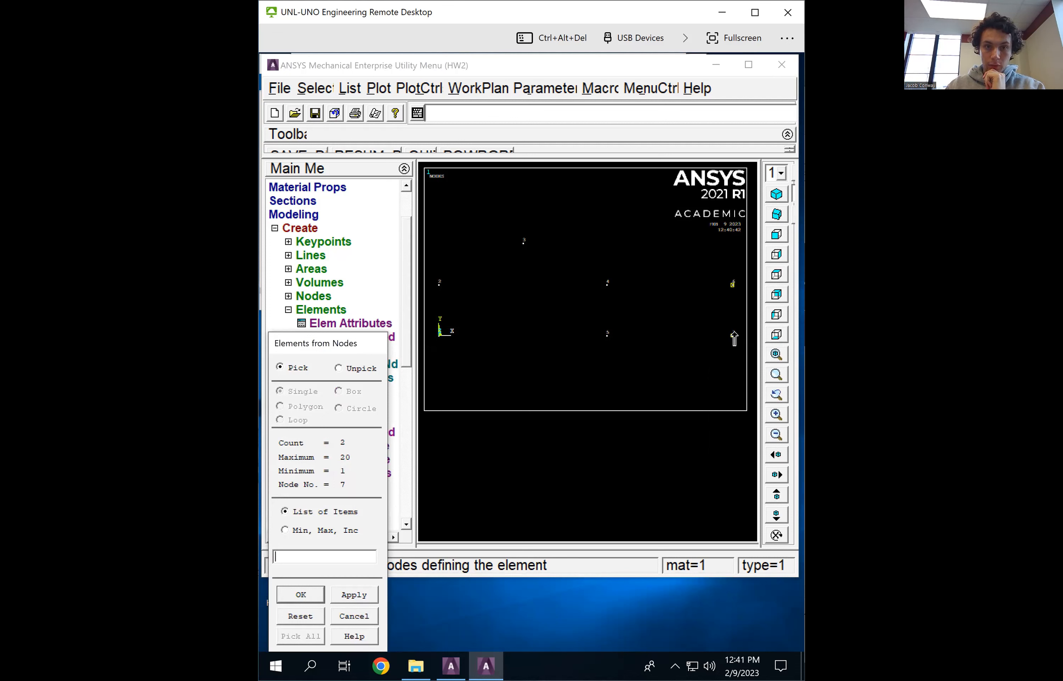
{"action": "left_click", "coordinate": [342, 596]}
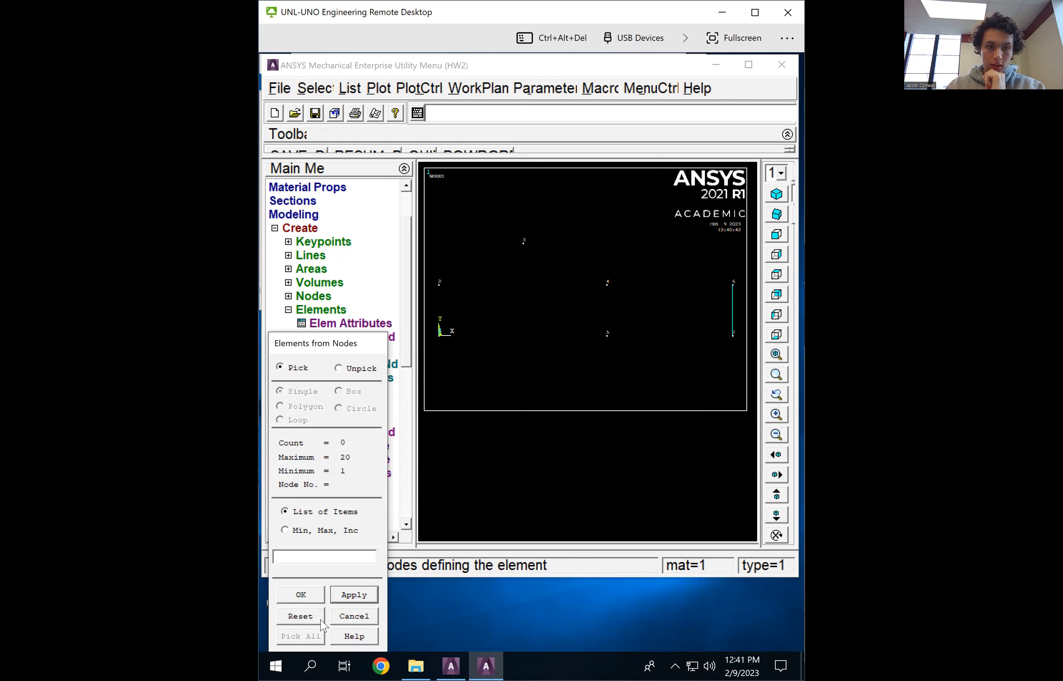
{"action": "left_click", "coordinate": [300, 594]}
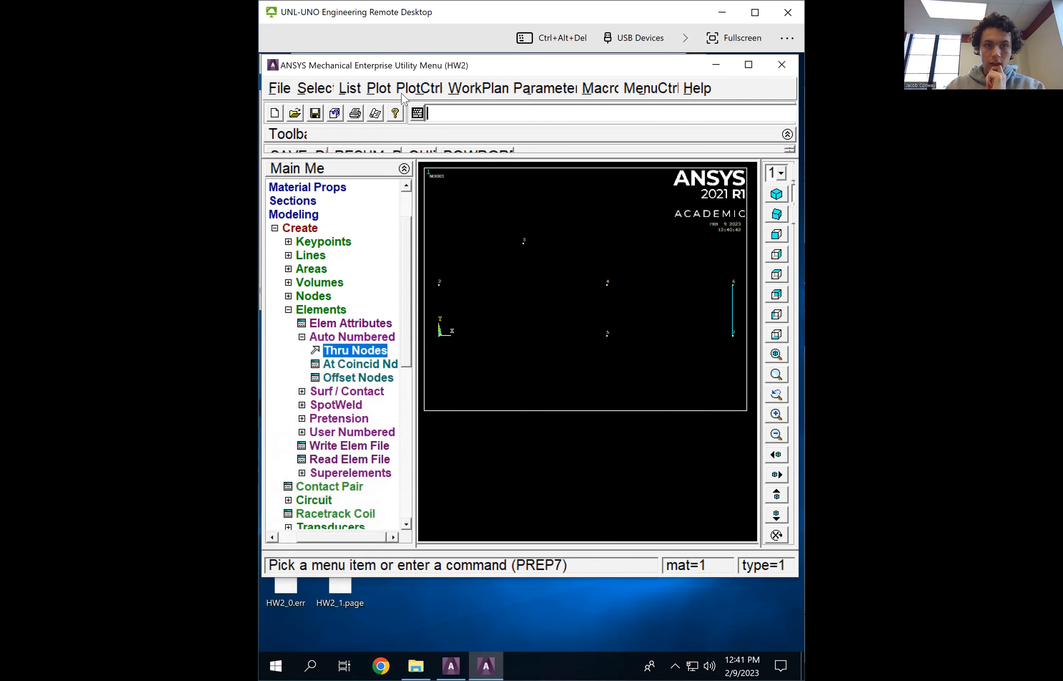
Plot the elements to display the complete frame
{"action": "left_click", "coordinate": [316, 91]}
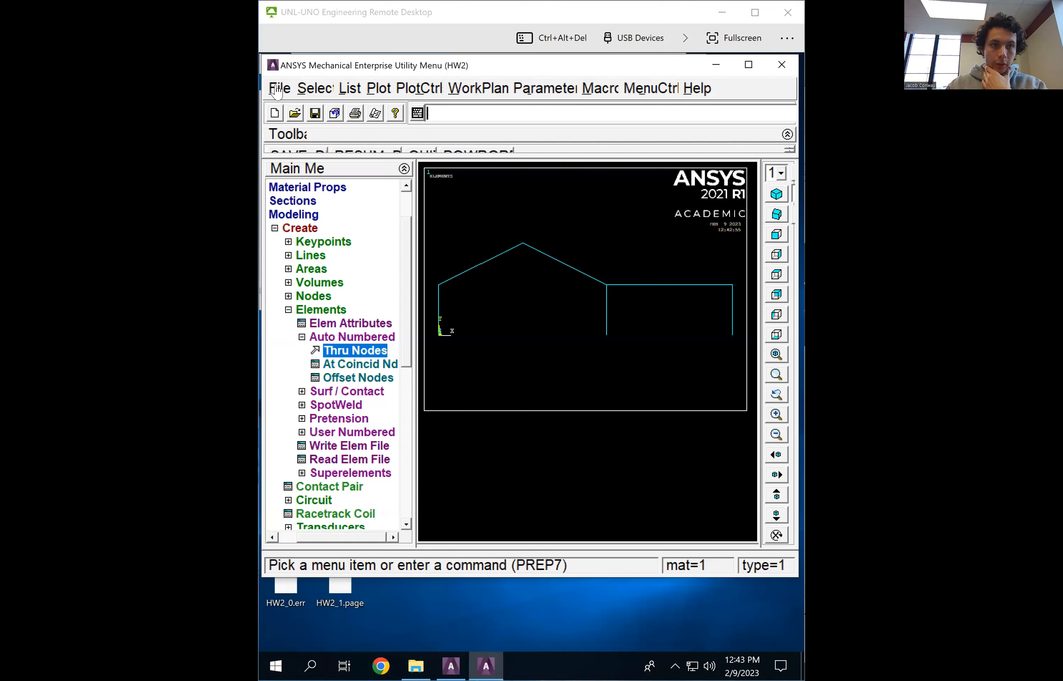
{"action": "left_click", "coordinate": [377, 89]}
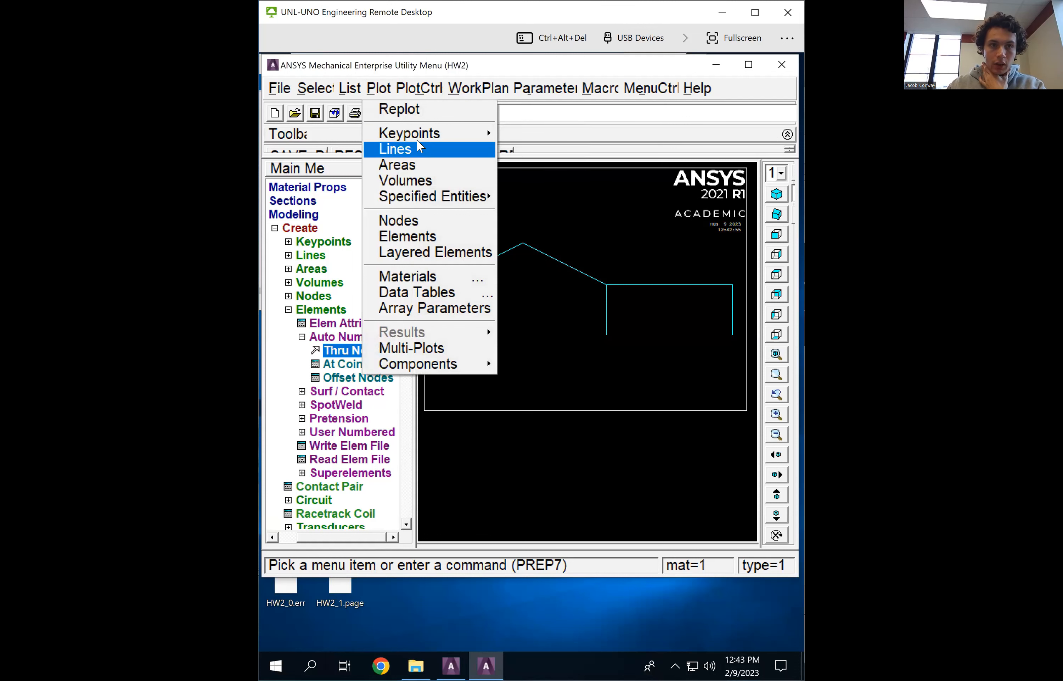
{"action": "left_click", "coordinate": [417, 237]}
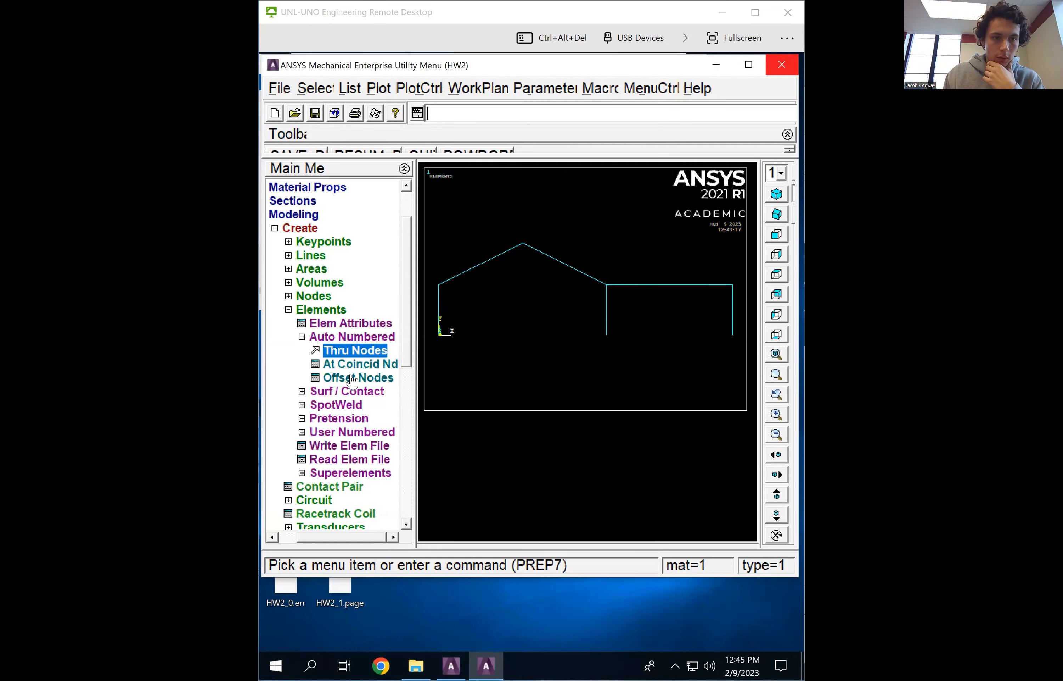
Start a structural displacement constraint on nodes and box-select all seven nodes of the frame
{"action": "left_click", "coordinate": [289, 310]}
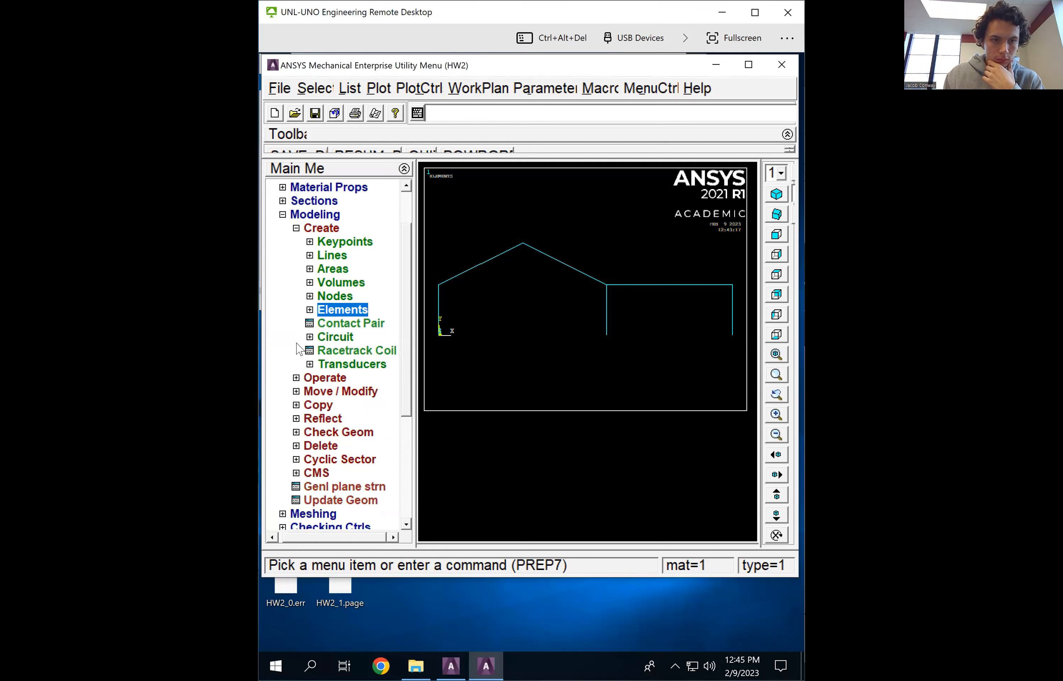
{"action": "left_click", "coordinate": [297, 228]}
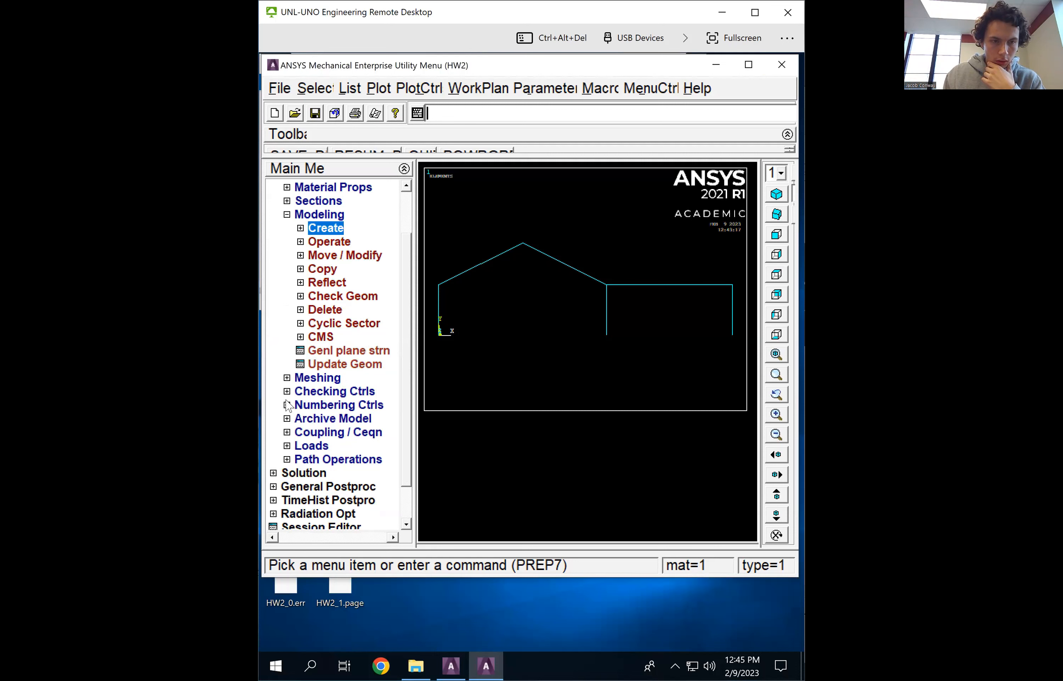
{"action": "left_click", "coordinate": [308, 445]}
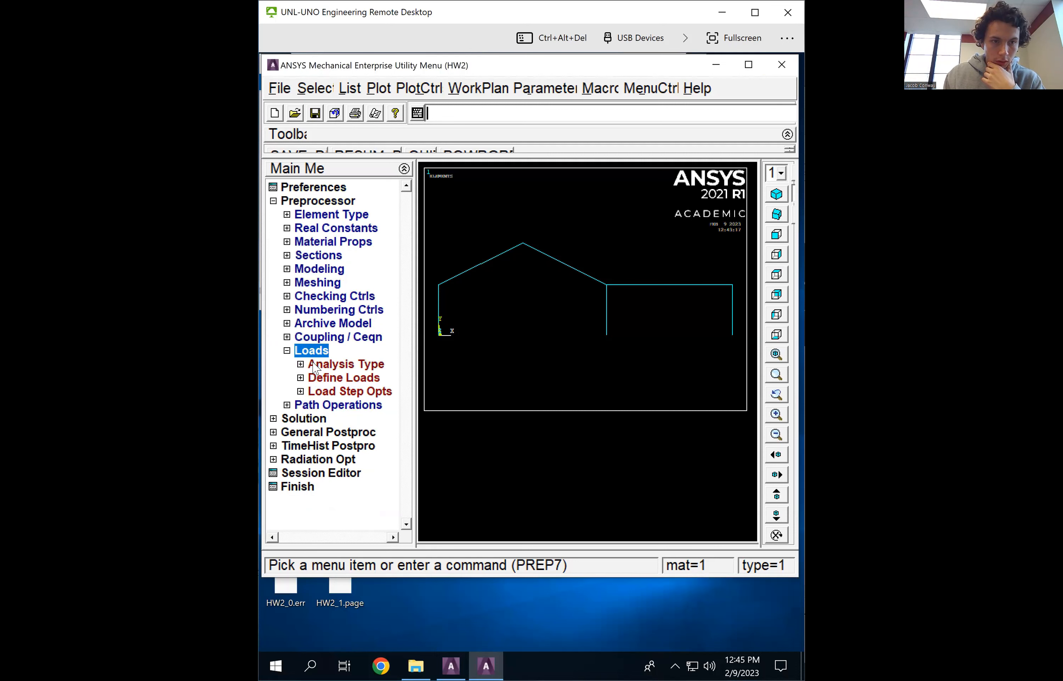
{"action": "left_click", "coordinate": [304, 378]}
{"action": "left_click", "coordinate": [315, 406]}
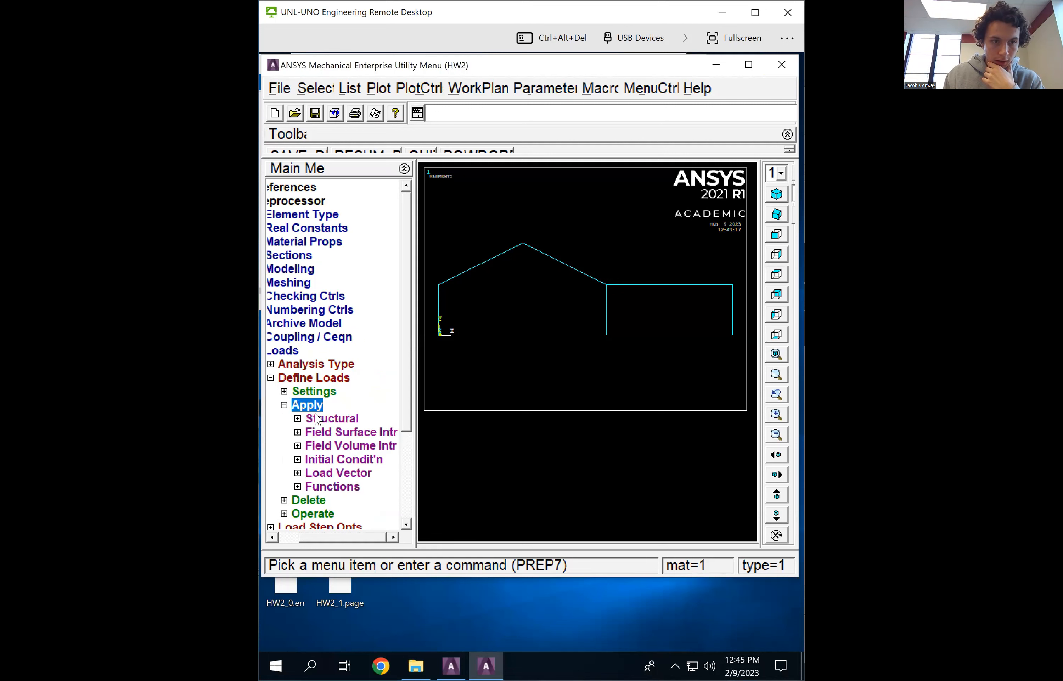
{"action": "left_click", "coordinate": [297, 419]}
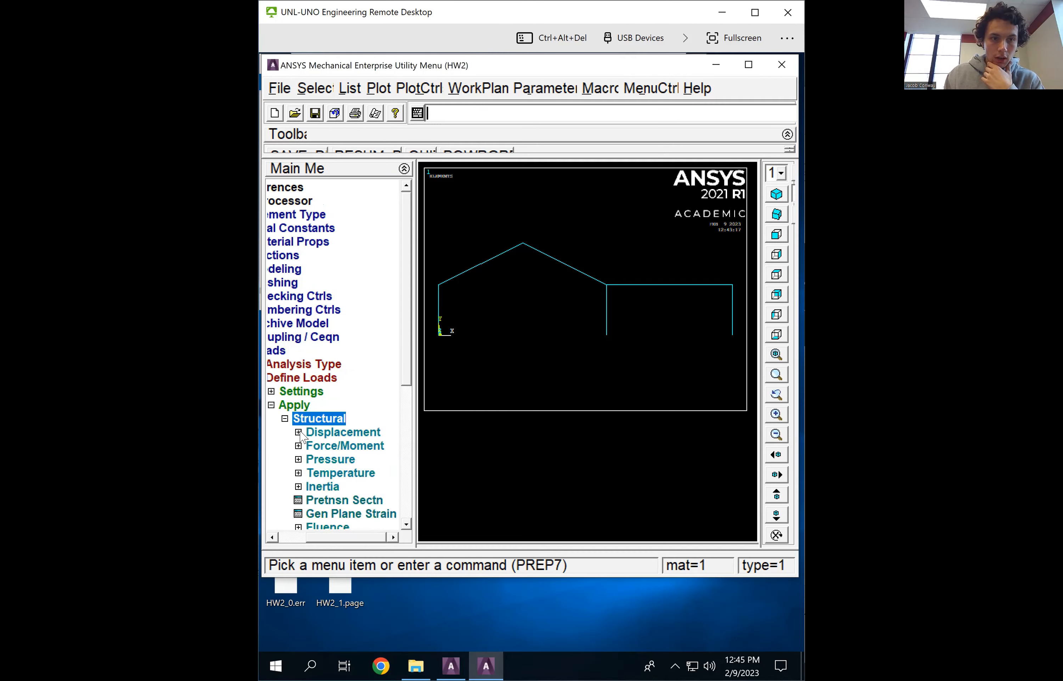
{"action": "left_click", "coordinate": [313, 433]}
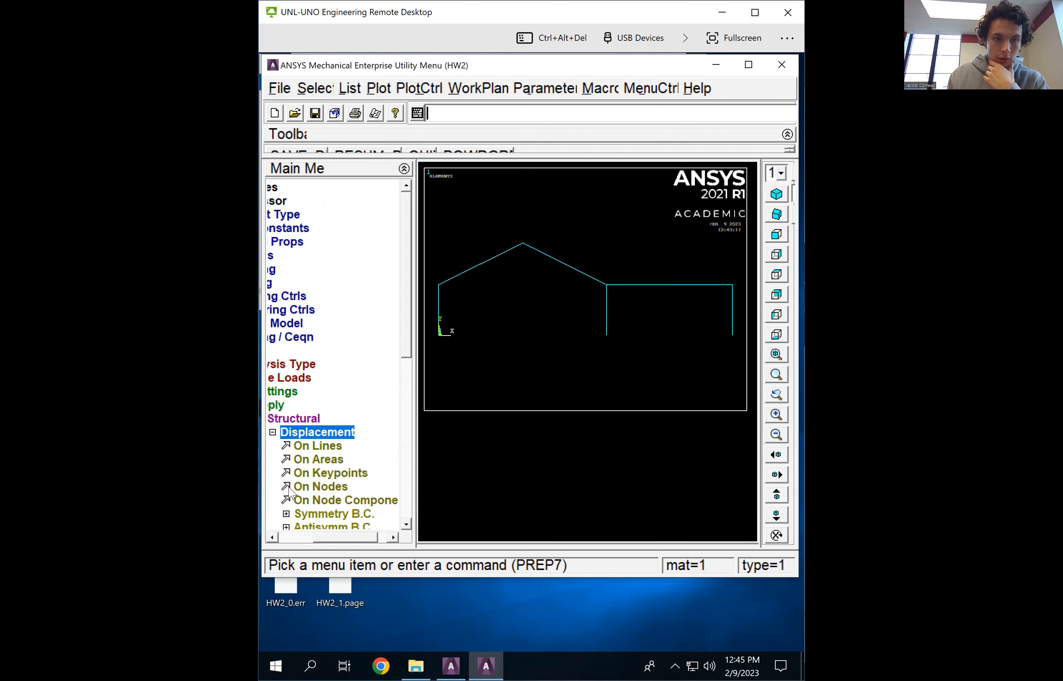
{"action": "left_click", "coordinate": [308, 486]}
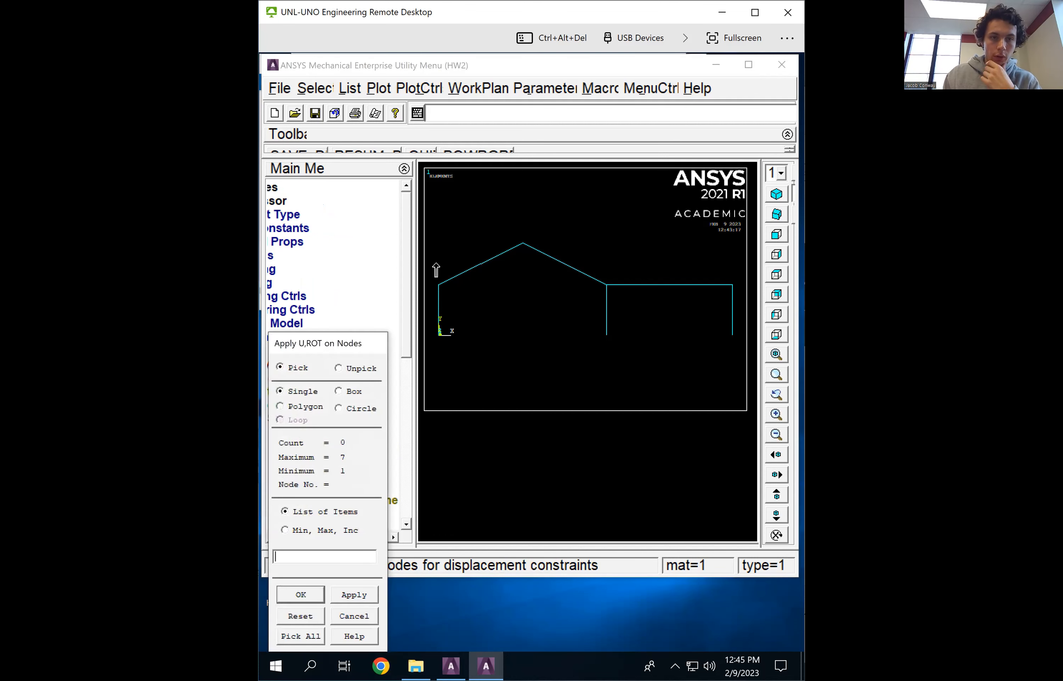
{"action": "left_click_drag", "start_coordinate": [434, 212], "coordinate": [495, 211]}
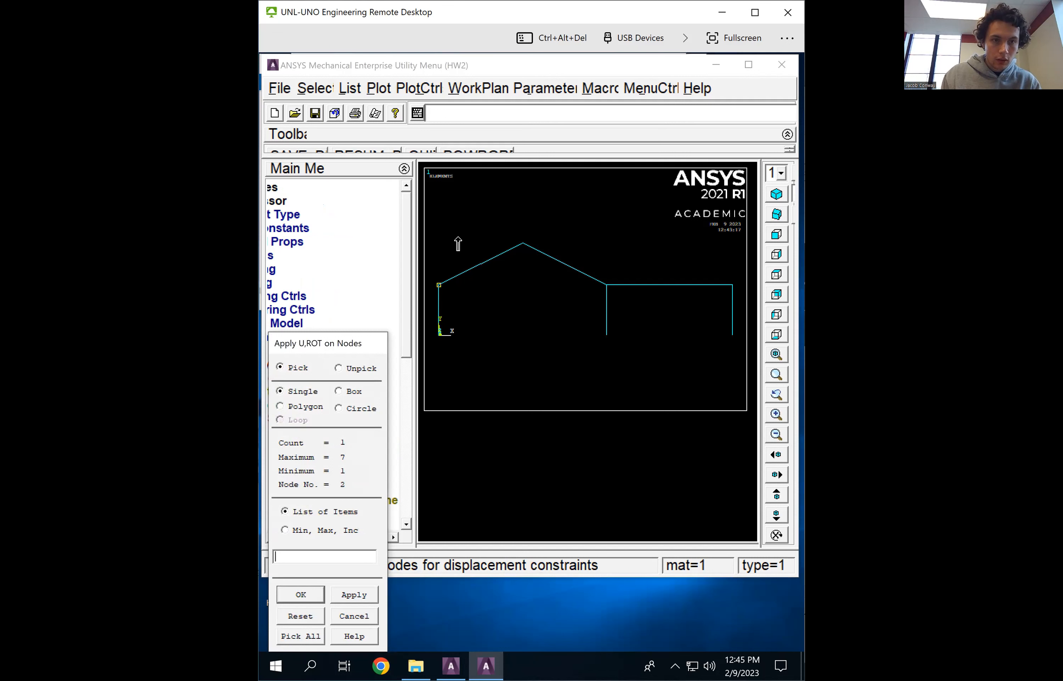
{"action": "left_click", "coordinate": [338, 391]}
{"action": "left_click_drag", "start_coordinate": [430, 211], "coordinate": [744, 392]}
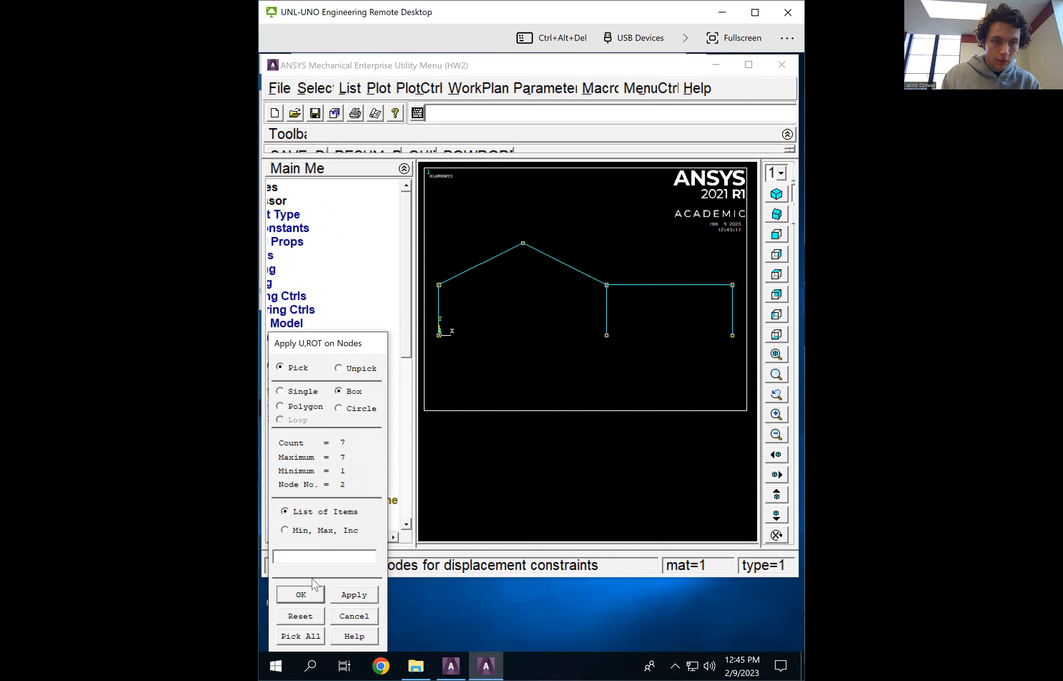
{"action": "left_click", "coordinate": [300, 595]}
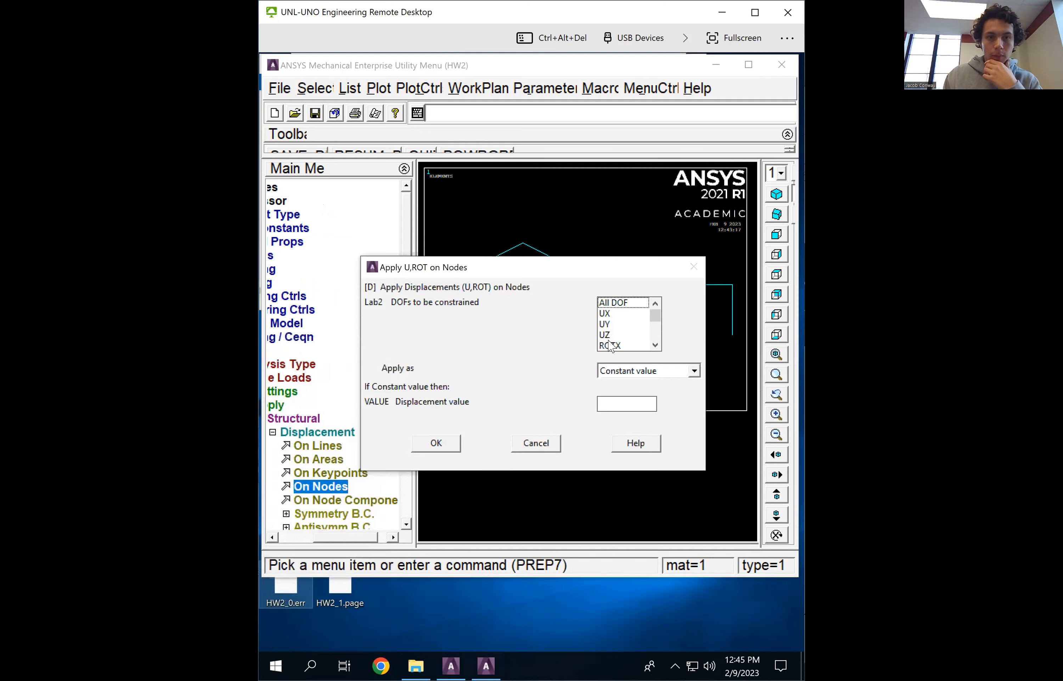
Constrain UZ, ROTX and ROTY on the selected frame nodes with a constant displacement value of 0
{"action": "left_click", "coordinate": [608, 335]}
{"action": "left_click", "coordinate": [610, 345]}
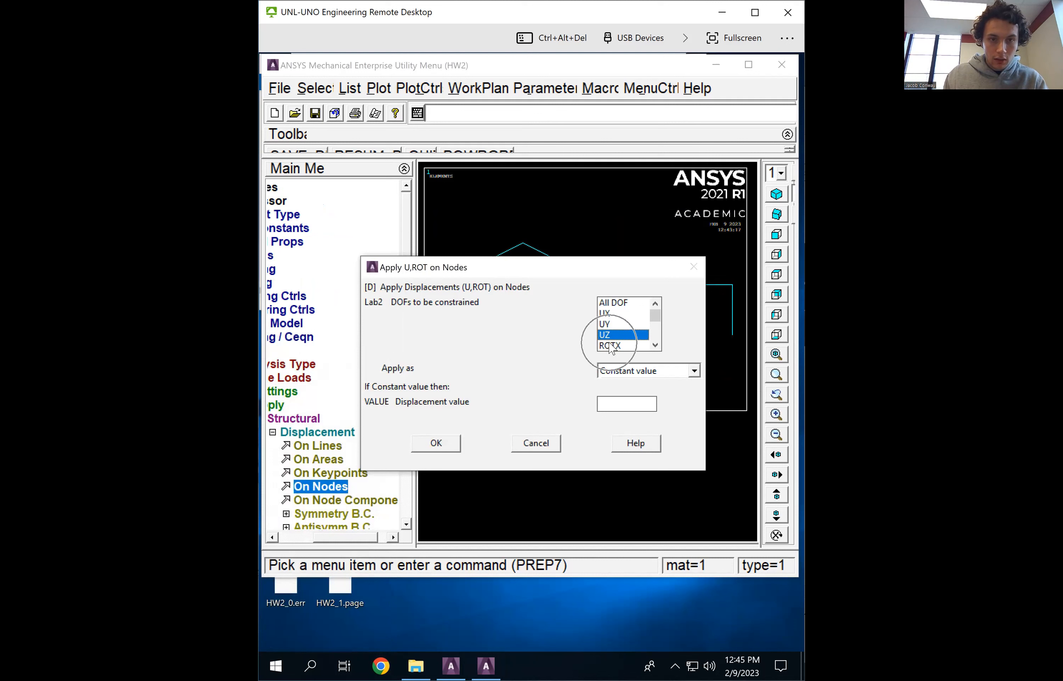
{"action": "left_click", "coordinate": [653, 325]}
{"action": "left_click", "coordinate": [628, 315]}
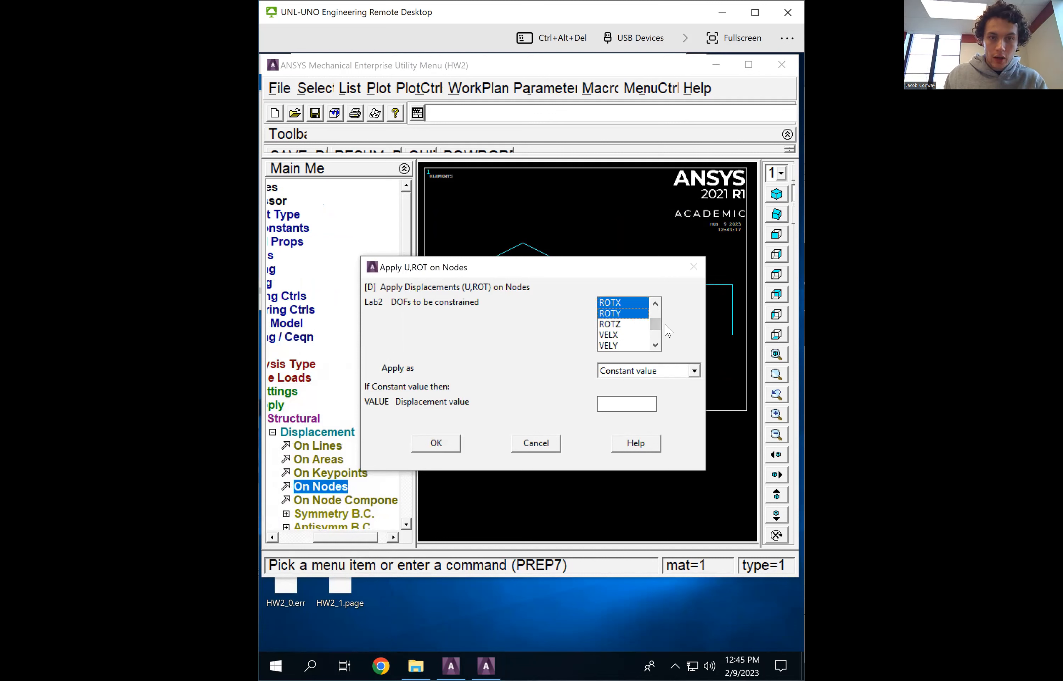
{"action": "scroll", "coordinate": [658, 325], "scroll_direction": "up", "scroll_amount": 1}
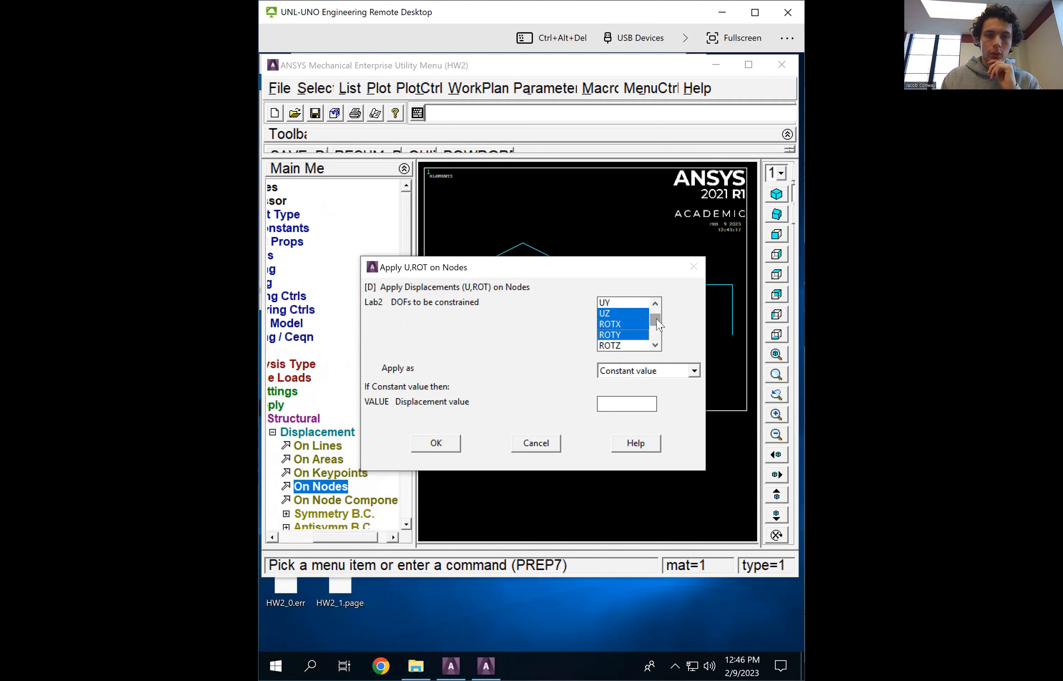
{"action": "mouse_move", "coordinate": [659, 324]}
{"action": "left_mouse_down"}
{"action": "mouse_move", "coordinate": [660, 305]}
{"action": "mouse_move", "coordinate": [661, 325]}
{"action": "left_mouse_up"}
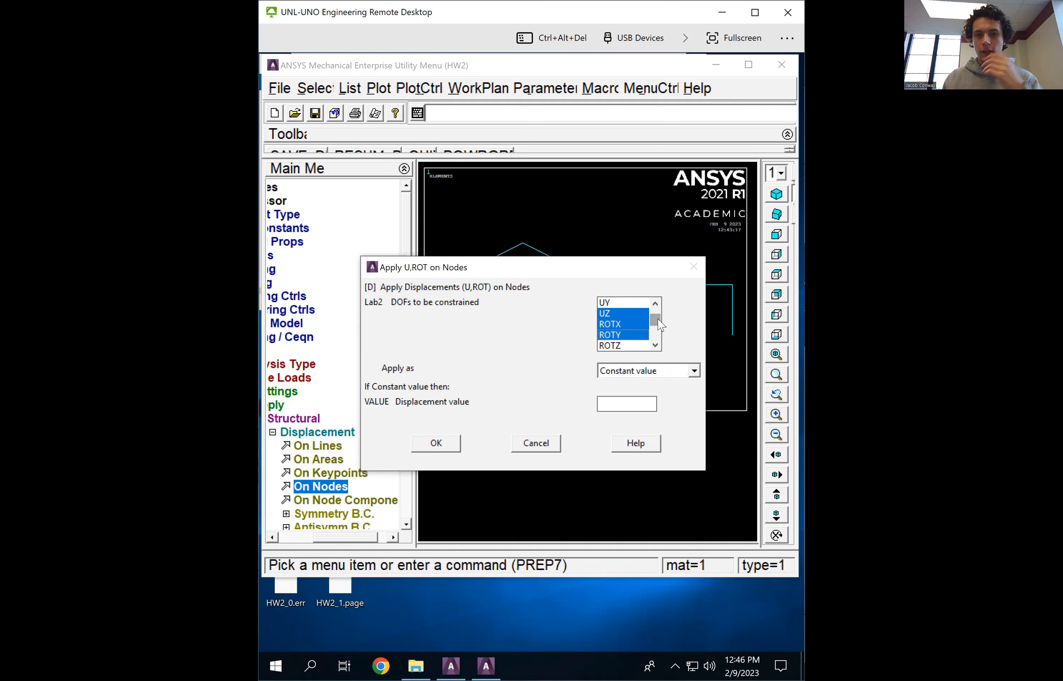
{"action": "mouse_move", "coordinate": [657, 318]}
{"action": "left_mouse_down"}
{"action": "mouse_move", "coordinate": [661, 308]}
{"action": "mouse_move", "coordinate": [663, 332]}
{"action": "left_mouse_up"}
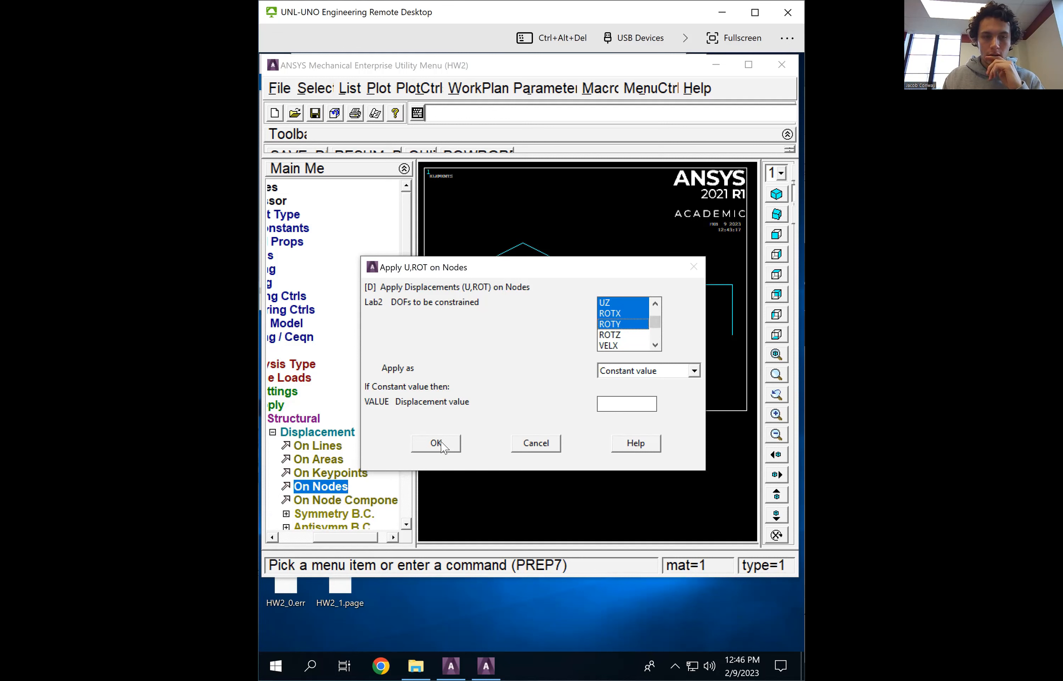
{"action": "left_click", "coordinate": [631, 402]}
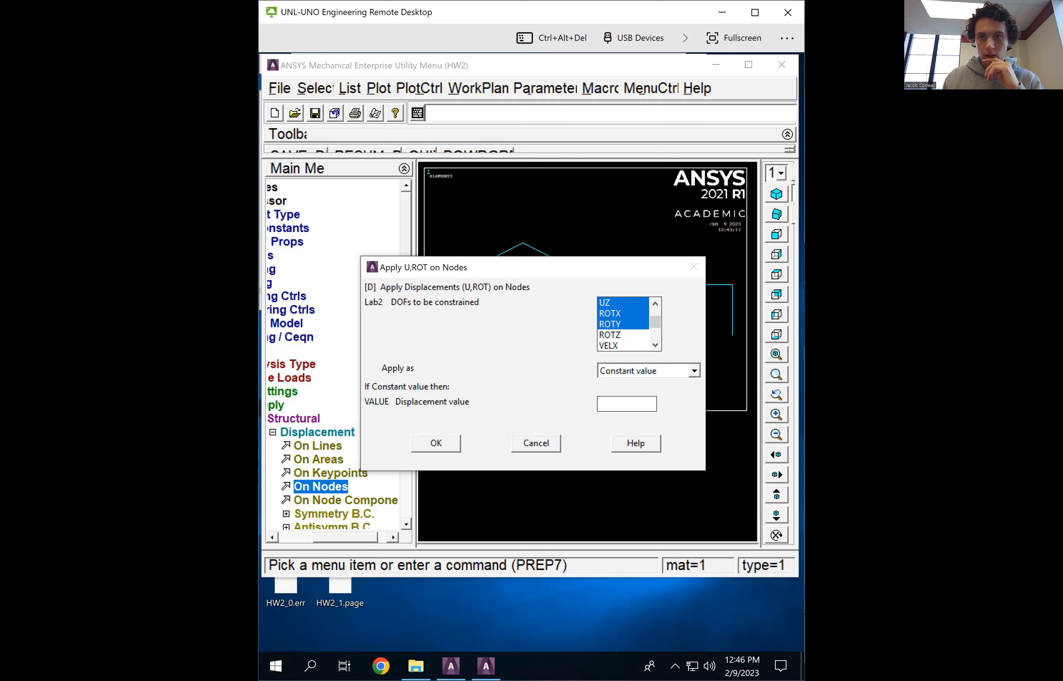
{"action": "type", "text": "0"}
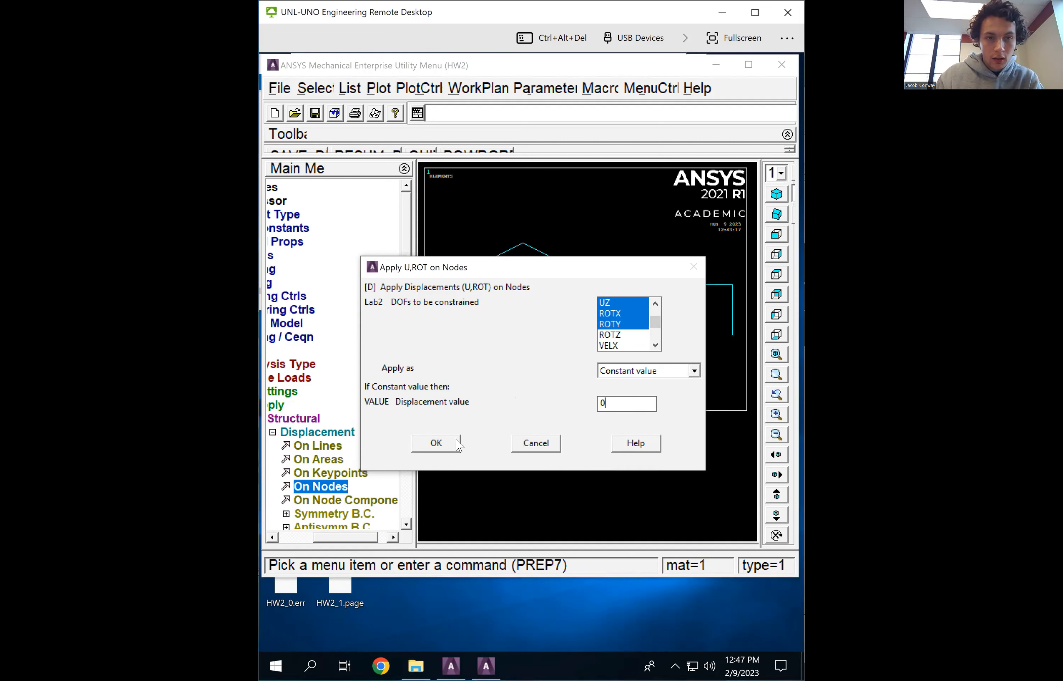
{"action": "left_click", "coordinate": [437, 444]}
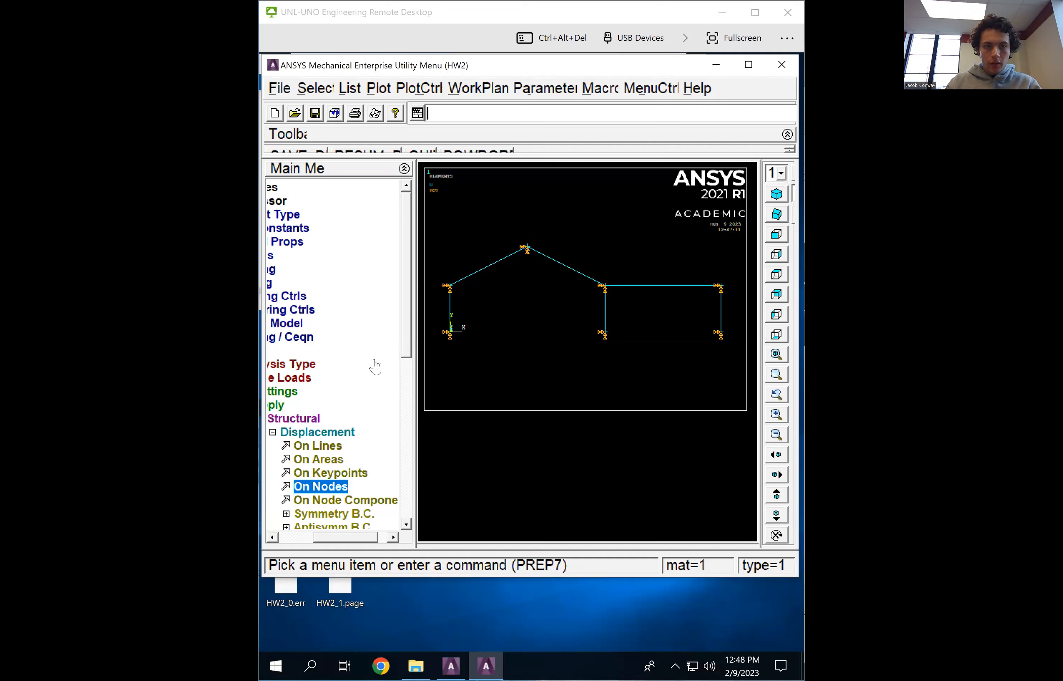
Start another displacement constraint on nodes and box-select the three base nodes of the columns
{"action": "left_click", "coordinate": [315, 488]}
{"action": "left_click", "coordinate": [315, 486]}
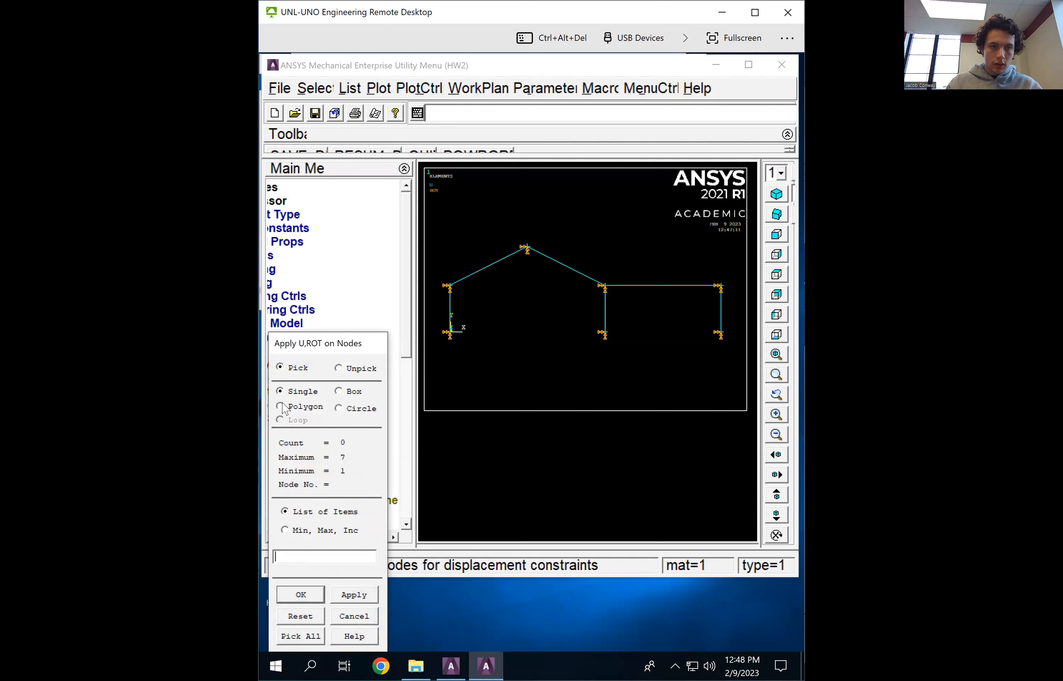
{"action": "left_click", "coordinate": [340, 391]}
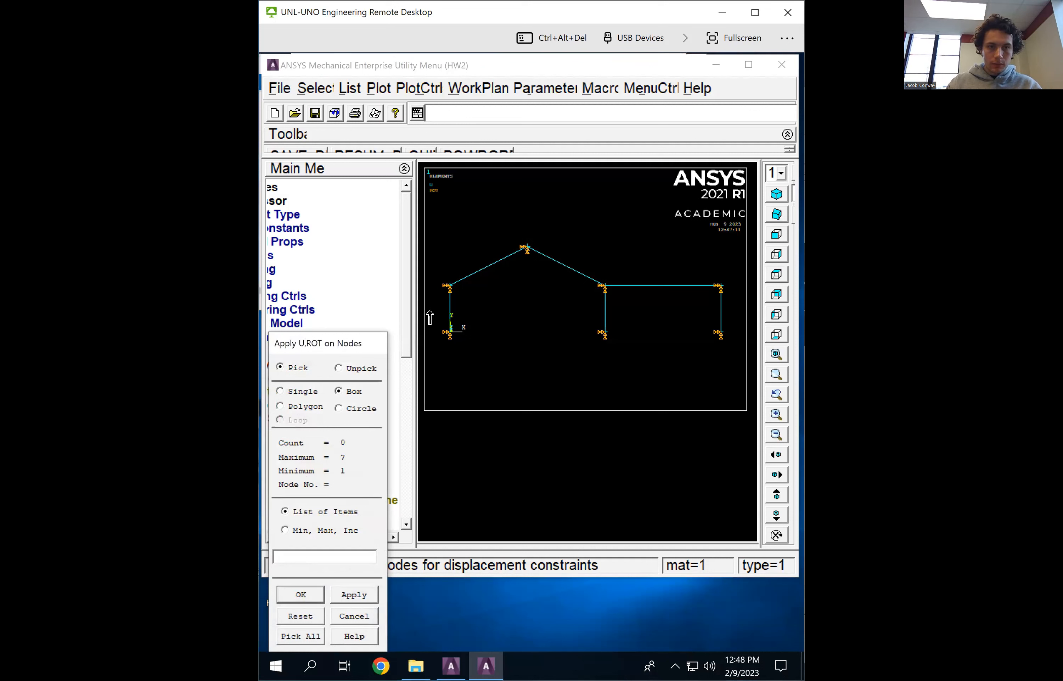
{"action": "left_click_drag", "start_coordinate": [430, 311], "coordinate": [740, 369]}
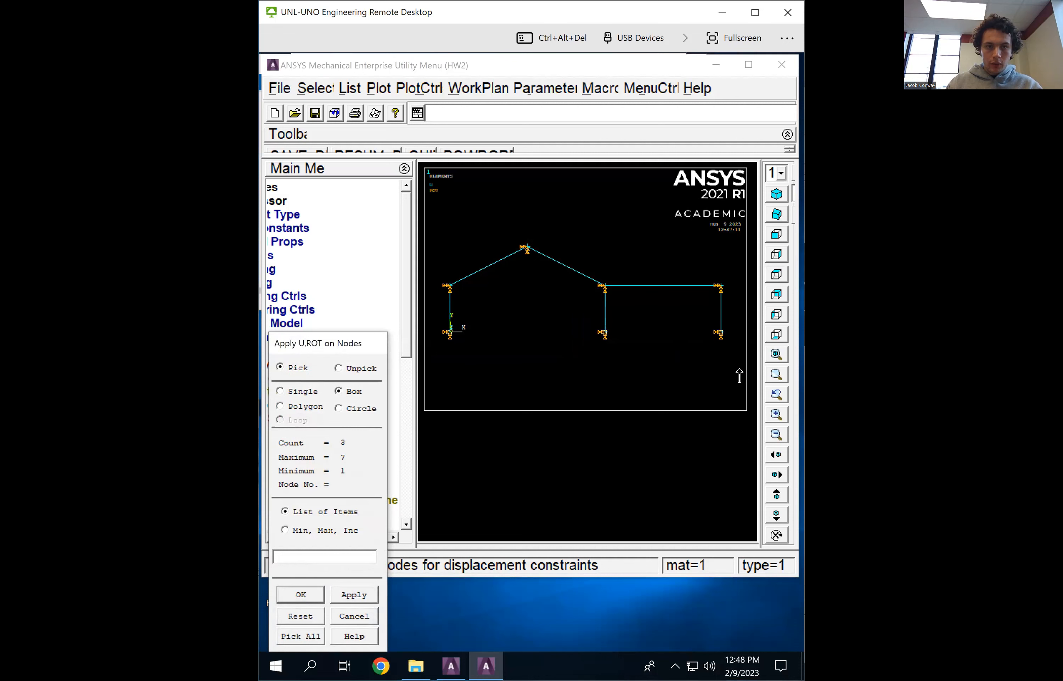
{"action": "left_click", "coordinate": [302, 594]}
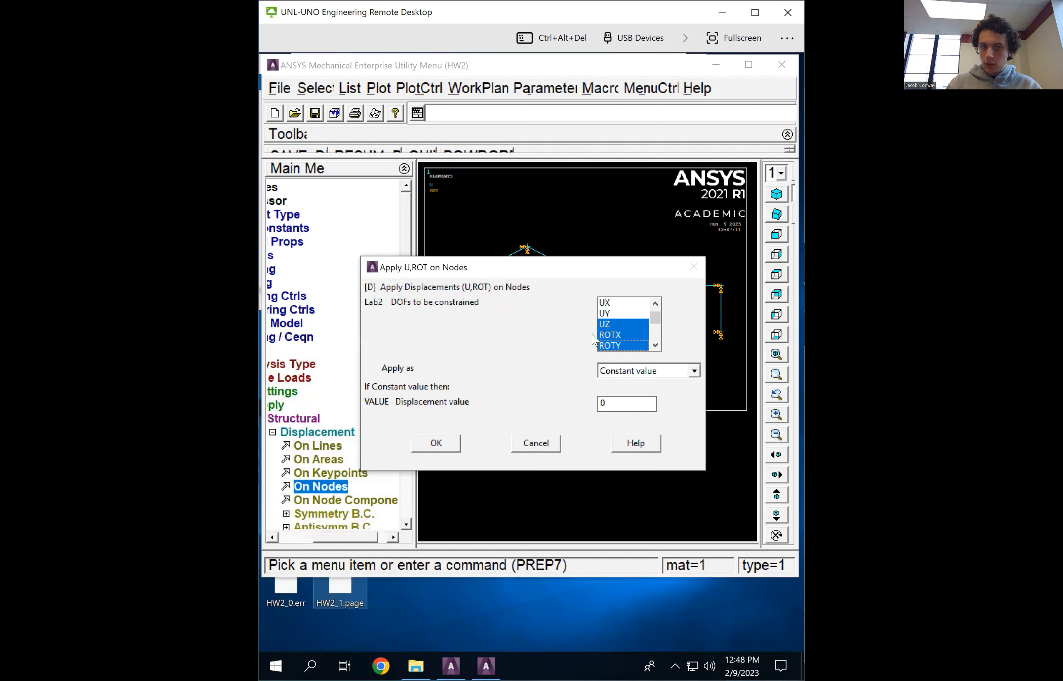
Add UX, UY and ROTZ to the constrained degrees of freedom and apply the value 0 at the three column bases
{"action": "left_click", "coordinate": [606, 303]}
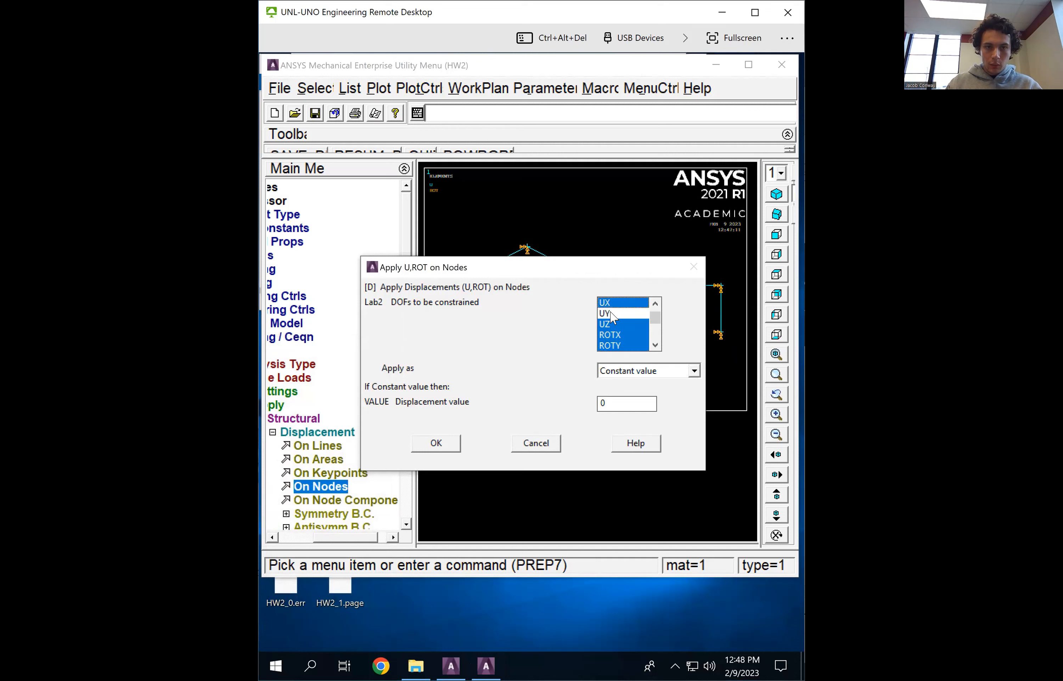
{"action": "left_click", "coordinate": [612, 313]}
{"action": "scroll", "coordinate": [659, 317], "scroll_direction": "down", "scroll_amount": 1}
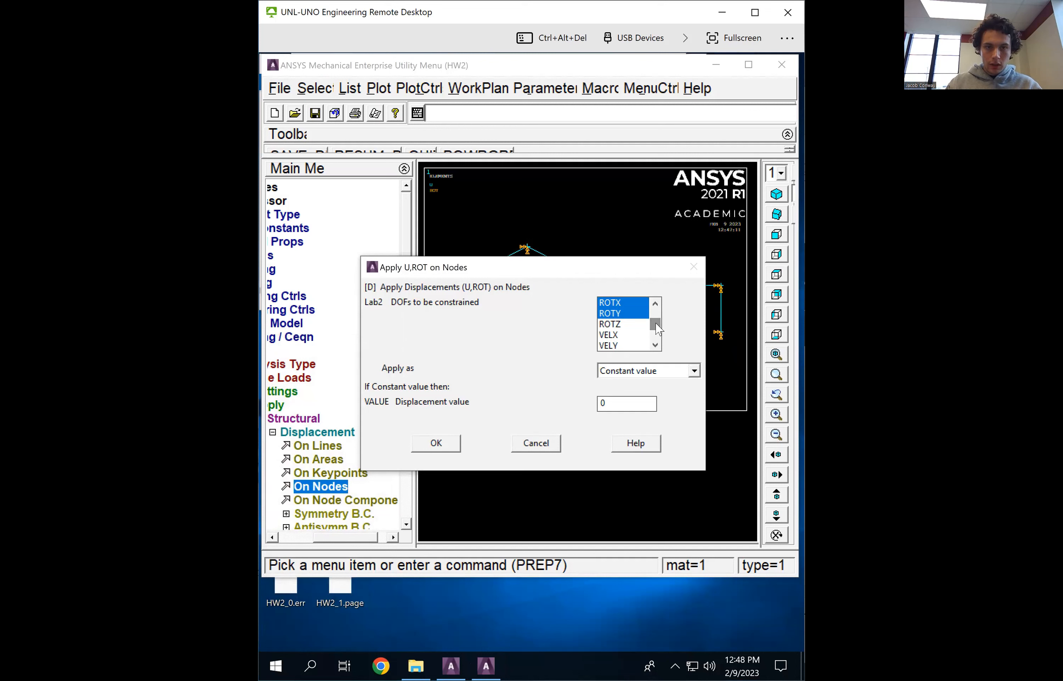
{"action": "mouse_move", "coordinate": [656, 325]}
{"action": "left_mouse_down"}
{"action": "mouse_move", "coordinate": [660, 284]}
{"action": "mouse_move", "coordinate": [656, 323]}
{"action": "left_mouse_up"}
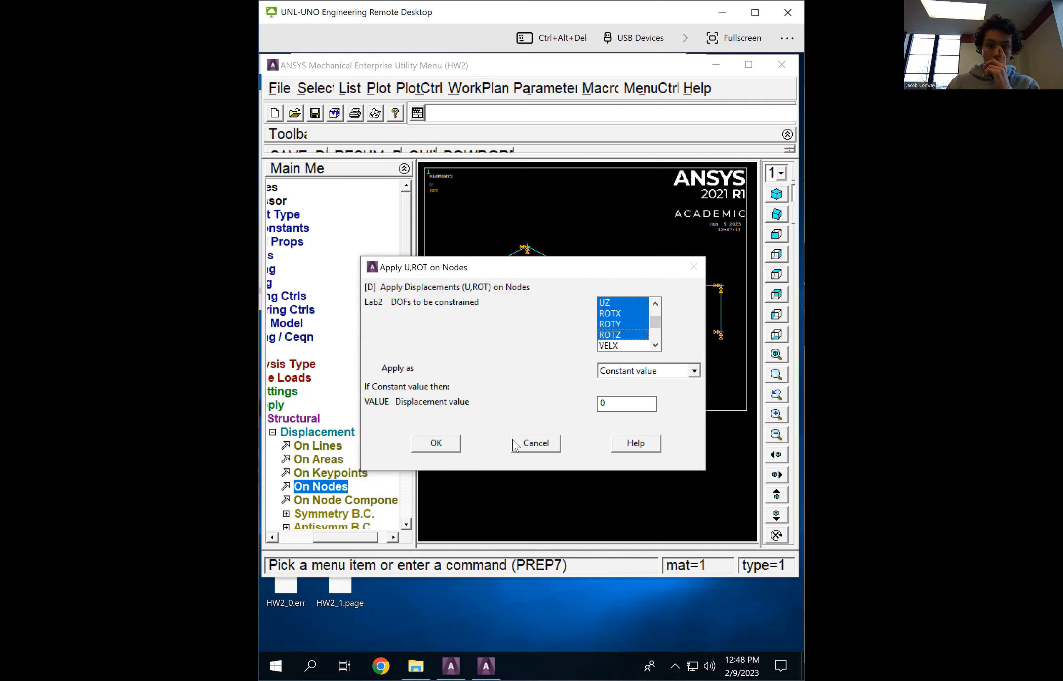
{"action": "left_click", "coordinate": [441, 445]}
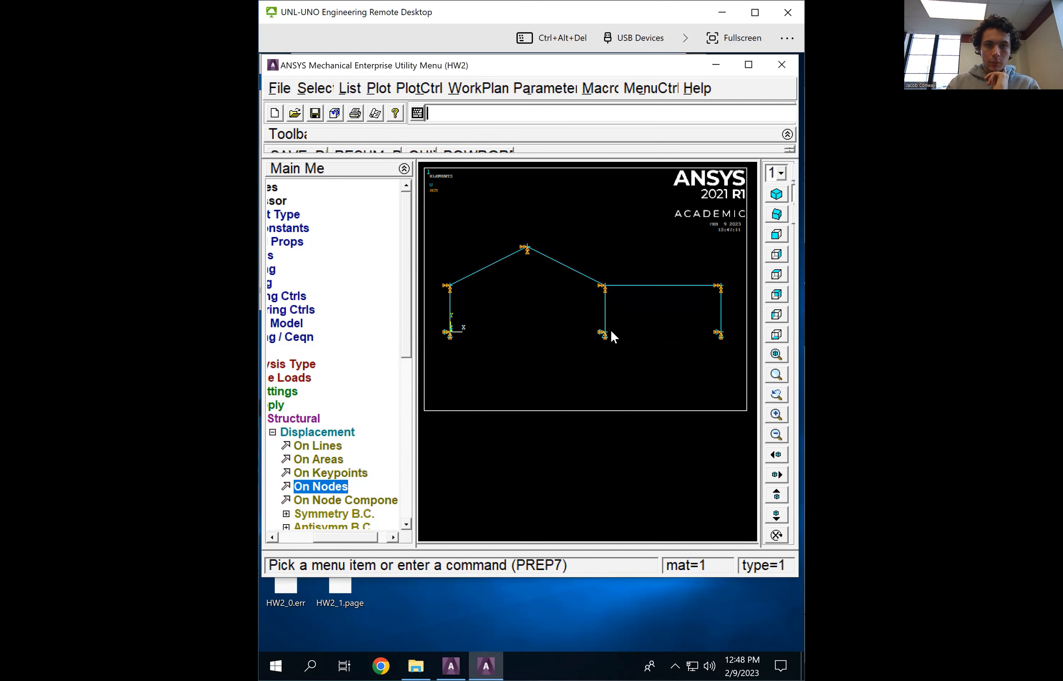
{"action": "scroll", "coordinate": [609, 330], "scroll_direction": "up", "scroll_amount": 2}
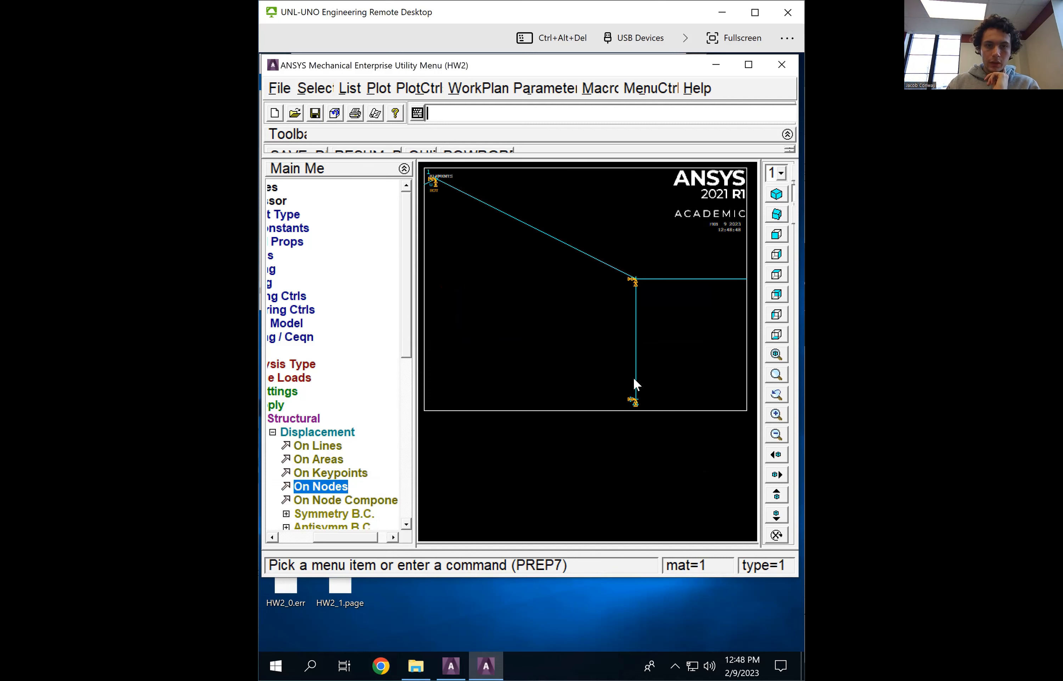
{"action": "scroll", "coordinate": [630, 373], "scroll_direction": "down", "scroll_amount": 2}
{"action": "scroll", "coordinate": [634, 380], "scroll_direction": "down", "scroll_amount": 2}
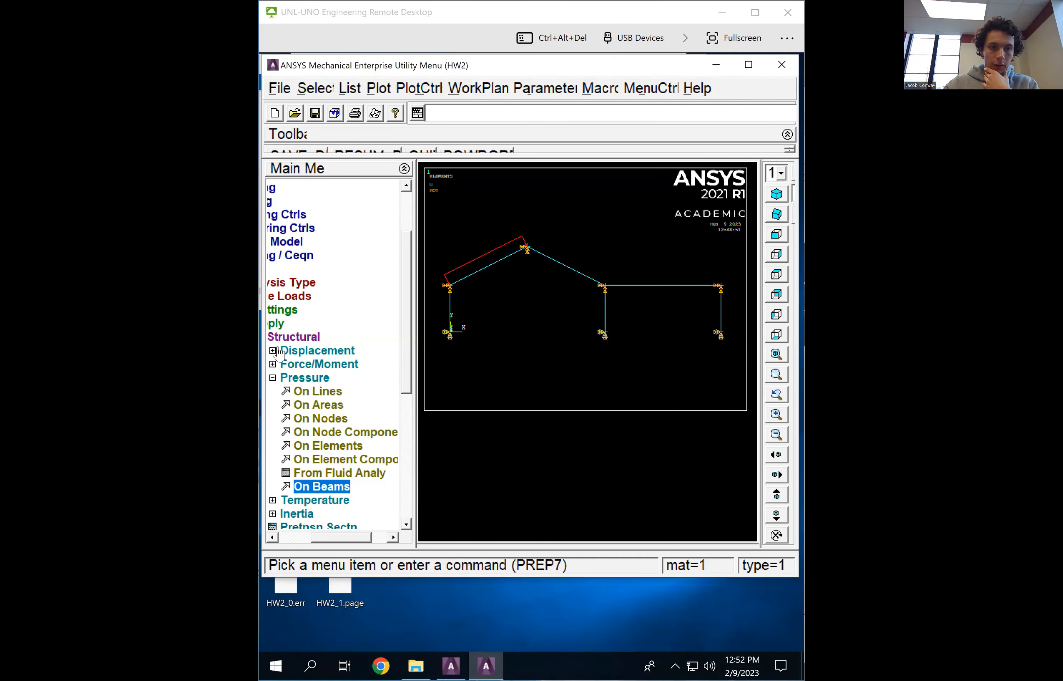
Apply a uniform beam pressure of 0.08 with load key 2 to the left sloped roof beam
{"action": "left_click", "coordinate": [273, 378]}
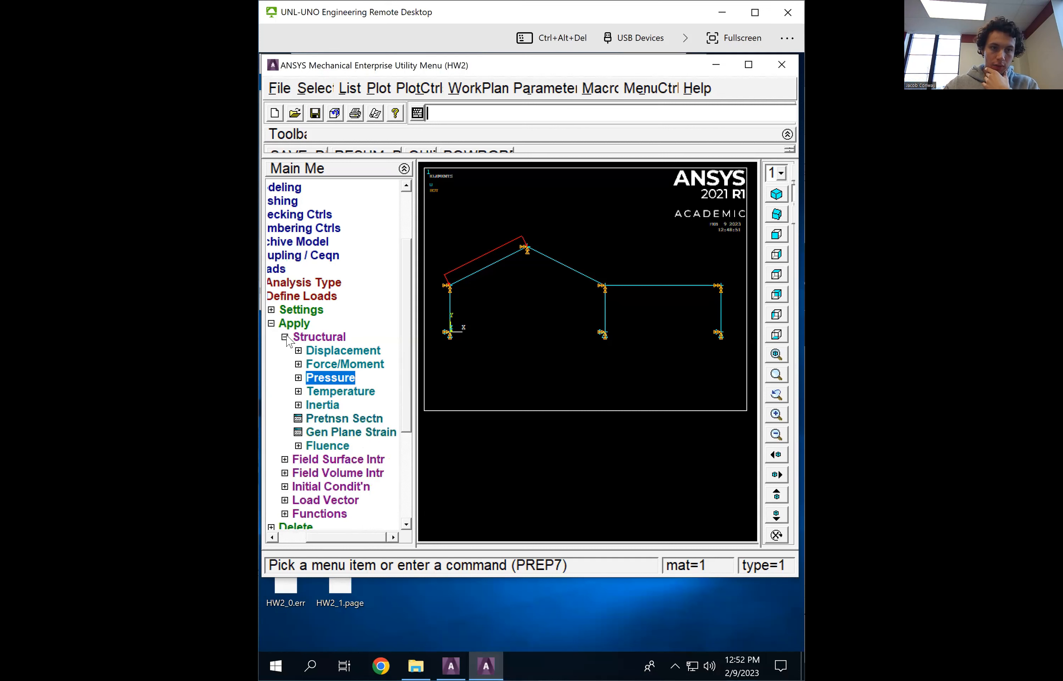
{"action": "left_click", "coordinate": [298, 378]}
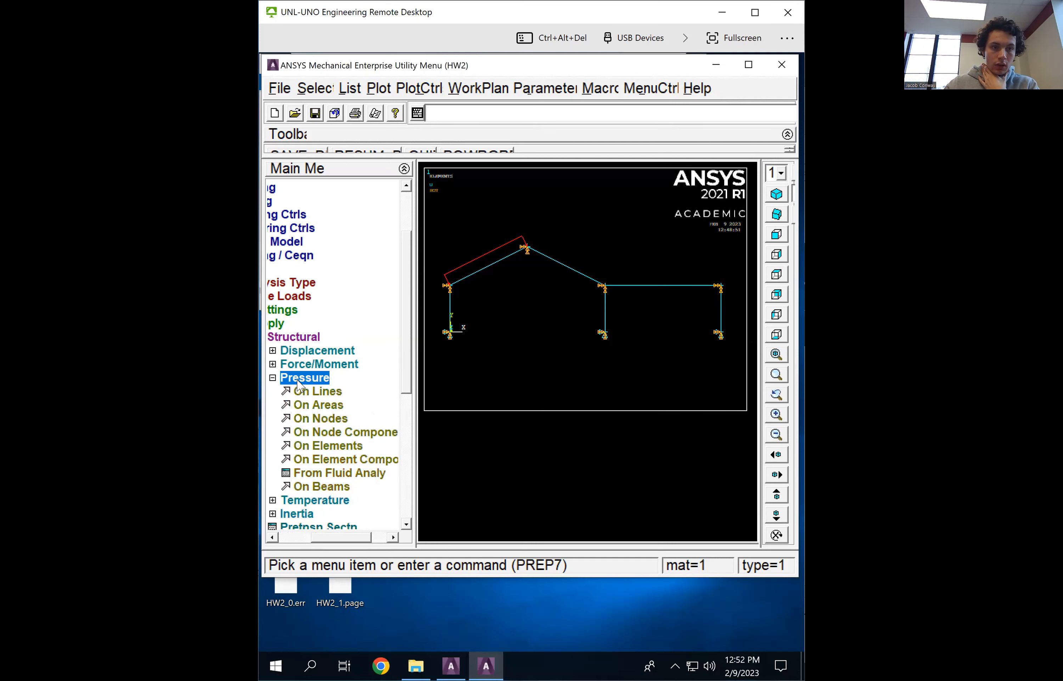
{"action": "double_click", "coordinate": [313, 487]}
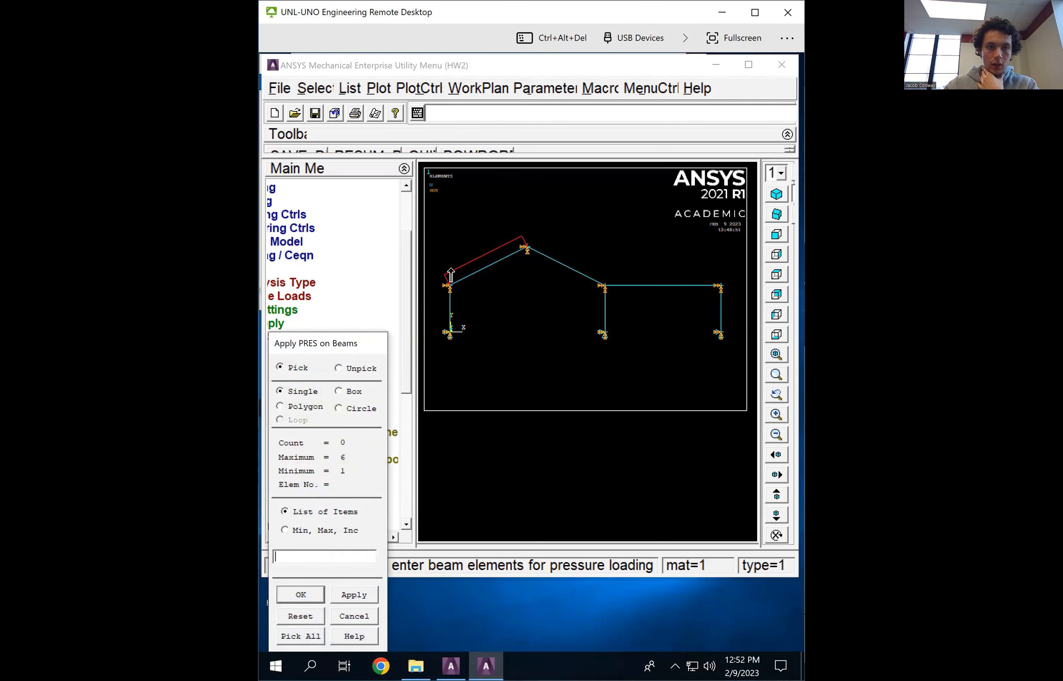
{"action": "left_click", "coordinate": [303, 596]}
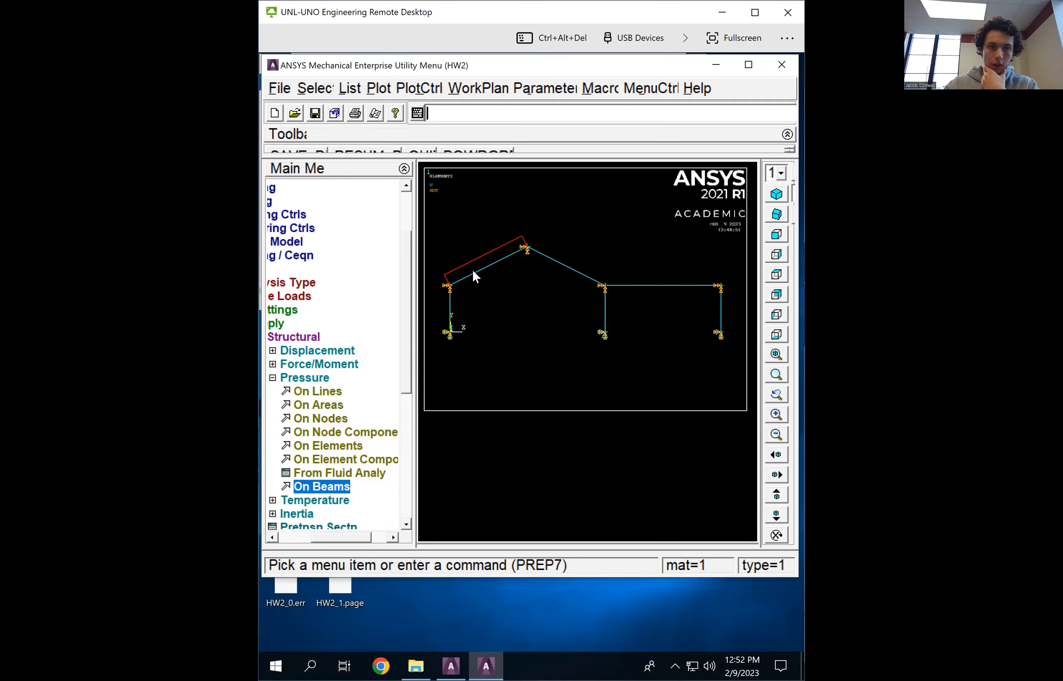
{"action": "left_click", "coordinate": [327, 489]}
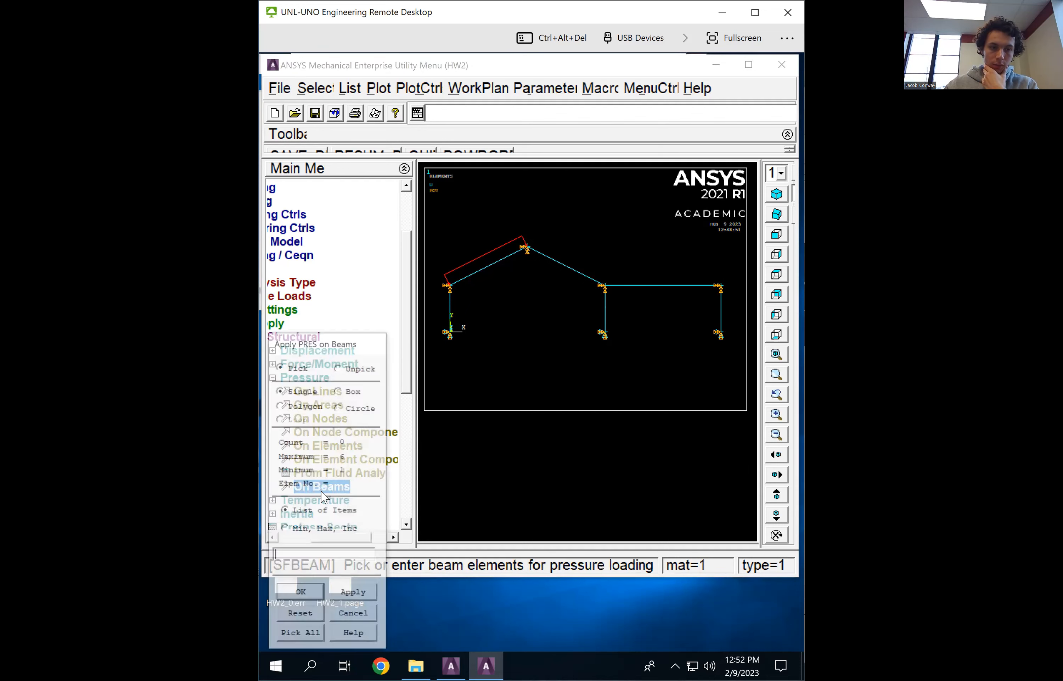
{"action": "left_click", "coordinate": [479, 268]}
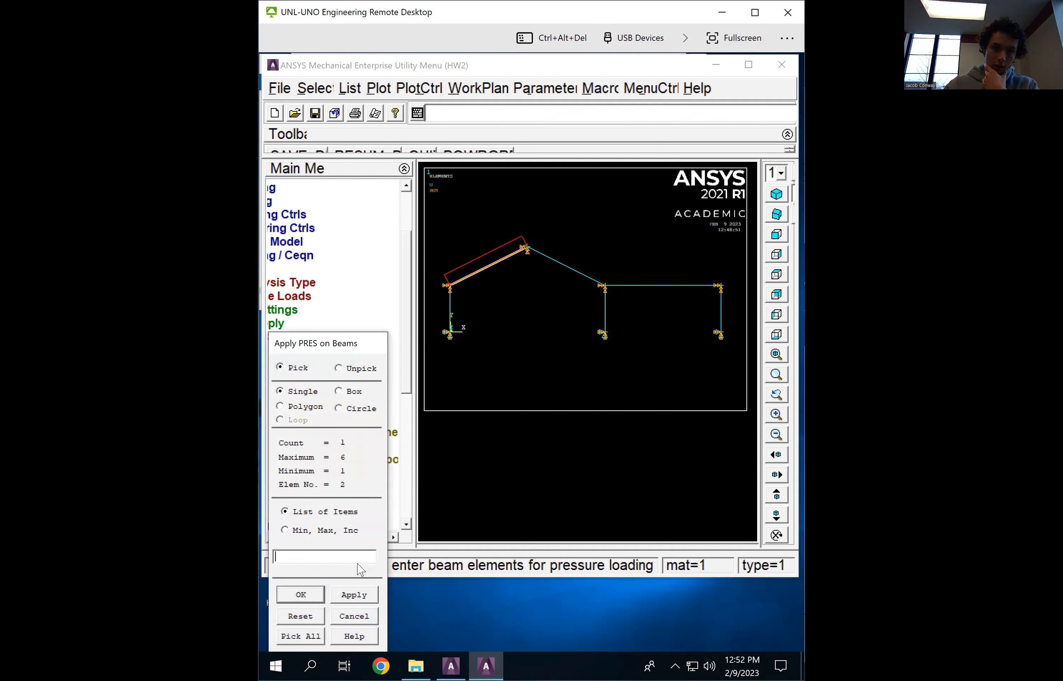
{"action": "left_click", "coordinate": [310, 591]}
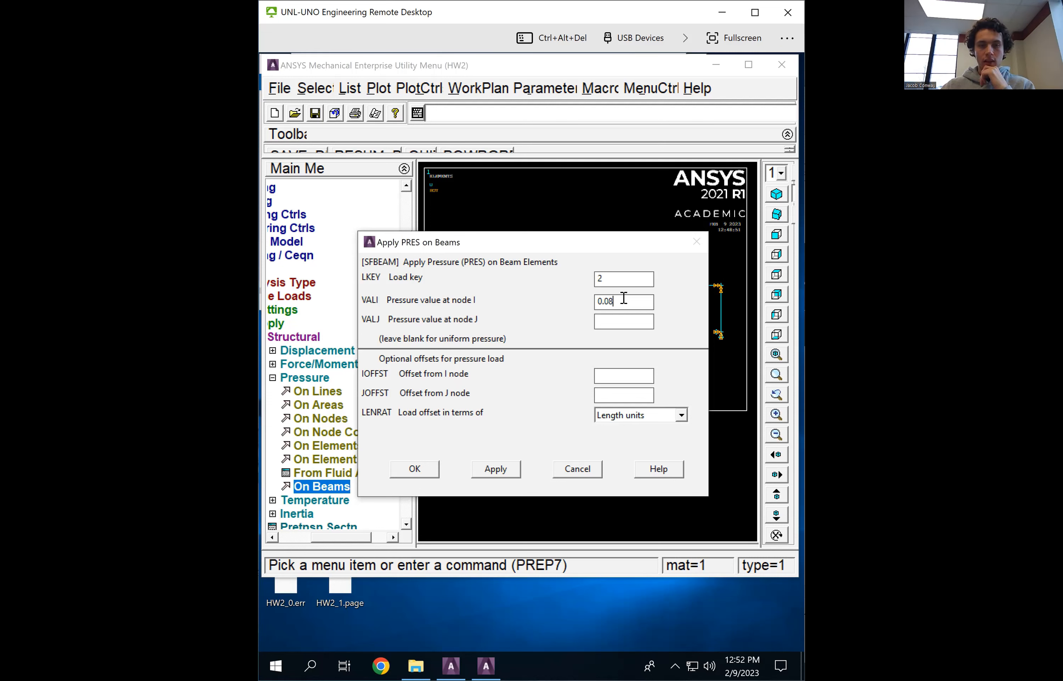
{"action": "double_click", "coordinate": [600, 300]}
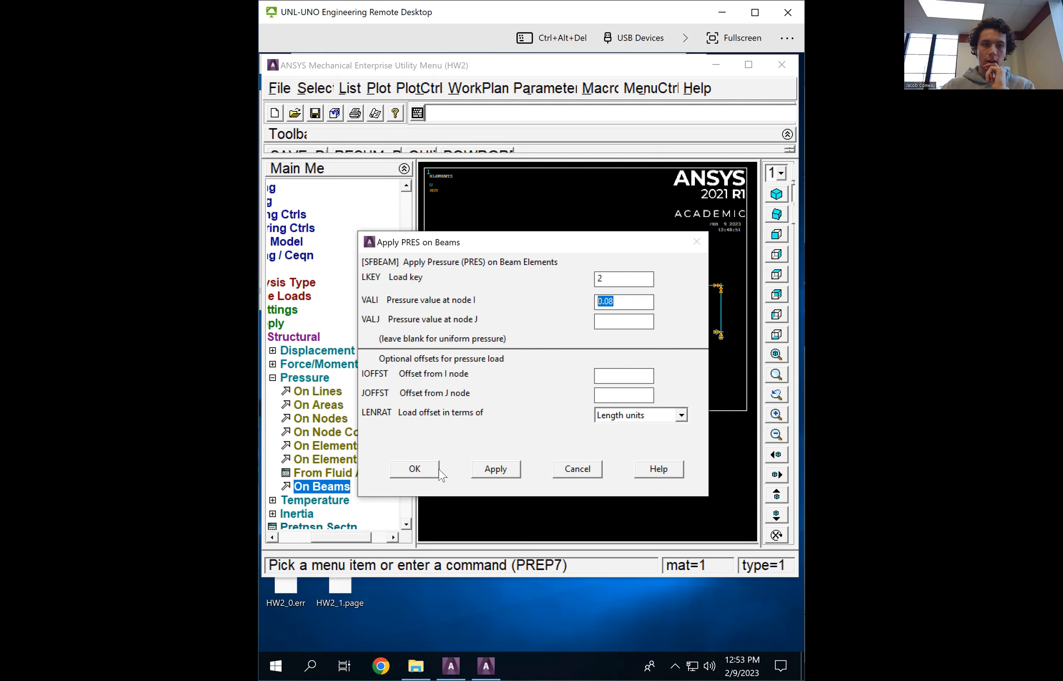
{"action": "left_click", "coordinate": [415, 469]}
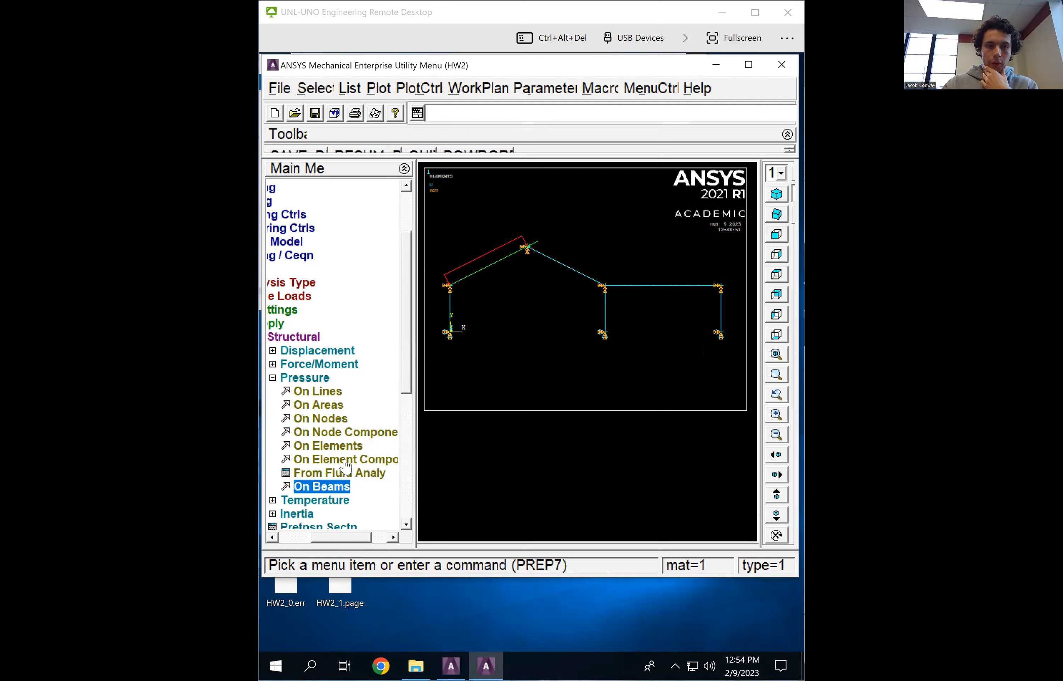
Apply a uniform beam pressure of -0.04 with load key 3 to the left sloped roof beam
{"action": "left_click", "coordinate": [317, 487]}
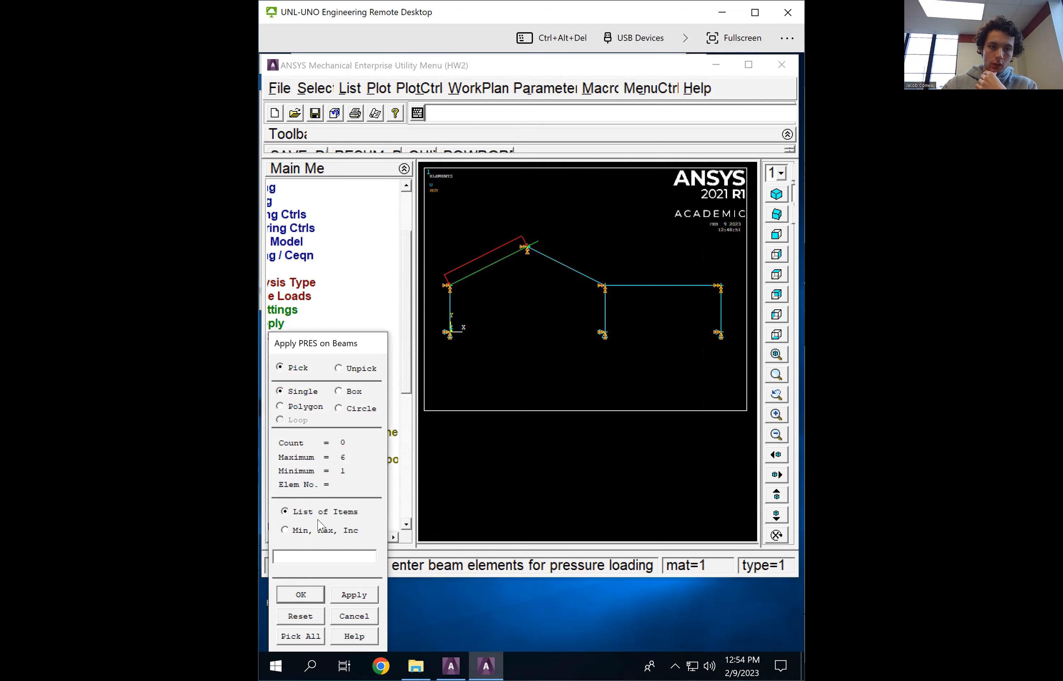
{"action": "left_click", "coordinate": [491, 264]}
{"action": "left_click", "coordinate": [300, 594]}
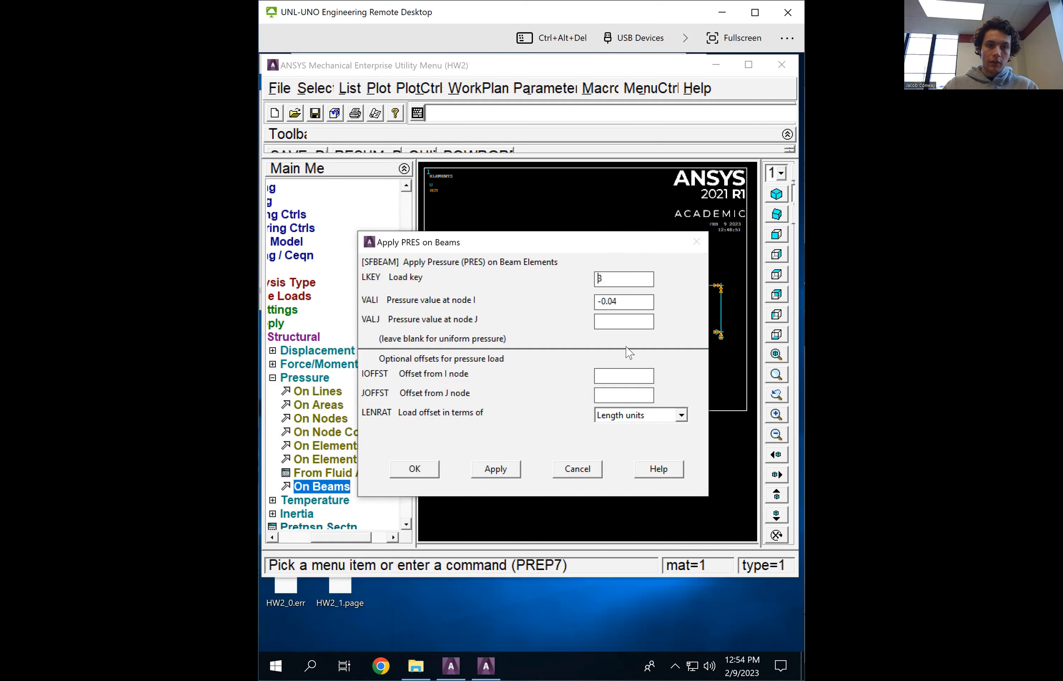
{"action": "left_click", "coordinate": [621, 297]}
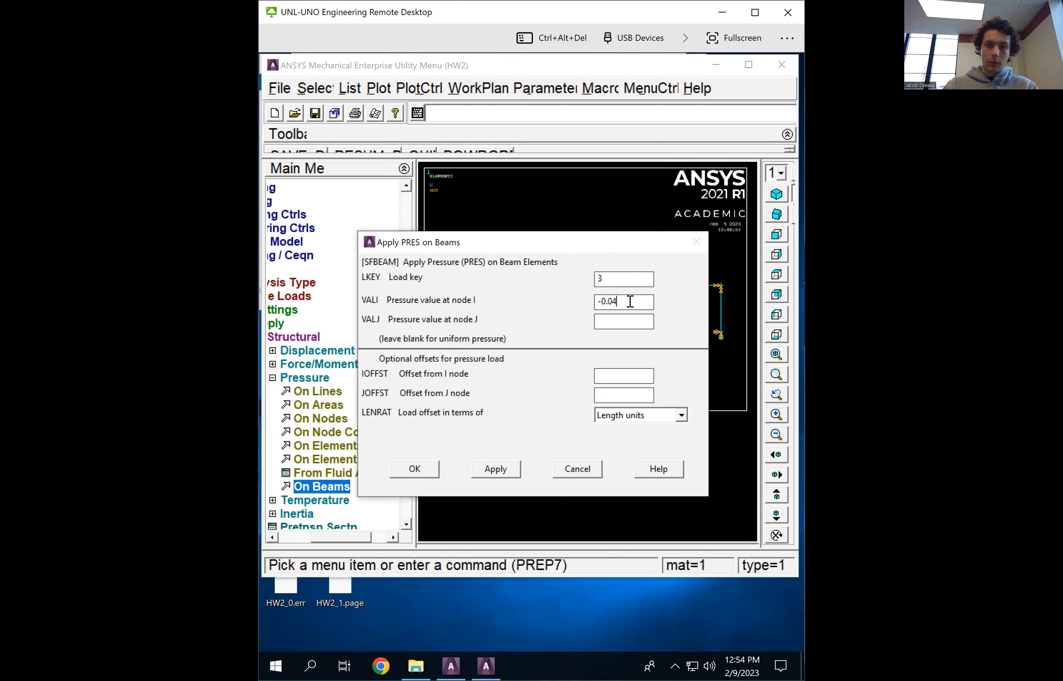
{"action": "left_click", "coordinate": [417, 470]}
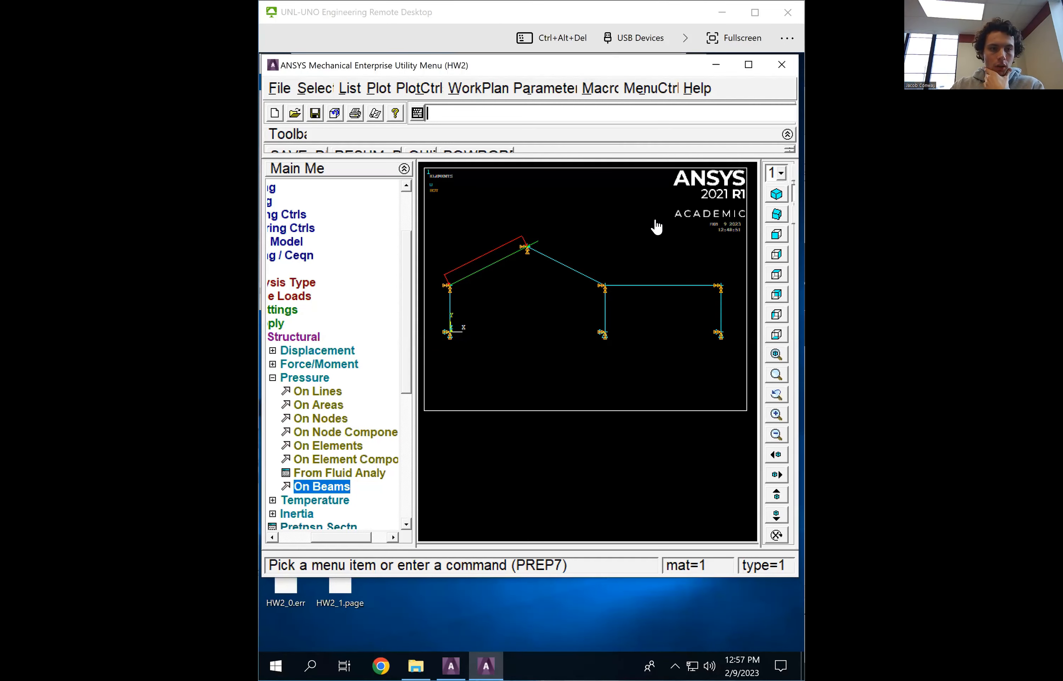
Apply a uniform beam pressure of 0.08 with load key 2 to the right sloped roof beam
{"action": "left_click", "coordinate": [311, 488]}
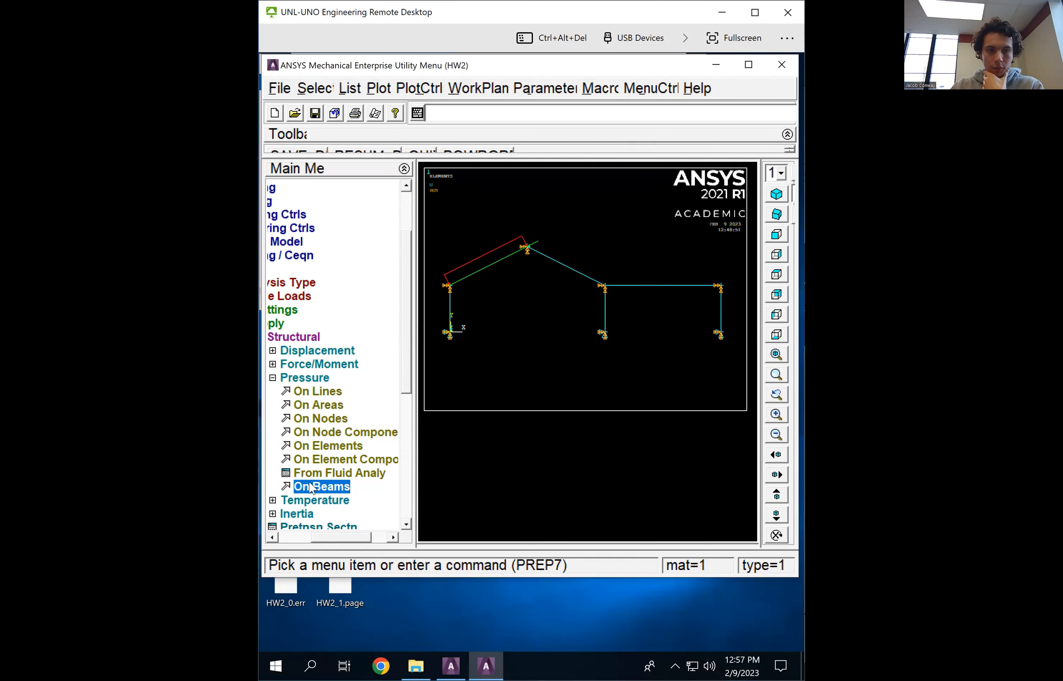
{"action": "left_click", "coordinate": [318, 485]}
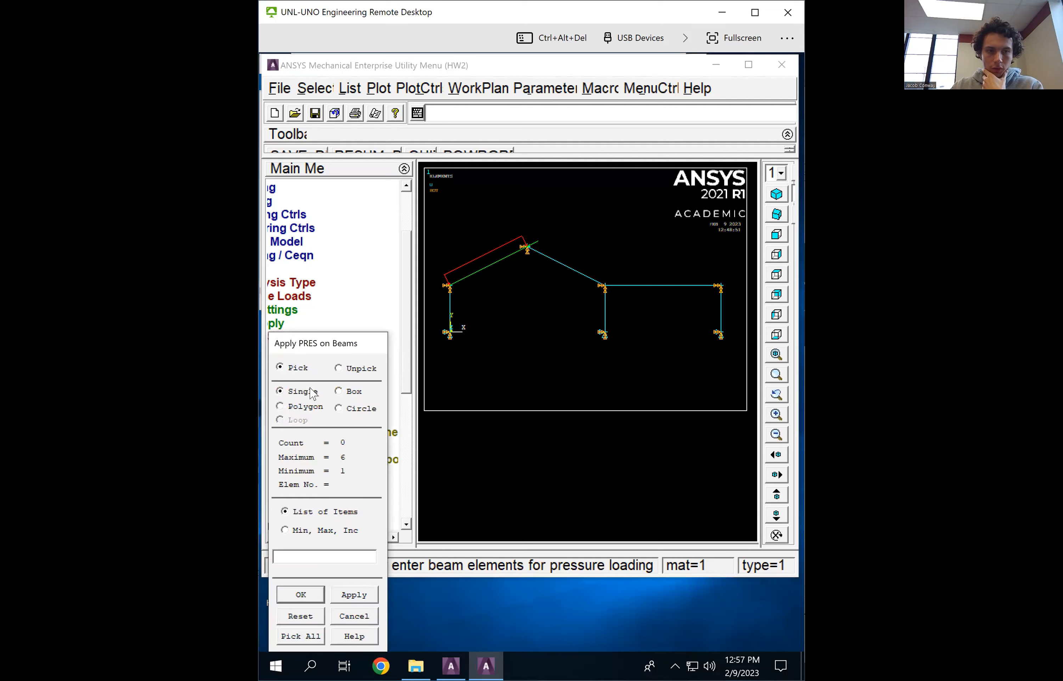
{"action": "left_click", "coordinate": [568, 266]}
{"action": "left_click", "coordinate": [309, 595]}
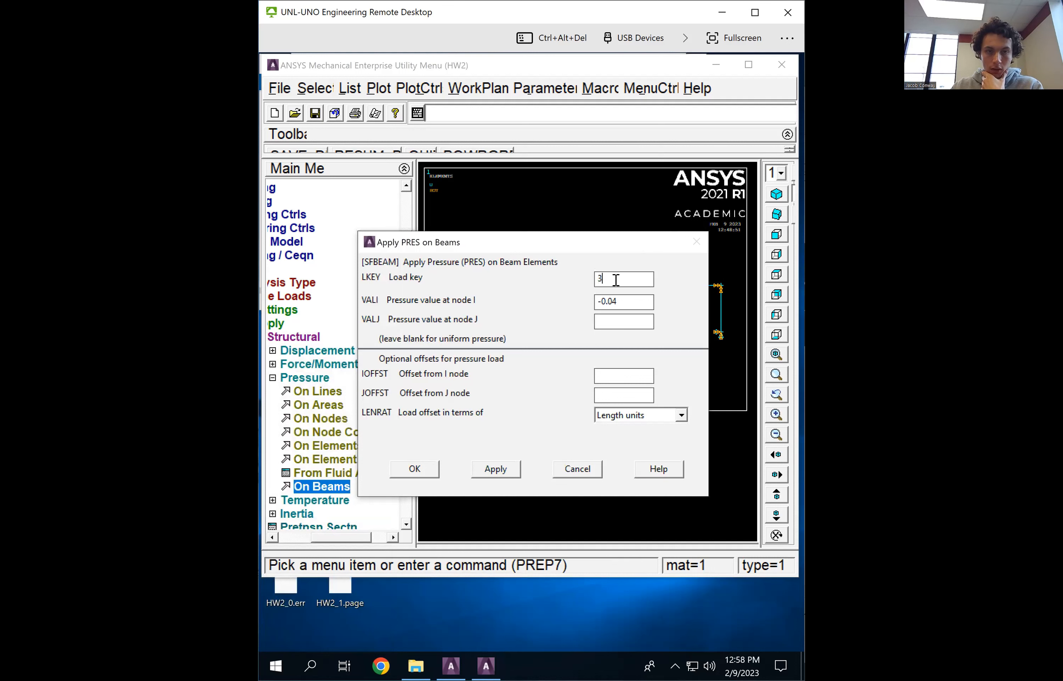
{"action": "type", "text": "2"}
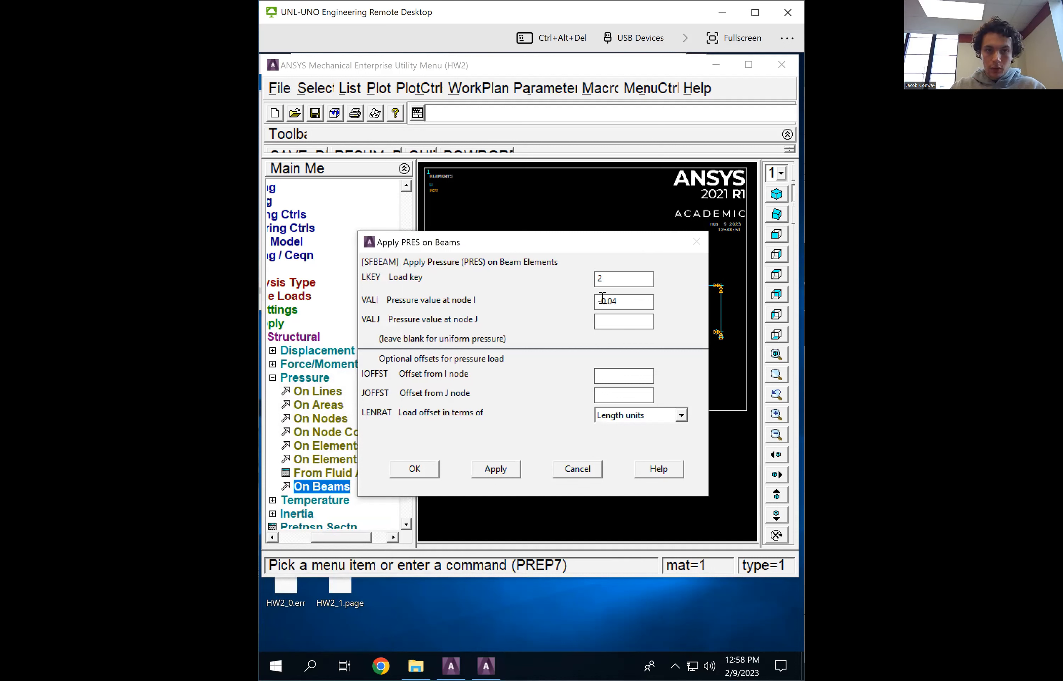
{"action": "left_click_drag", "start_coordinate": [627, 299], "coordinate": [567, 311]}
{"action": "type", "text": "0"}
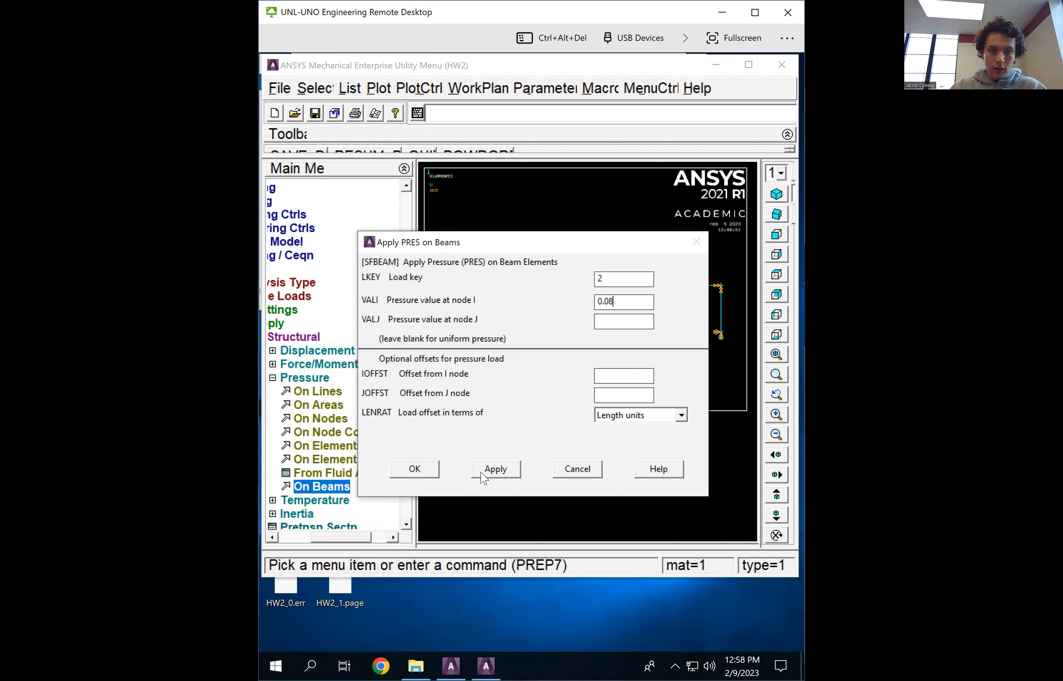
{"action": "left_click", "coordinate": [413, 469]}
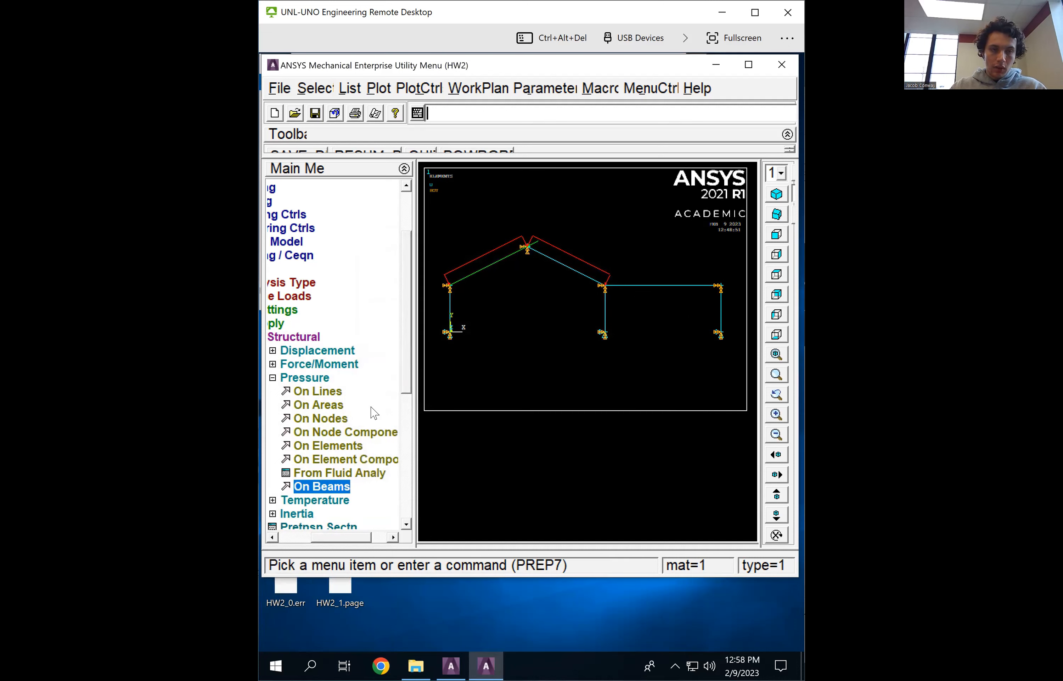
Apply a uniform beam pressure of 0.04 with load key 3 to the right sloped roof beam
{"action": "left_click", "coordinate": [318, 487]}
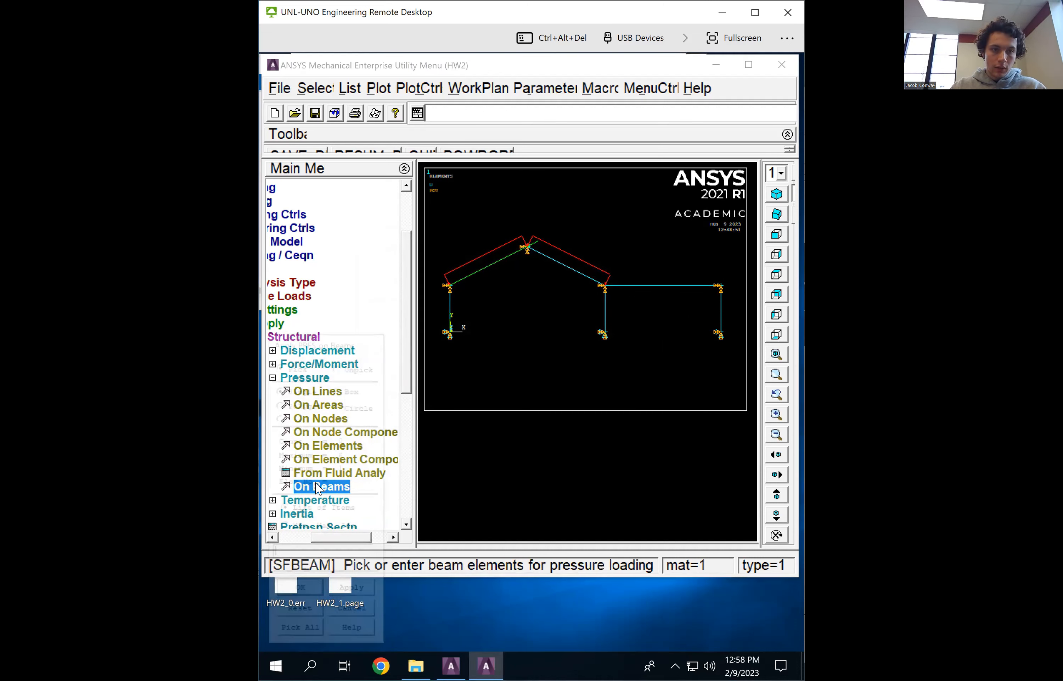
{"action": "left_click", "coordinate": [557, 262]}
{"action": "left_click", "coordinate": [300, 594]}
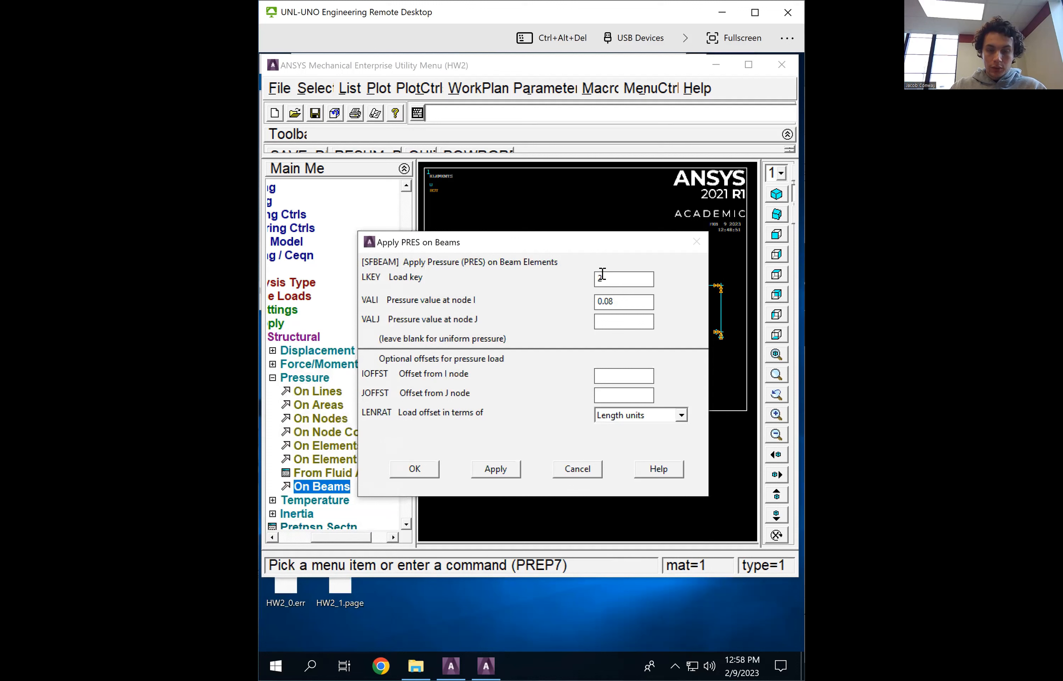
{"action": "left_click", "coordinate": [620, 303]}
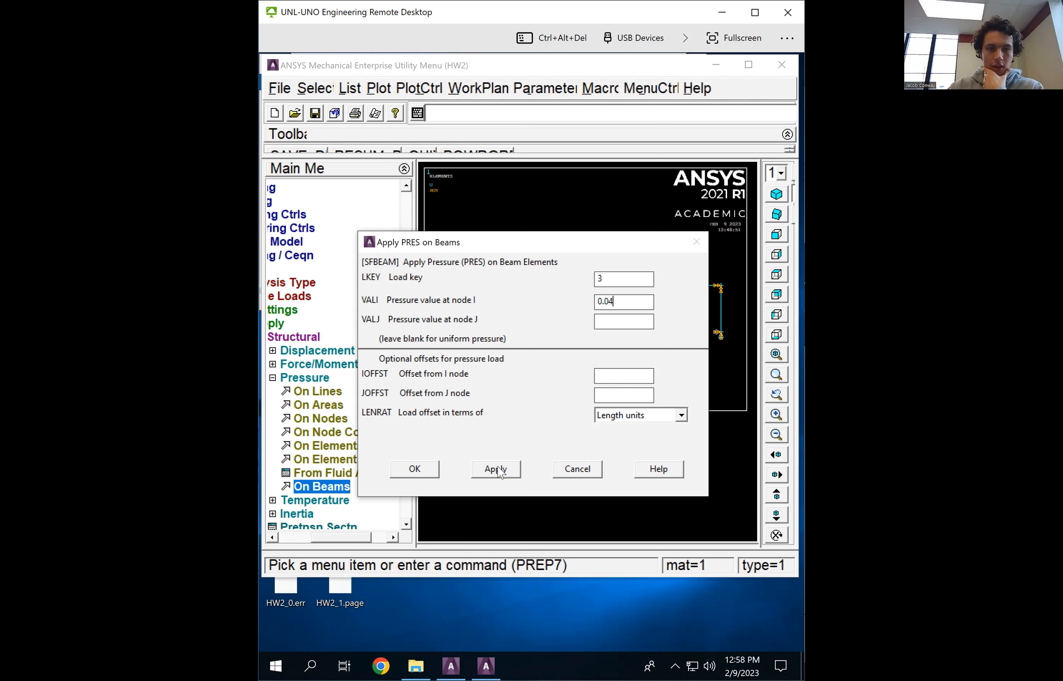
{"action": "left_click", "coordinate": [416, 469]}
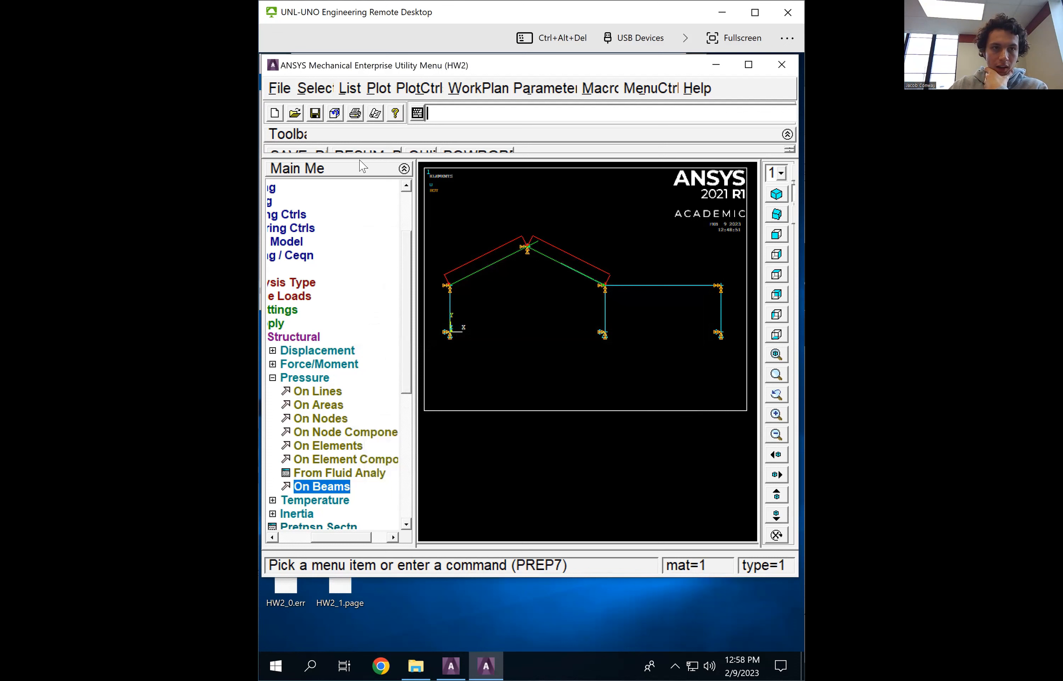
{"action": "left_click", "coordinate": [352, 91]}
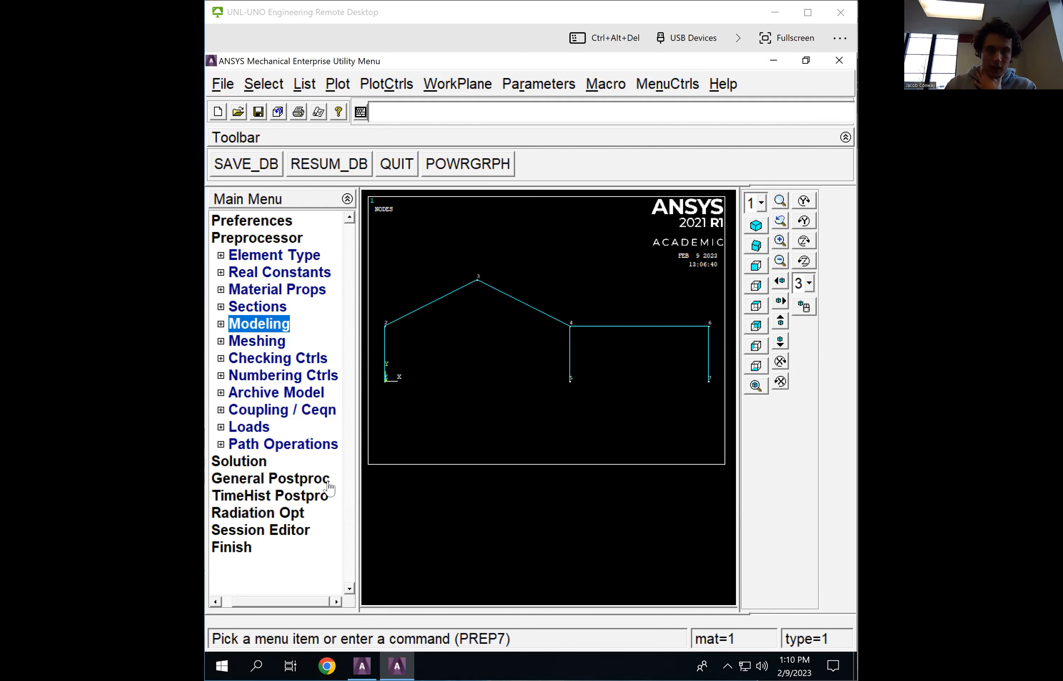
Start a structural displacement constraint on nodes within Solution and box-select all seven nodes of the frame
{"action": "left_click_drag", "start_coordinate": [272, 601], "coordinate": [208, 600]}
{"action": "left_click", "coordinate": [216, 461]}
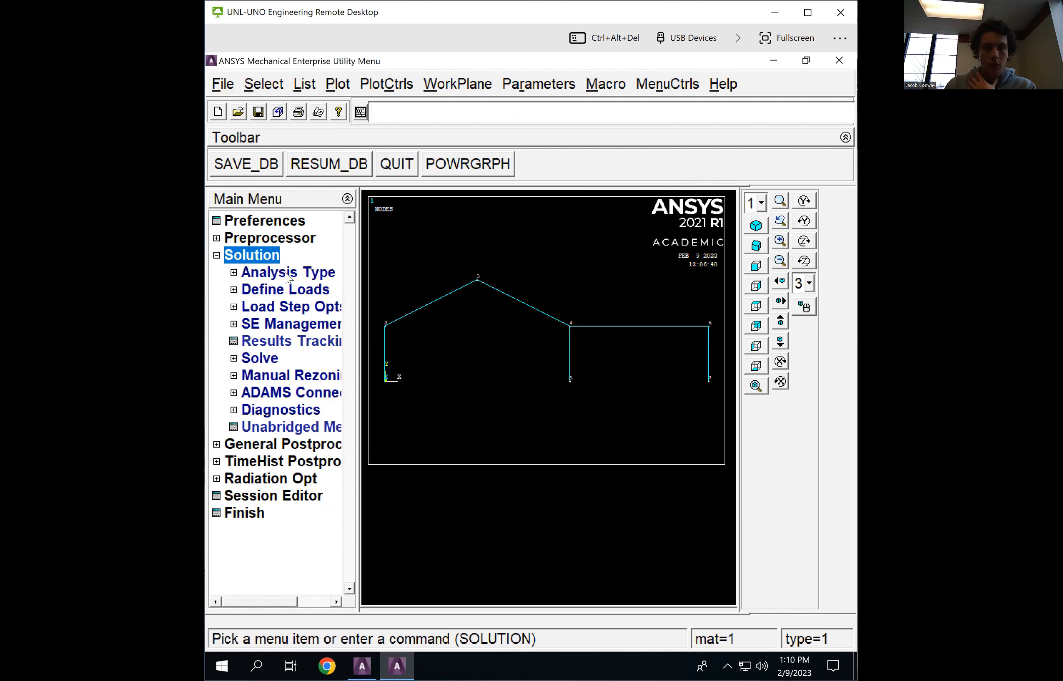
{"action": "left_click", "coordinate": [233, 290]}
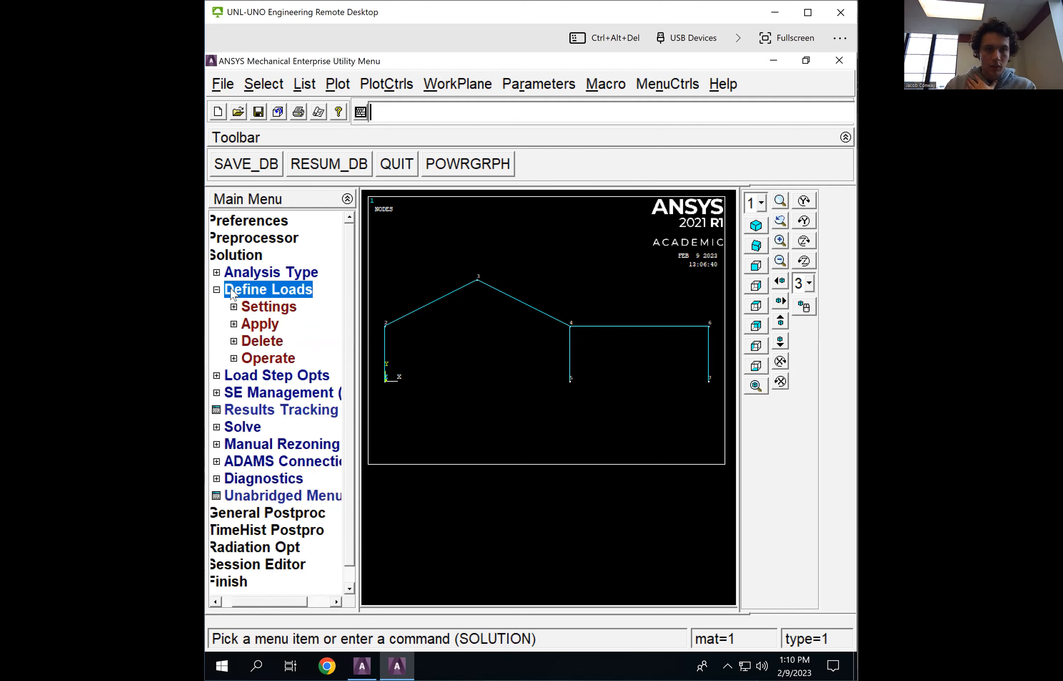
{"action": "left_click", "coordinate": [235, 325]}
{"action": "left_click", "coordinate": [233, 344]}
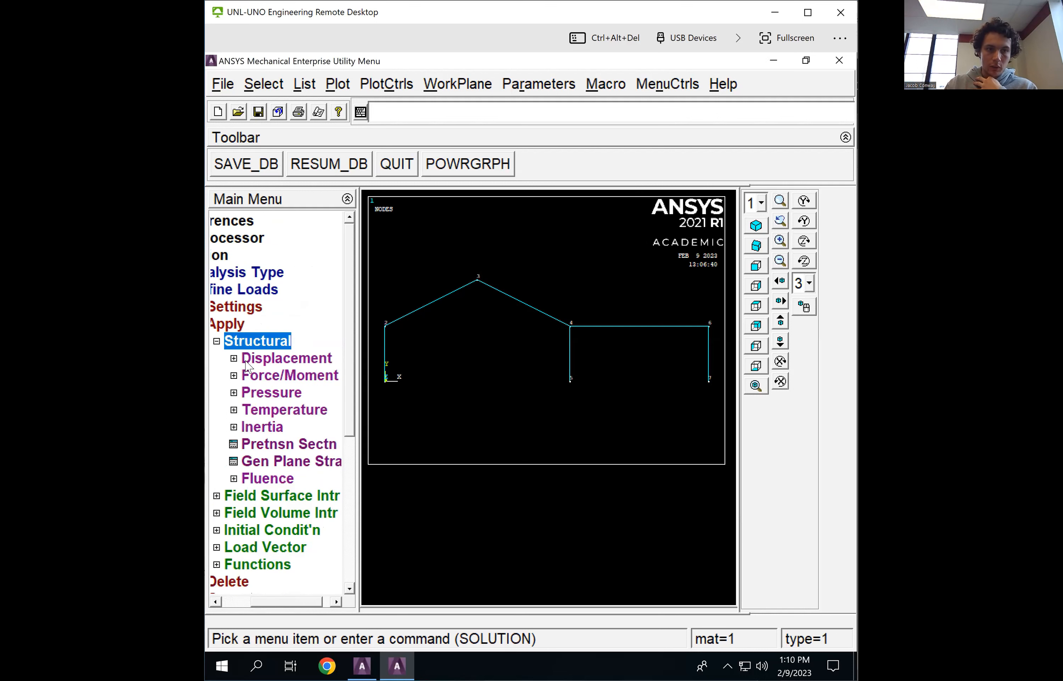
{"action": "left_click", "coordinate": [235, 361]}
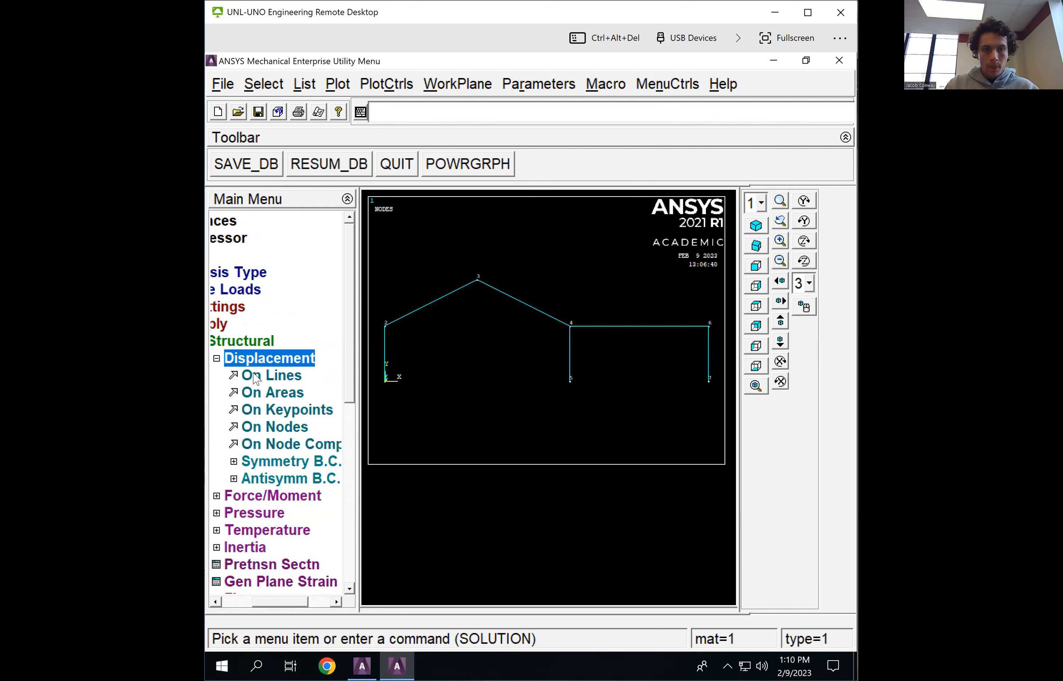
{"action": "left_click", "coordinate": [246, 428]}
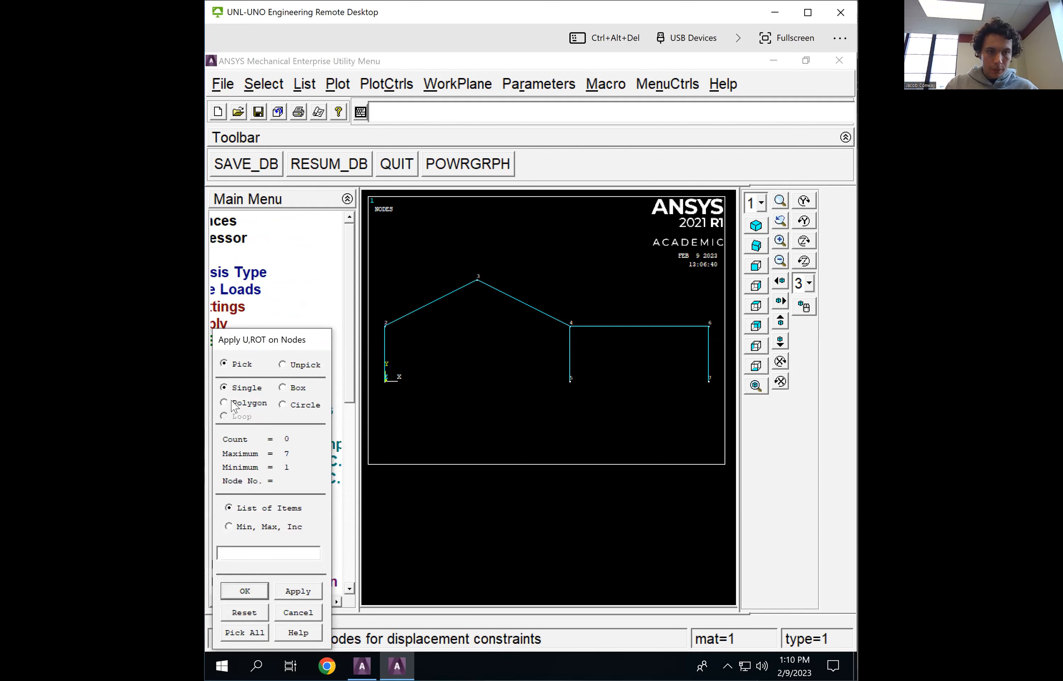
{"action": "left_click_drag", "start_coordinate": [378, 257], "coordinate": [719, 427]}
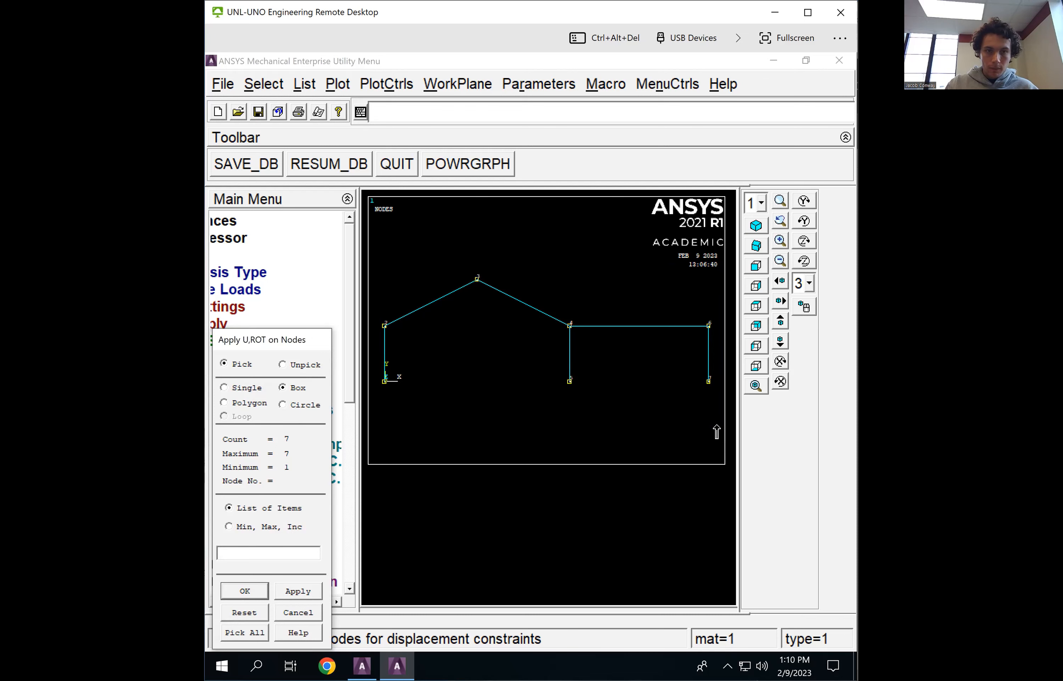
{"action": "left_click", "coordinate": [262, 591]}
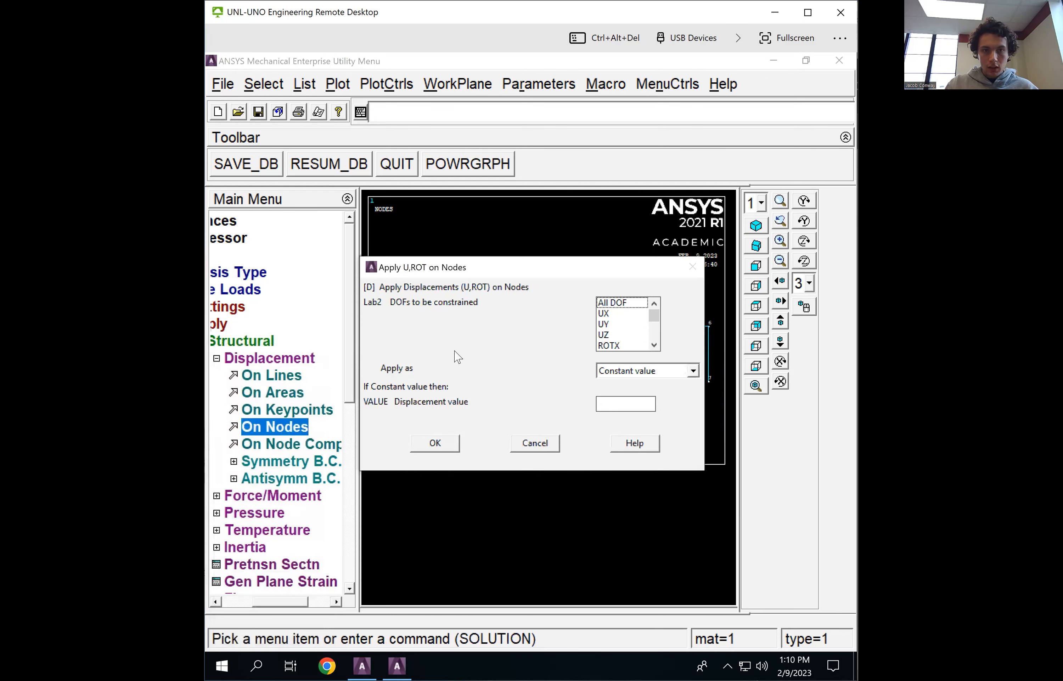
Constrain UZ, ROTX and ROTY at all the selected nodes, leaving the displacement value blank
{"action": "left_click", "coordinate": [606, 335]}
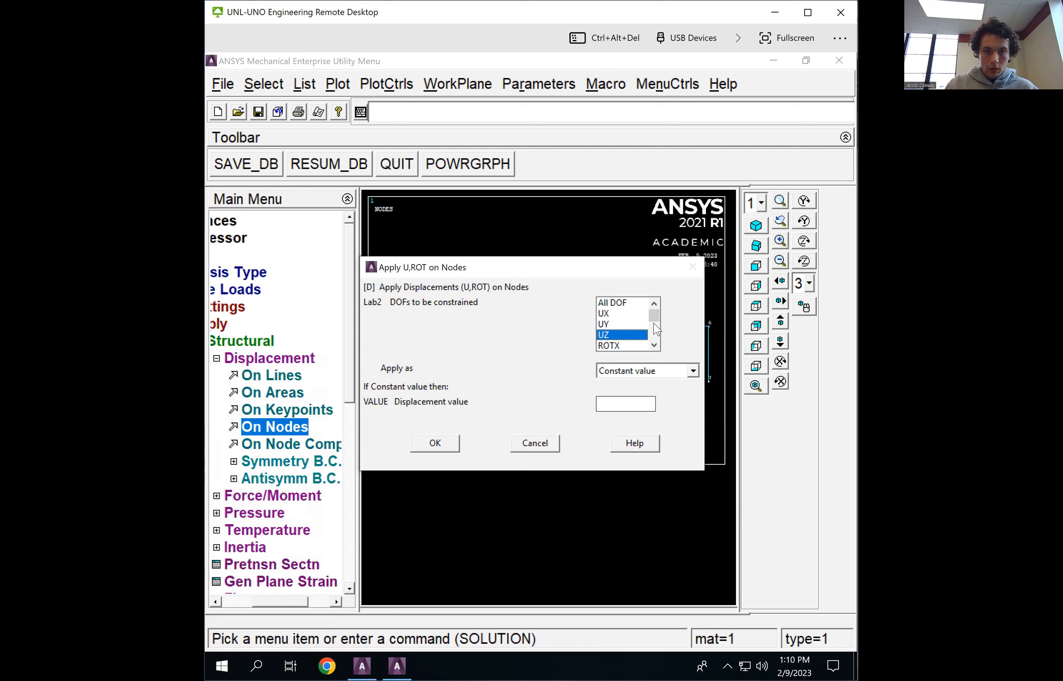
{"action": "left_click", "coordinate": [639, 347]}
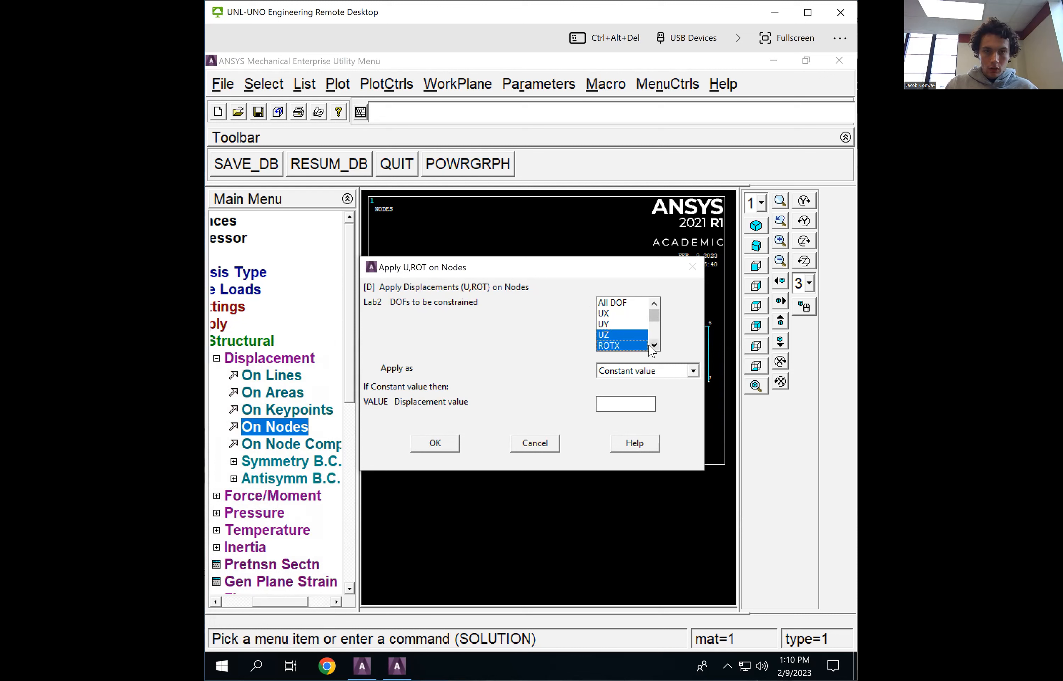
{"action": "left_click", "coordinate": [654, 344]}
{"action": "left_click", "coordinate": [623, 346]}
{"action": "left_click", "coordinate": [654, 345]}
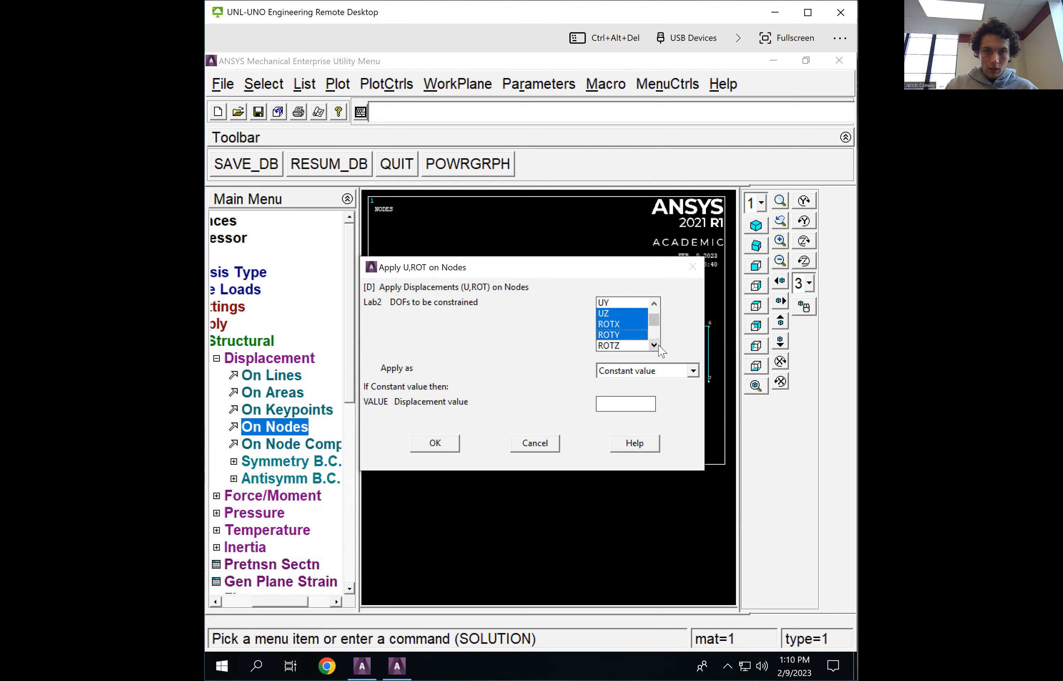
{"action": "left_click", "coordinate": [654, 302]}
{"action": "left_click", "coordinate": [439, 447]}
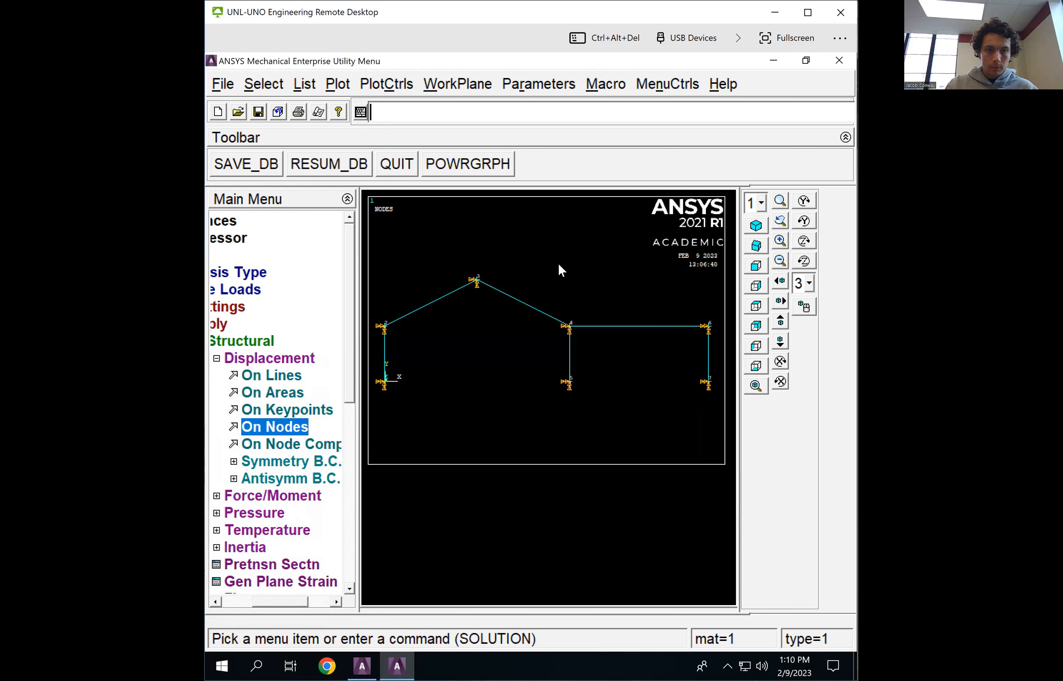
Box-select the three column base nodes and constrain UX, UY and ROTZ there in addition to UZ, ROTX and ROTY
{"action": "left_click", "coordinate": [267, 432]}
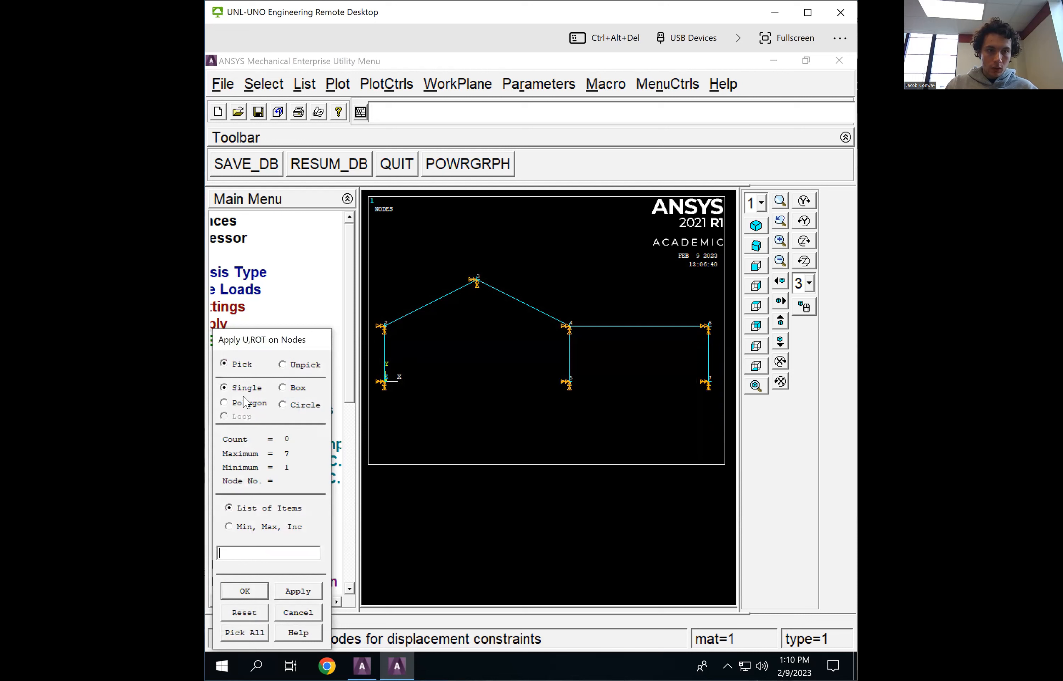
{"action": "left_click", "coordinate": [282, 387]}
{"action": "left_click_drag", "start_coordinate": [378, 363], "coordinate": [720, 399]}
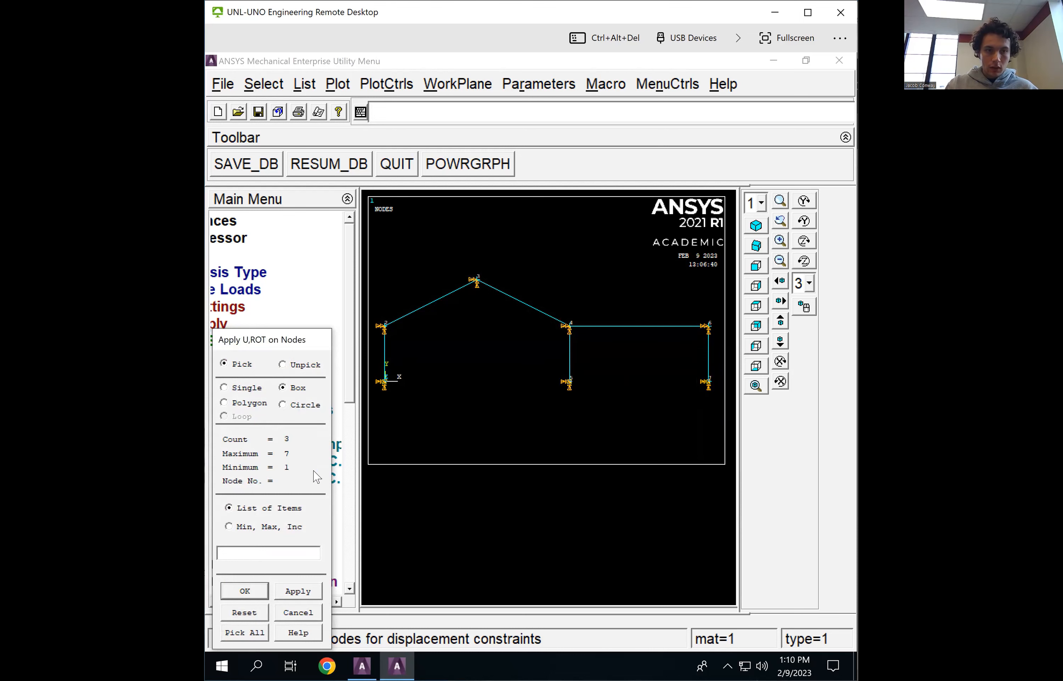
{"action": "left_click", "coordinate": [245, 590]}
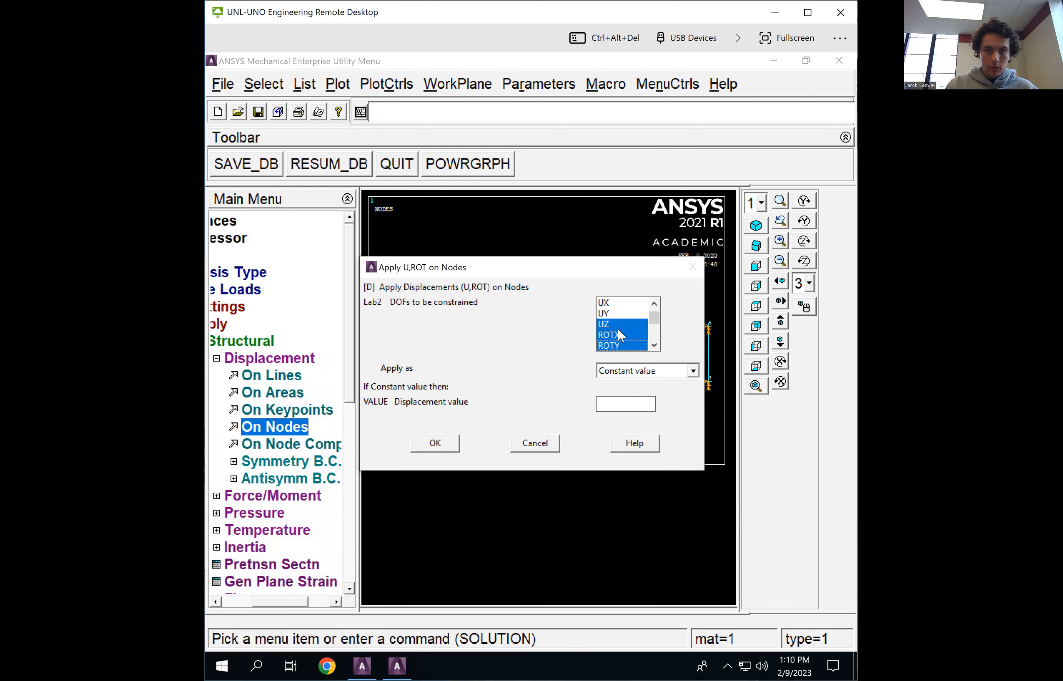
{"action": "left_click", "coordinate": [605, 302]}
{"action": "left_click", "coordinate": [606, 313]}
{"action": "left_click", "coordinate": [654, 348]}
{"action": "left_click", "coordinate": [614, 349]}
{"action": "left_click", "coordinate": [428, 446]}
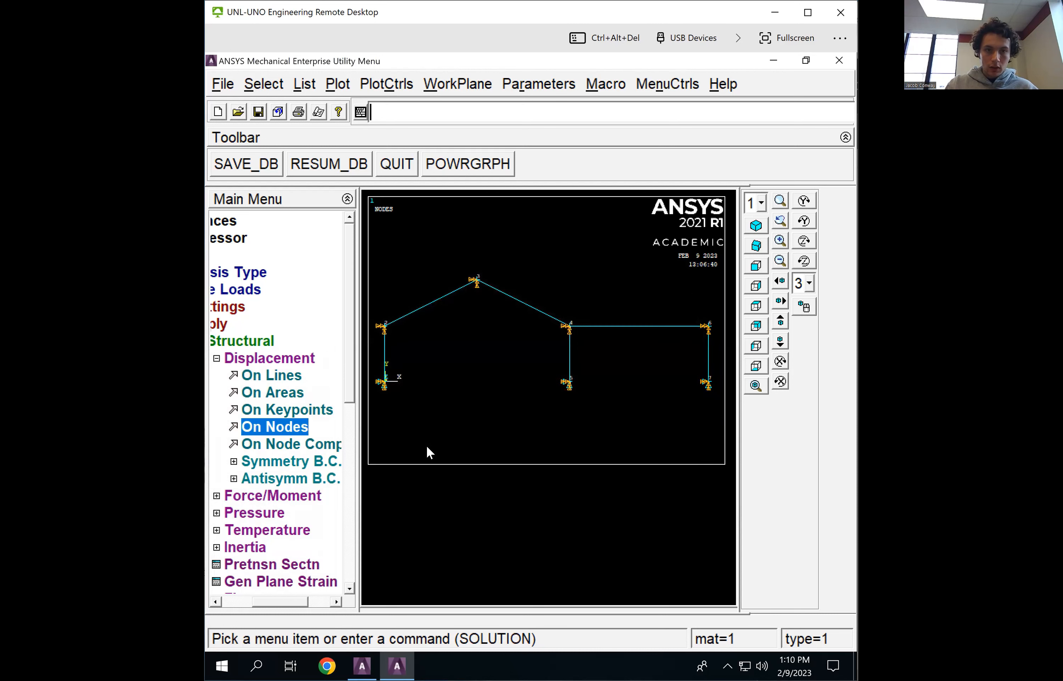
Apply a uniform beam pressure of 0.08 with load key 2 to the left sloped roof beam
{"action": "left_click", "coordinate": [216, 359]}
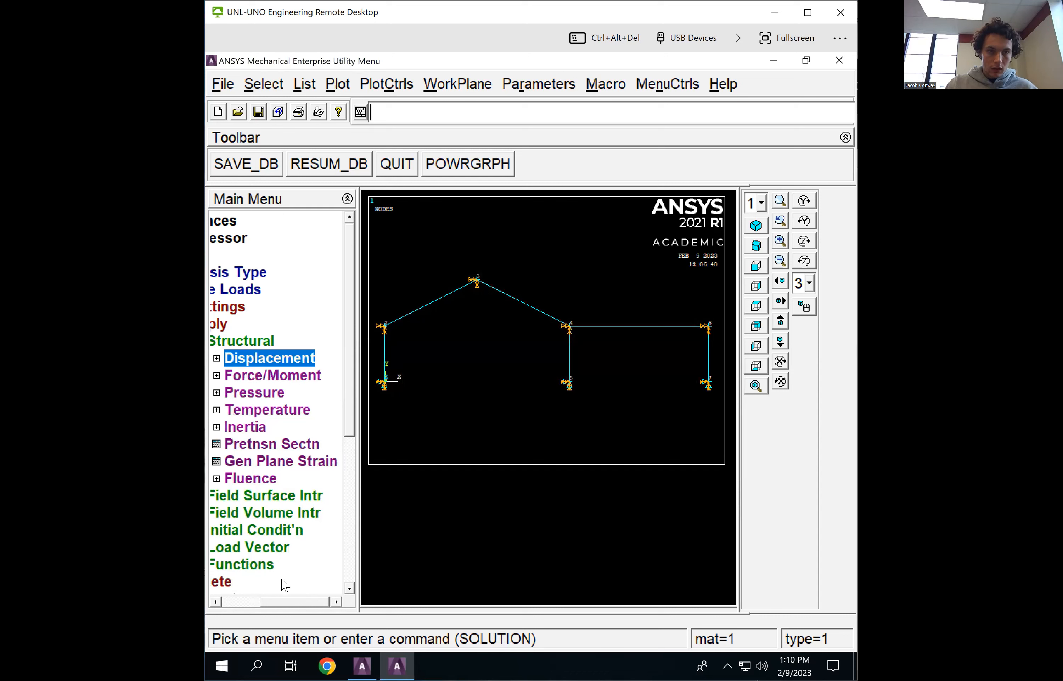
{"action": "left_click_drag", "start_coordinate": [292, 602], "coordinate": [274, 601]}
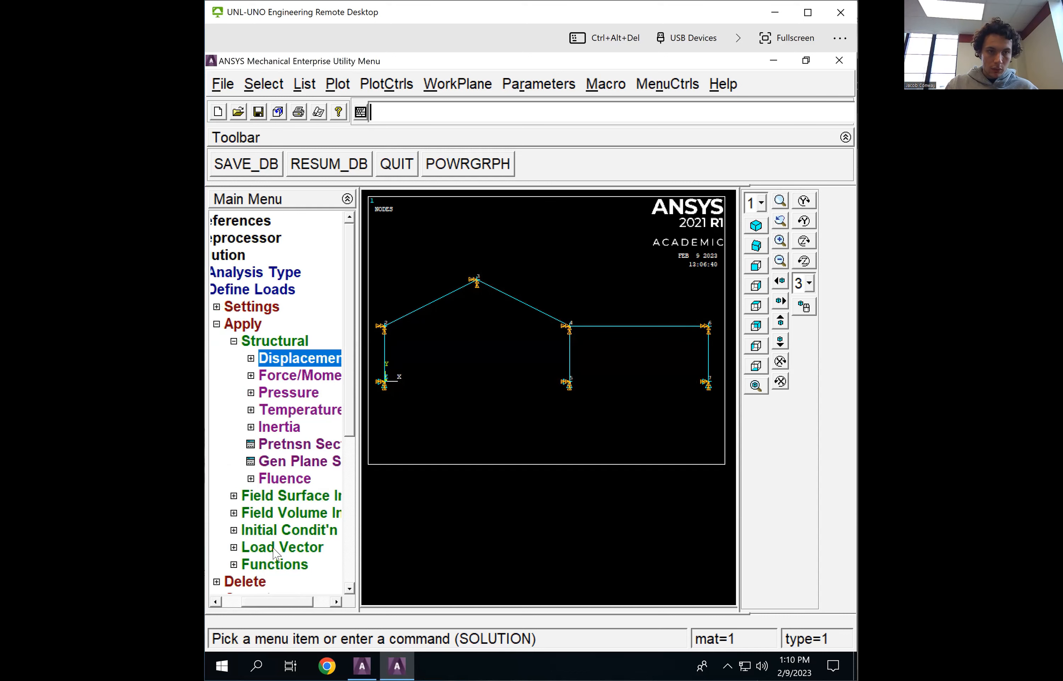
{"action": "left_click", "coordinate": [268, 392]}
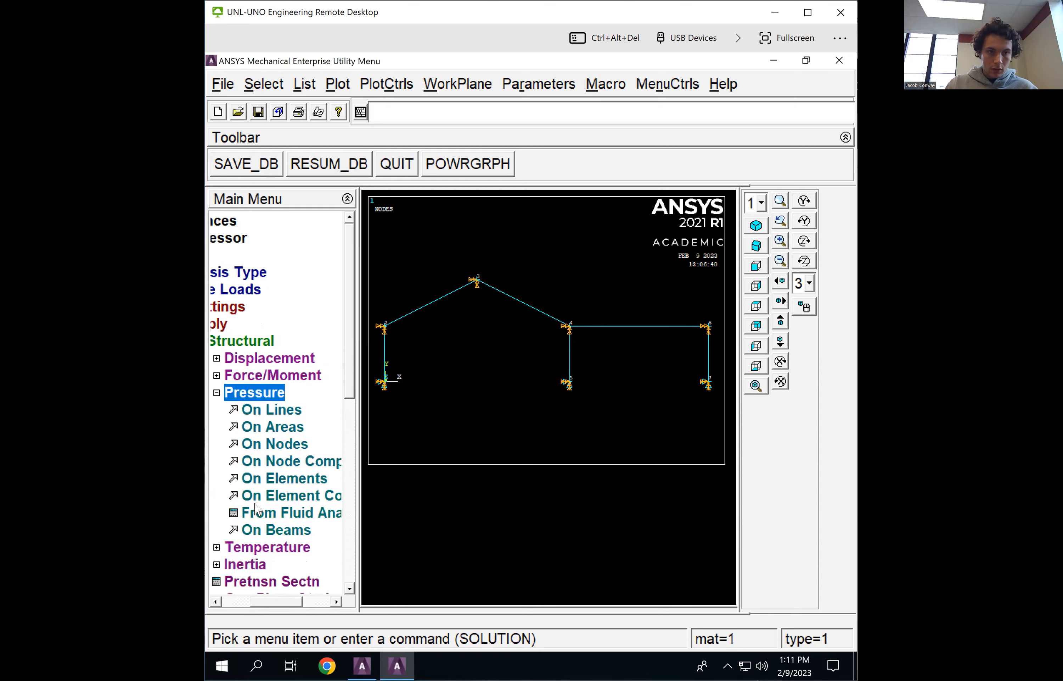
{"action": "left_click", "coordinate": [267, 531]}
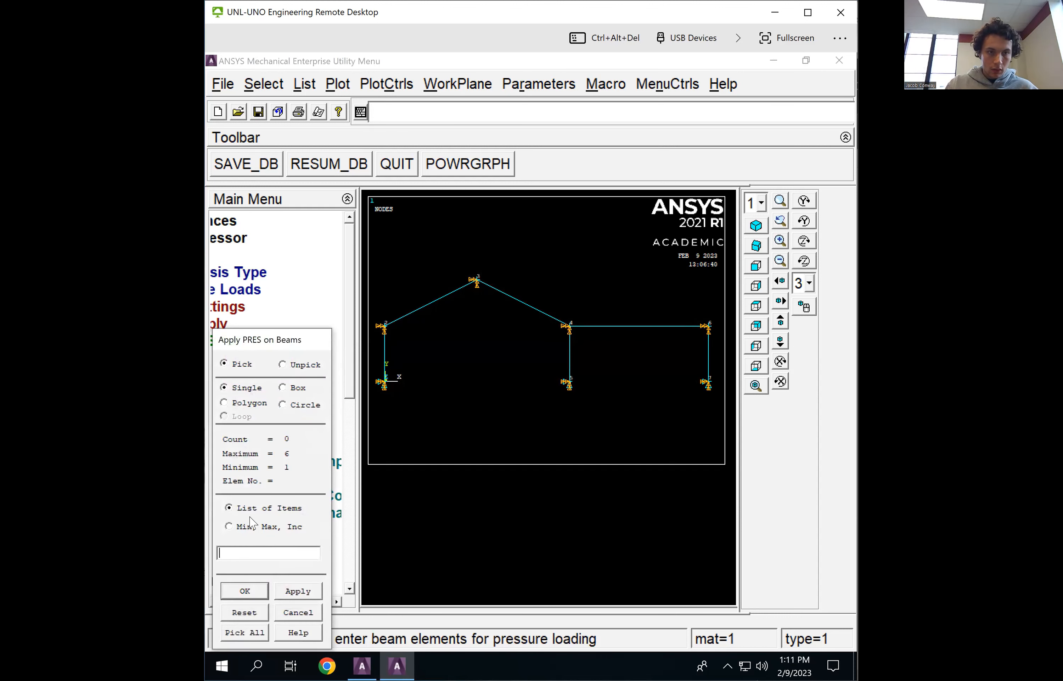
{"action": "left_click", "coordinate": [430, 301]}
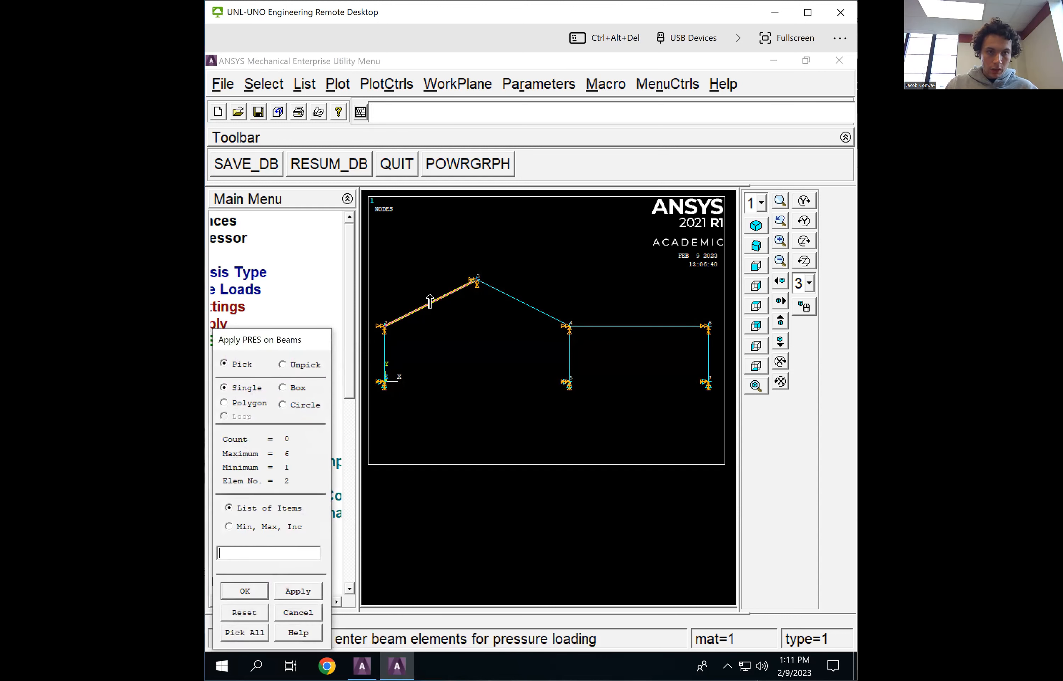
{"action": "left_click", "coordinate": [245, 590]}
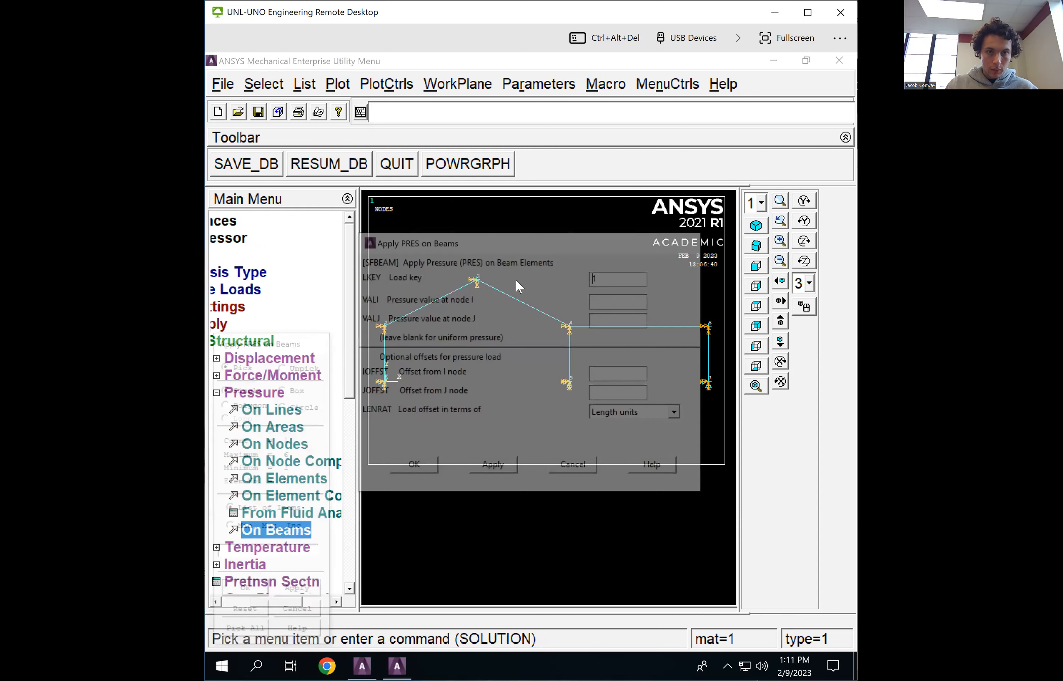
{"action": "left_click", "coordinate": [632, 279]}
{"action": "key", "text": "BackSpace"}
{"action": "type", "text": "2"}
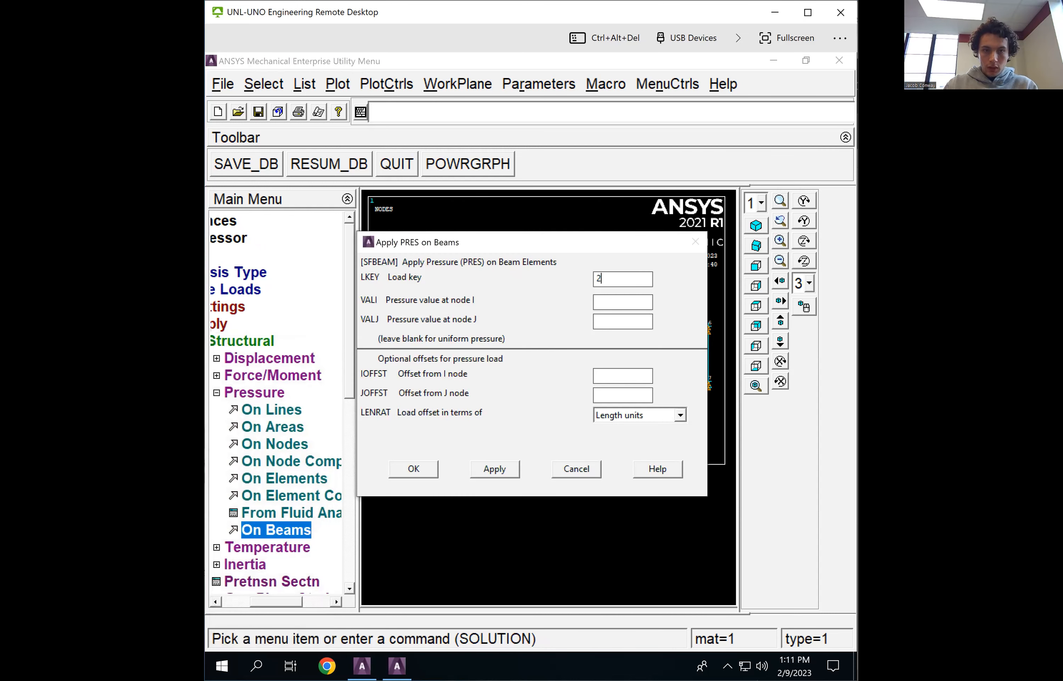
{"action": "left_click", "coordinate": [619, 300]}
{"action": "type", "text": "0.08"}
{"action": "left_click", "coordinate": [494, 468]}
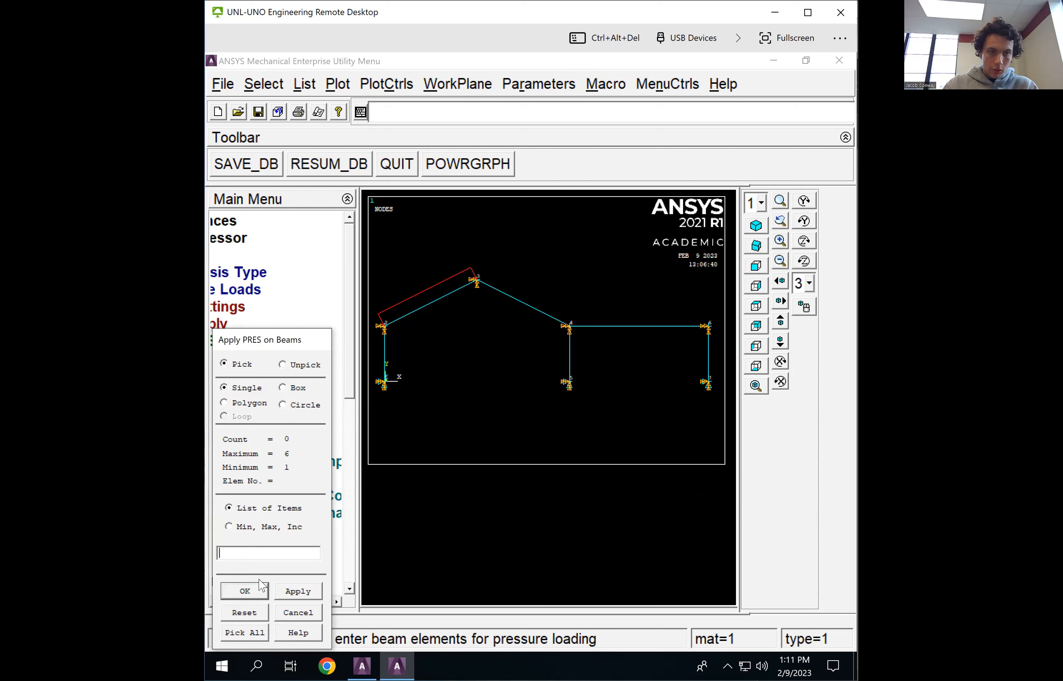
Apply a uniform beam pressure of -0.04 with load key 3 to the left sloped roof beam
{"action": "left_click", "coordinate": [439, 301]}
{"action": "left_click", "coordinate": [245, 591]}
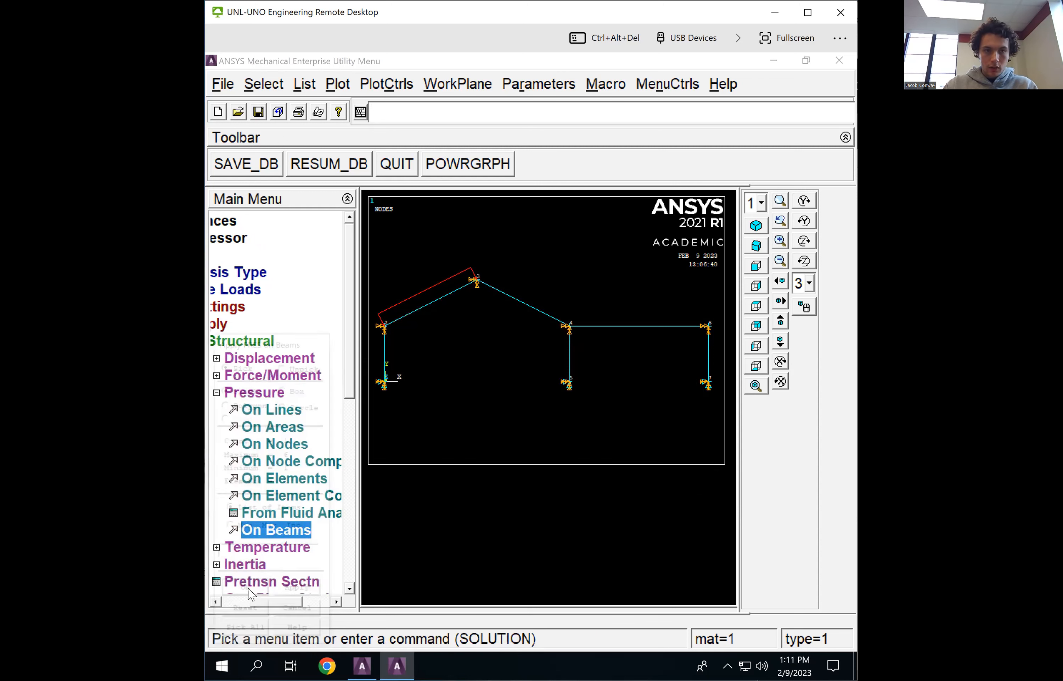
{"action": "left_click", "coordinate": [618, 276]}
{"action": "key", "text": "BackSpace"}
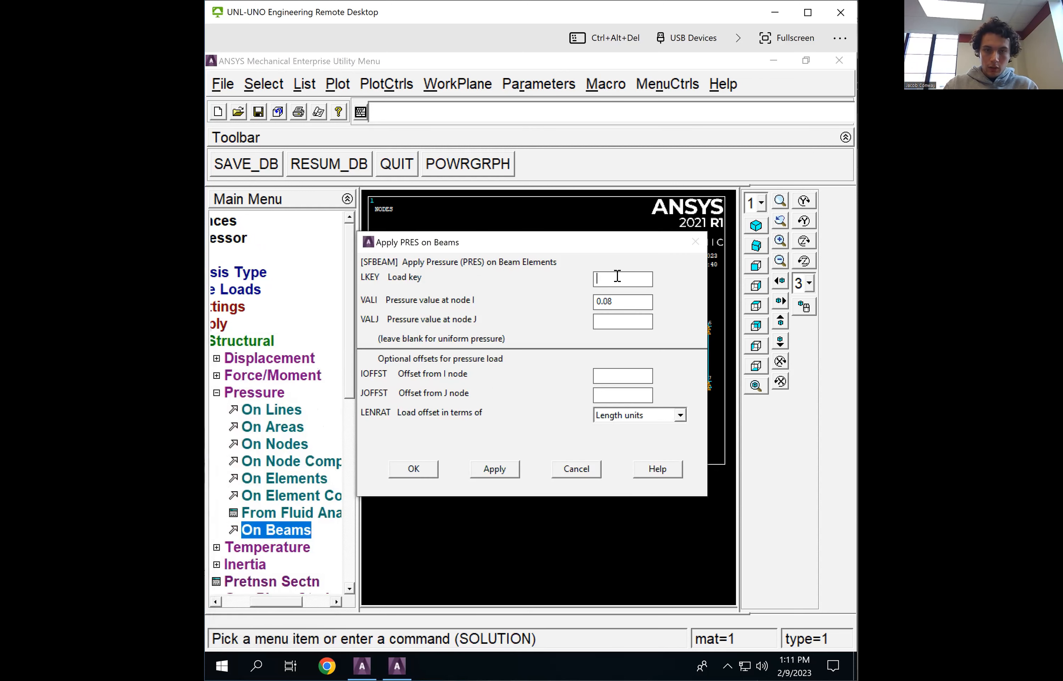
{"action": "type", "text": "3"}
{"action": "key", "text": "Tab"}
{"action": "type", "text": "-0.04"}
{"action": "left_click", "coordinate": [400, 475]}
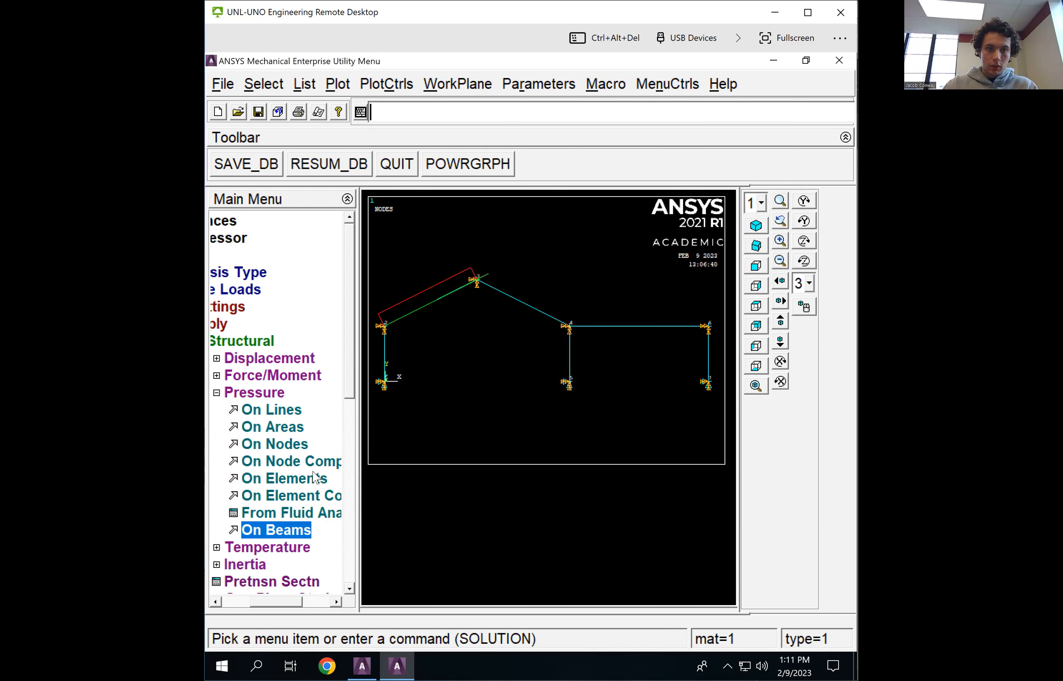
Apply a uniform beam pressure of 0.08 with load key 2 to the right sloped roof beam
{"action": "left_click", "coordinate": [273, 532]}
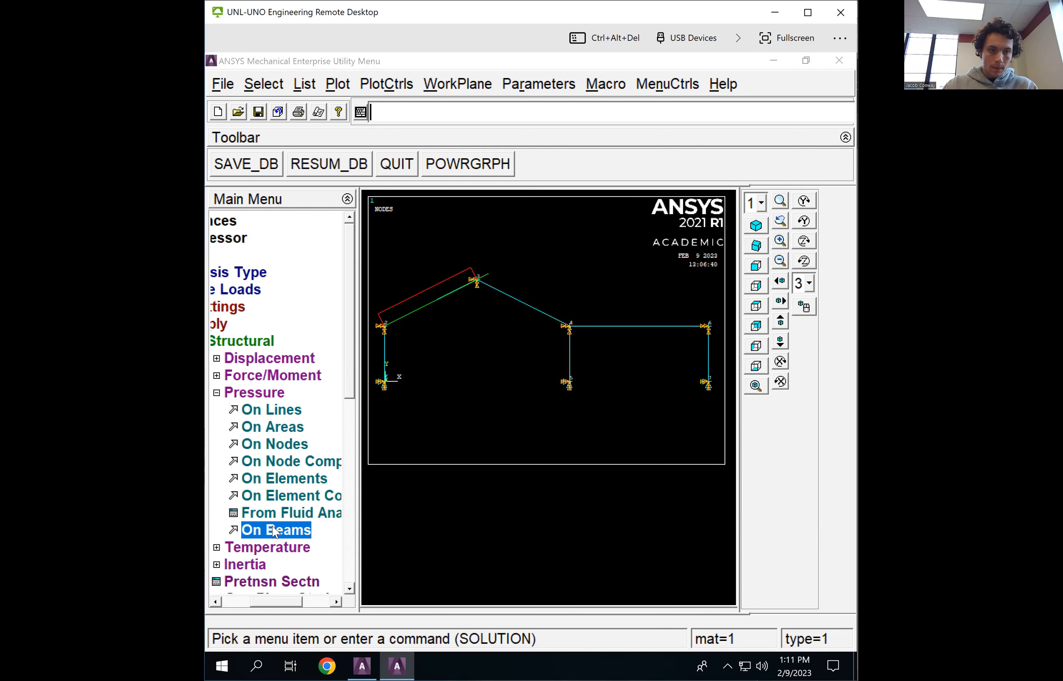
{"action": "left_click", "coordinate": [504, 294]}
{"action": "left_click", "coordinate": [258, 591]}
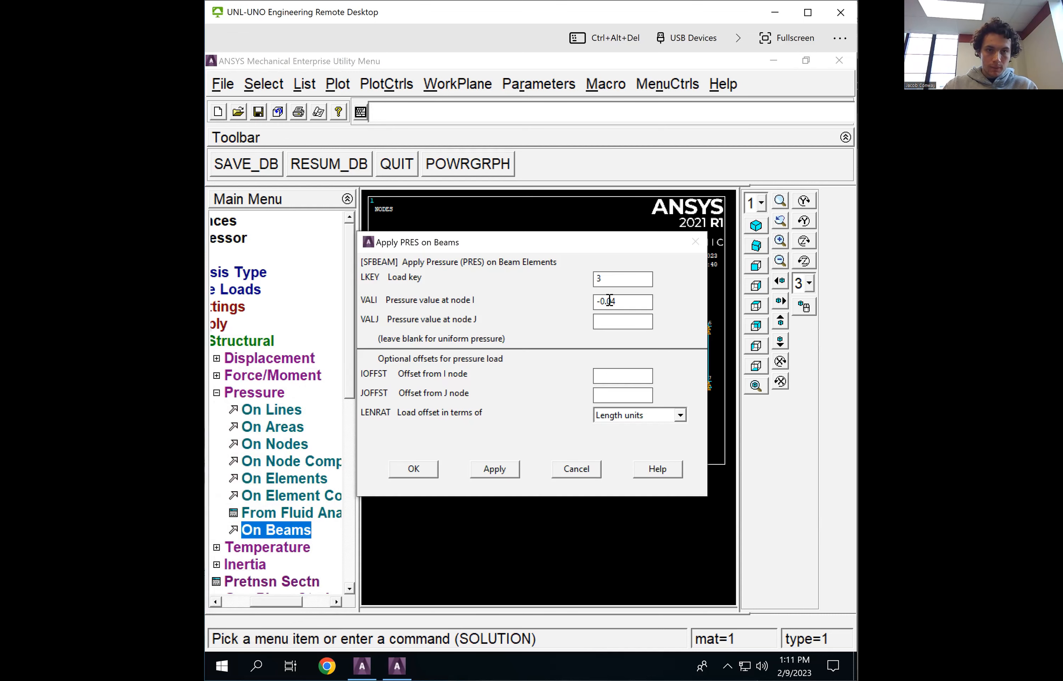
{"action": "left_click", "coordinate": [625, 279]}
{"action": "key", "text": "BackSpace"}
{"action": "type", "text": "2"}
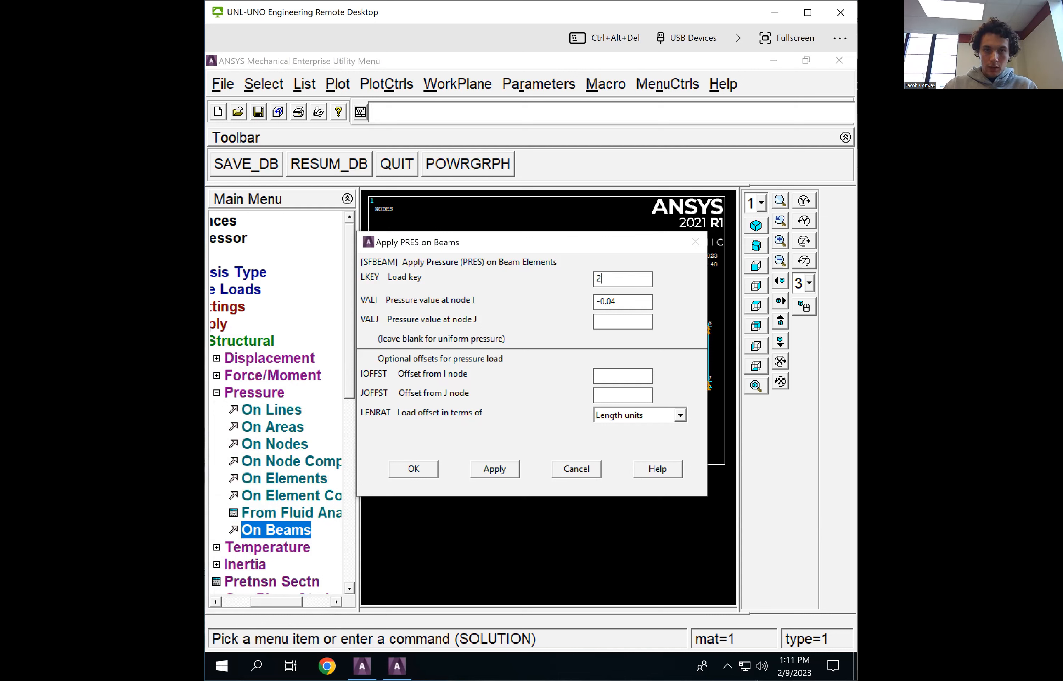
{"action": "left_click", "coordinate": [626, 296]}
{"action": "type", "text": "-0.04"}
{"action": "key", "text": "BackSpace"}
{"action": "key", "text": "BackSpace"}
{"action": "key", "text": "BackSpace"}
{"action": "key", "text": "BackSpace"}
{"action": "key", "text": "BackSpace"}
{"action": "type", "text": "0.0"}
{"action": "key", "text": "BackSpace"}
{"action": "type", "text": "8"}
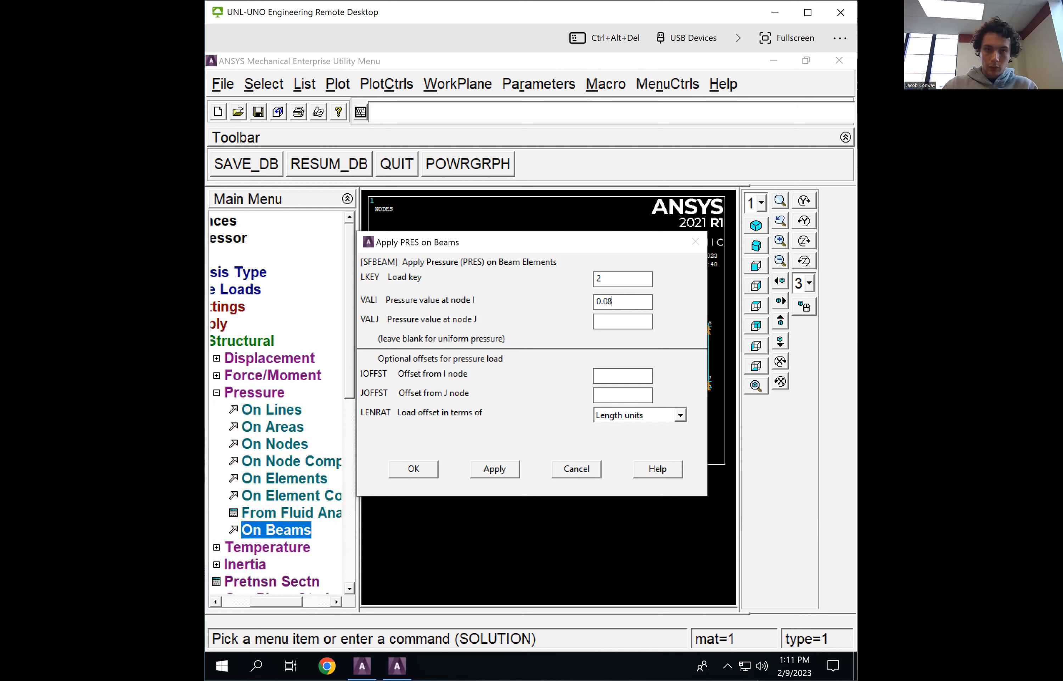
{"action": "left_click", "coordinate": [414, 469]}
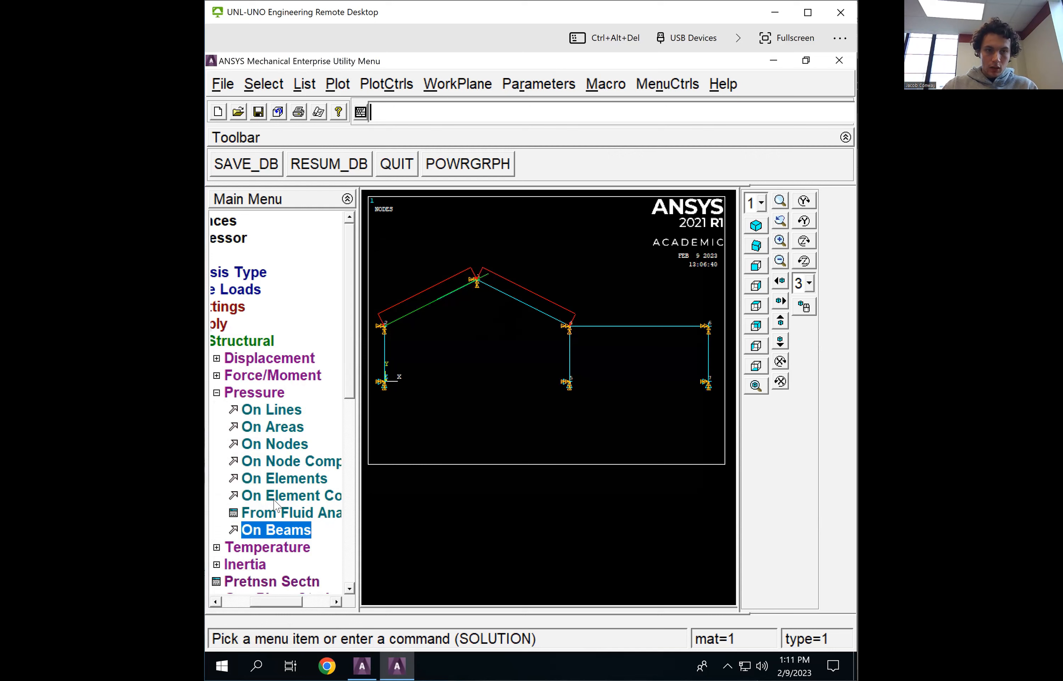
Apply a uniform beam pressure of 0.04 with load key 3 to the right sloped roof beam
{"action": "left_click", "coordinate": [276, 529]}
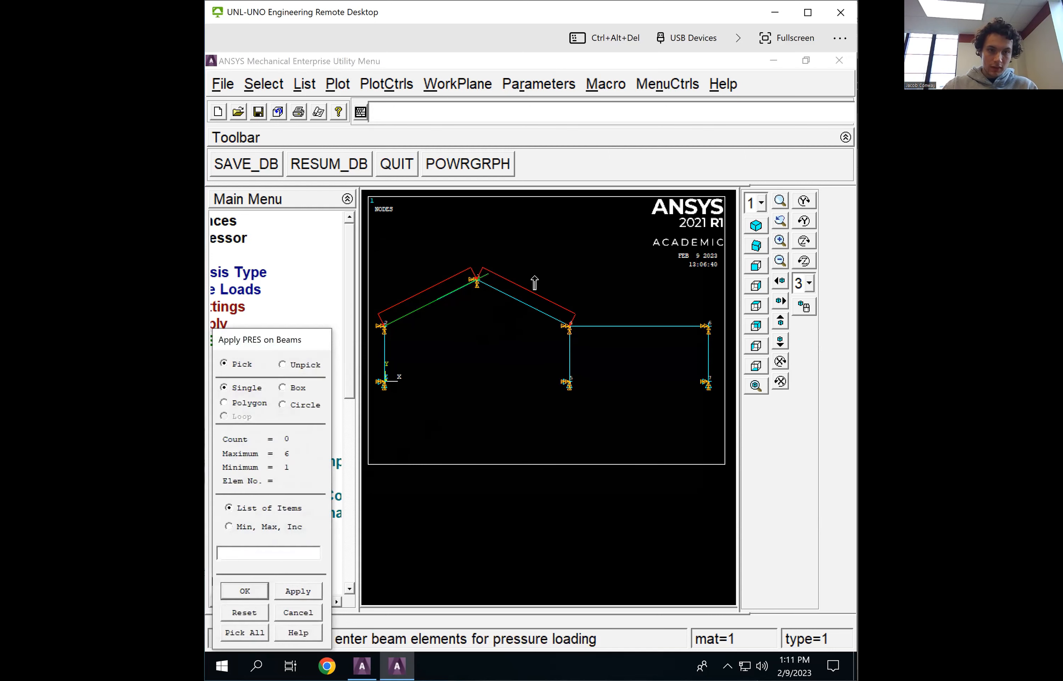
{"action": "left_click", "coordinate": [515, 301]}
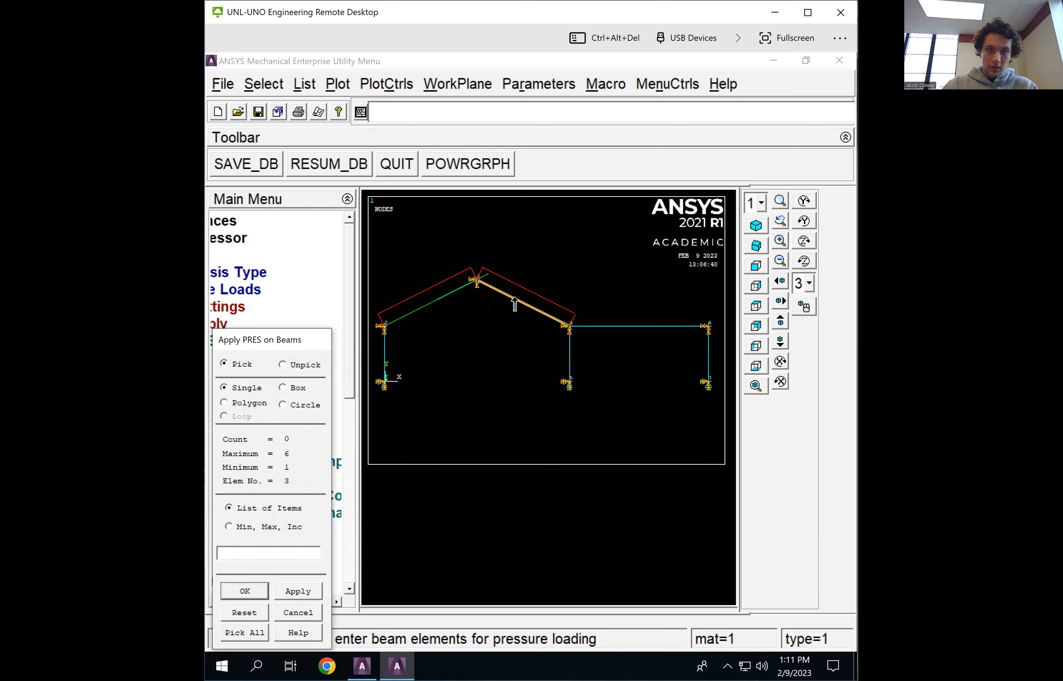
{"action": "left_click", "coordinate": [250, 592]}
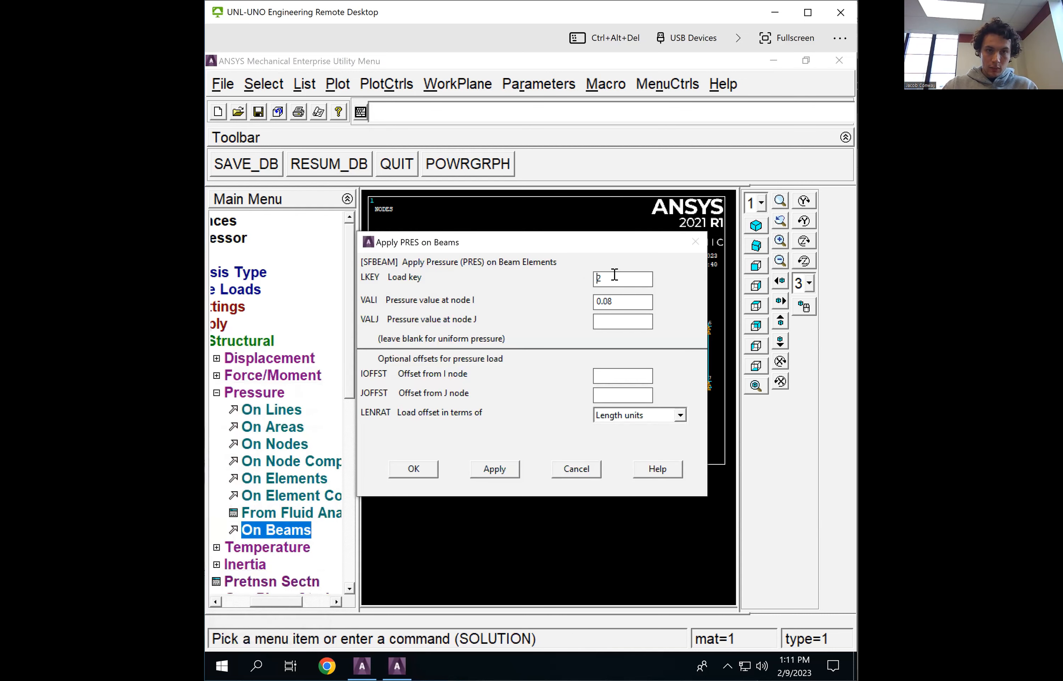
{"action": "key", "text": "BackSpace"}
{"action": "type", "text": "3"}
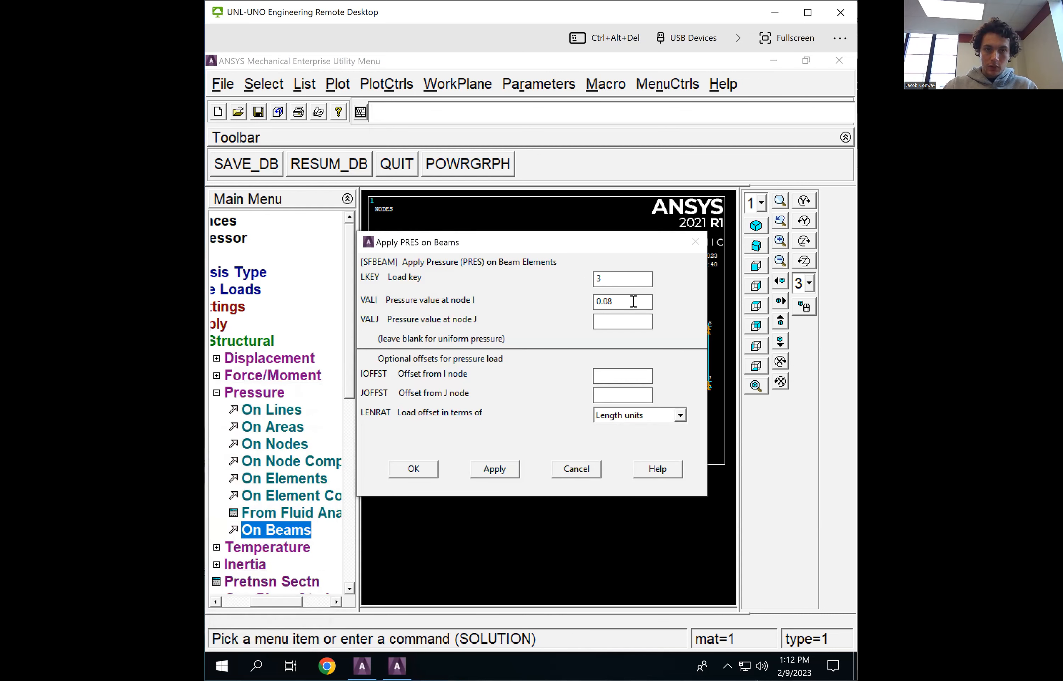
{"action": "type", "text": "4"}
{"action": "left_click", "coordinate": [414, 469]}
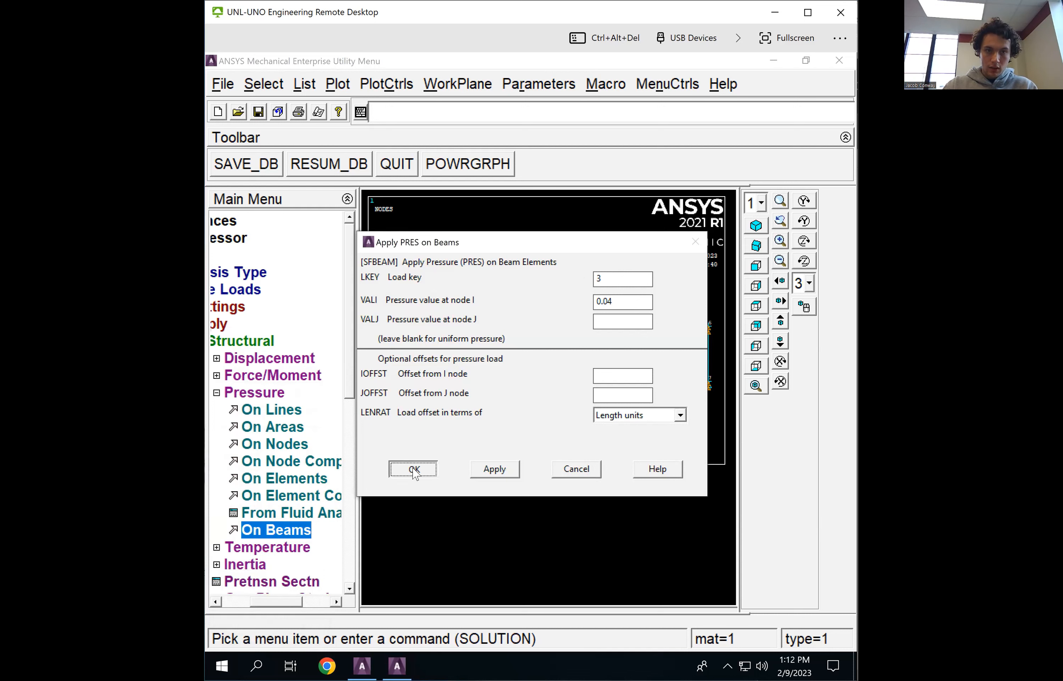
Apply a uniform beam pressure of 0.1 with load key 2 to the horizontal roof beam
{"action": "left_click", "coordinate": [265, 531]}
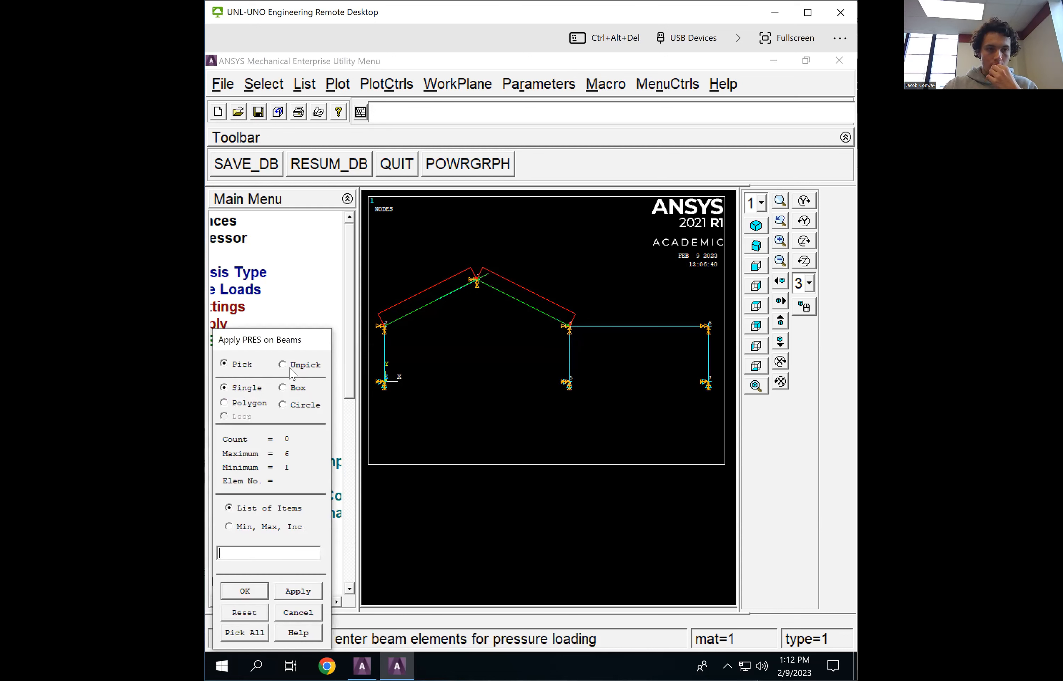
{"action": "left_click", "coordinate": [616, 326]}
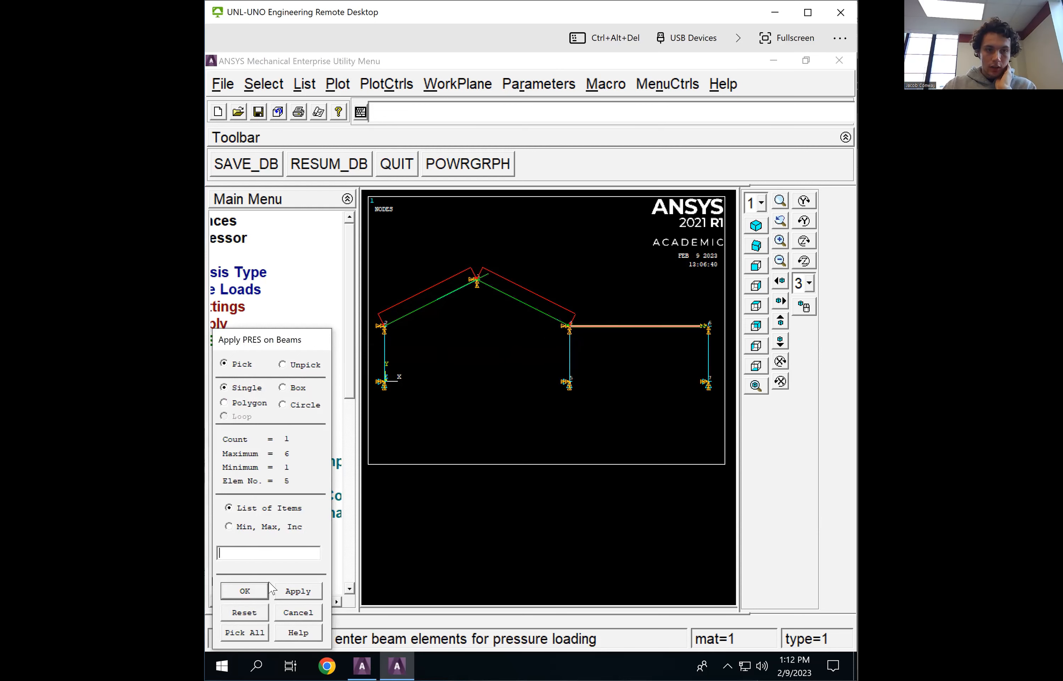
{"action": "left_click", "coordinate": [245, 591]}
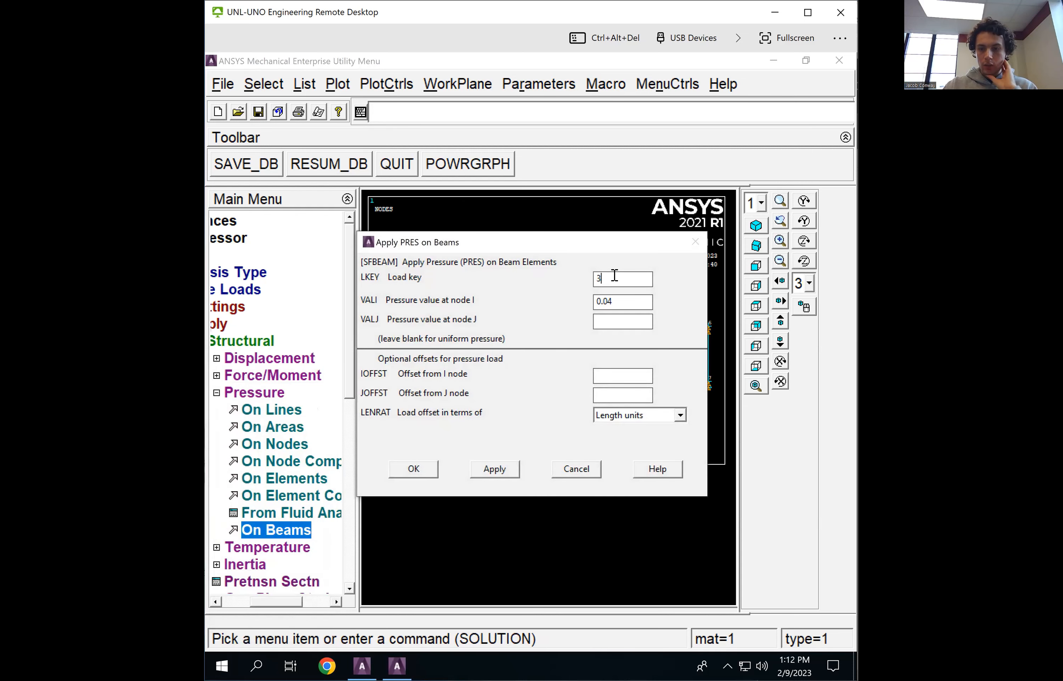
{"action": "key", "text": "Delete"}
{"action": "type", "text": "2"}
{"action": "left_click", "coordinate": [617, 302]}
{"action": "type", "text": "1"}
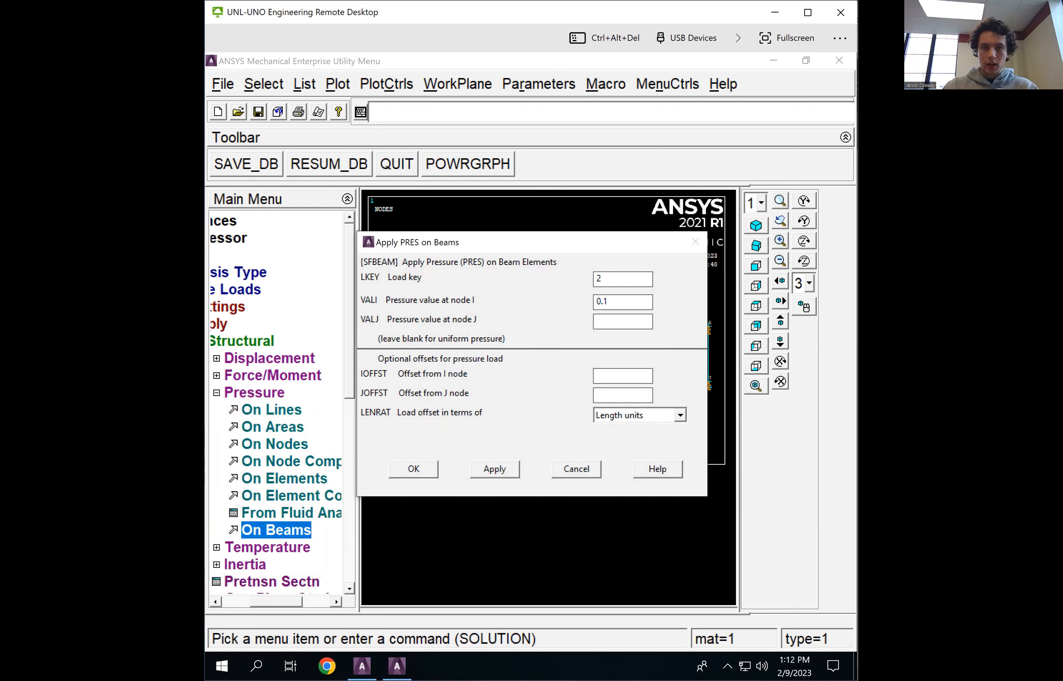
{"action": "left_click", "coordinate": [413, 469]}
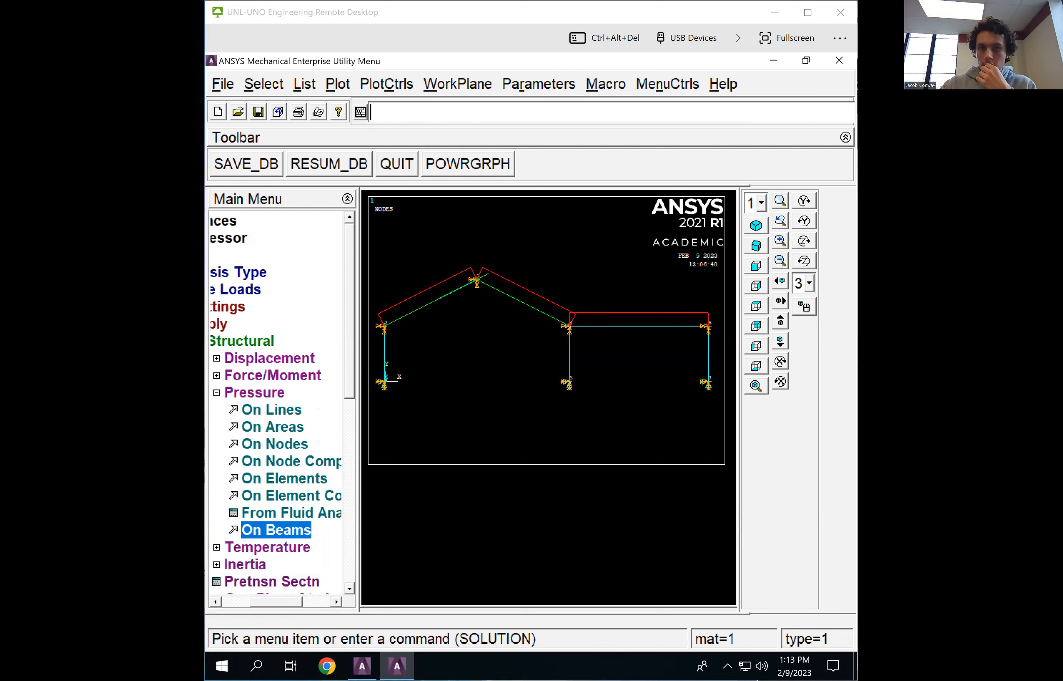
List the surface loads on all elements to check the applied beam pressures, enlarge the remote desktop window and close the listing
{"action": "left_click", "coordinate": [303, 85]}
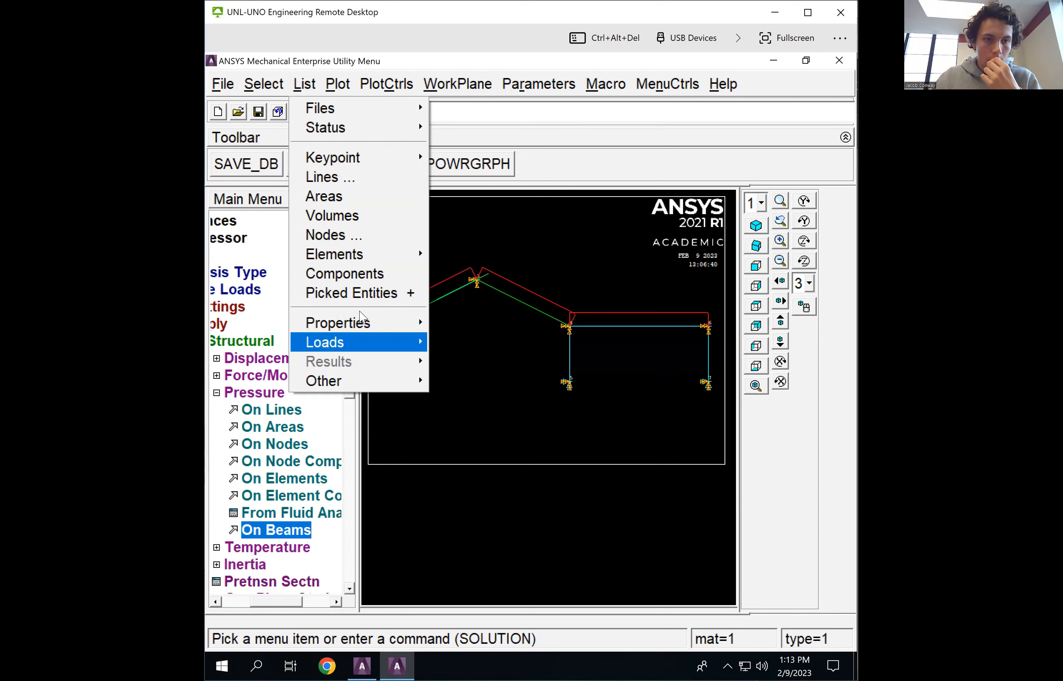
{"action": "mouse_move", "coordinate": [359, 342]}
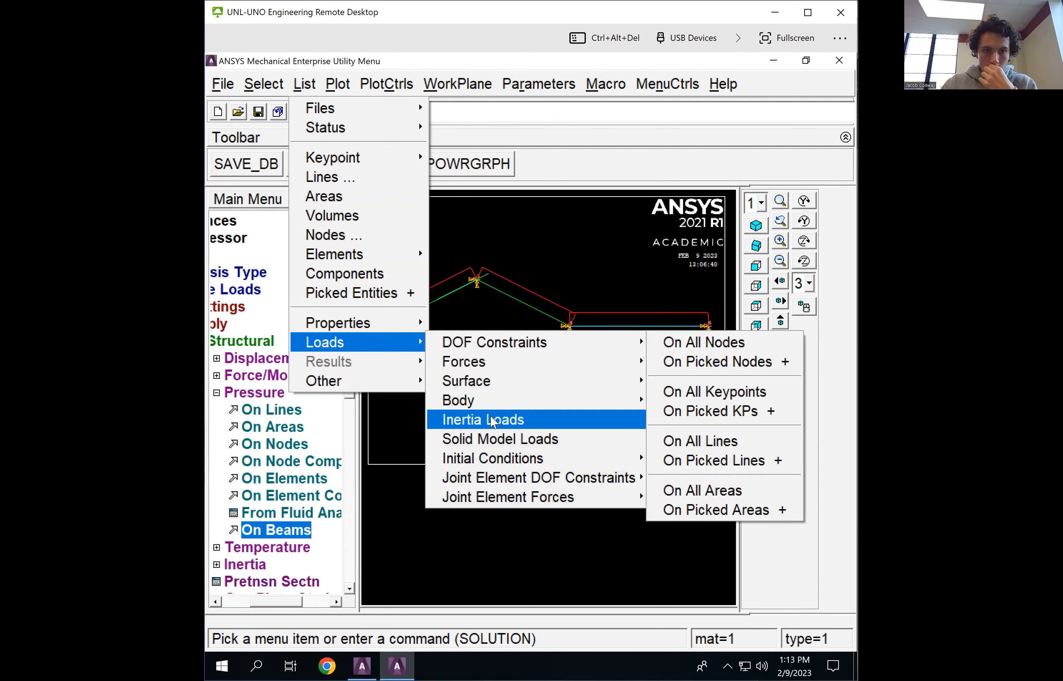
{"action": "mouse_move", "coordinate": [487, 400]}
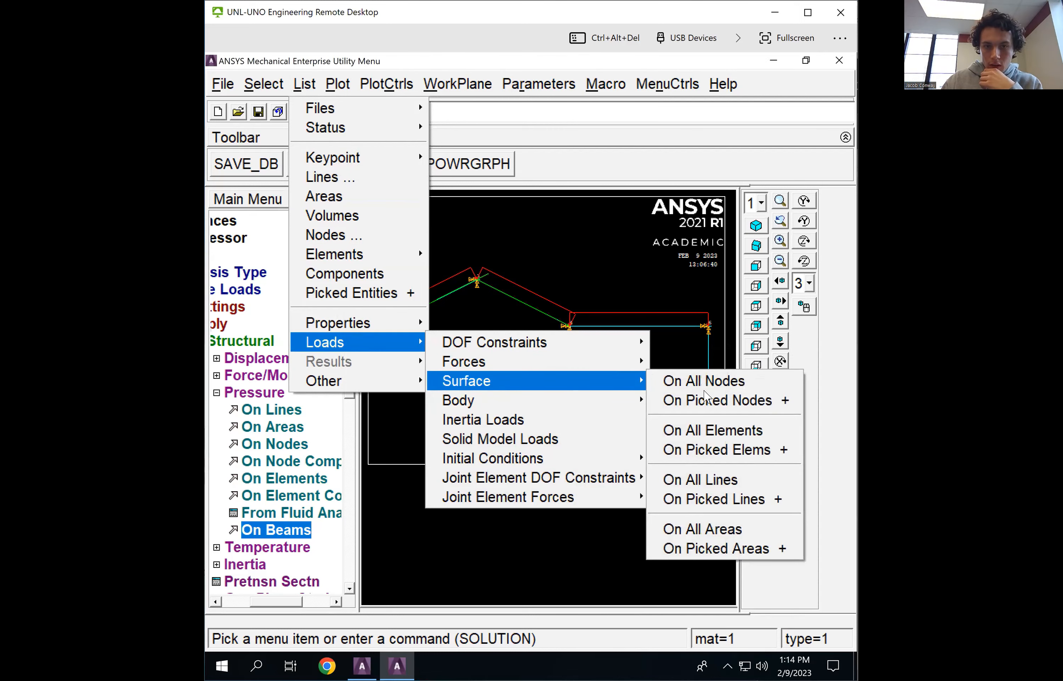
{"action": "left_click", "coordinate": [697, 428]}
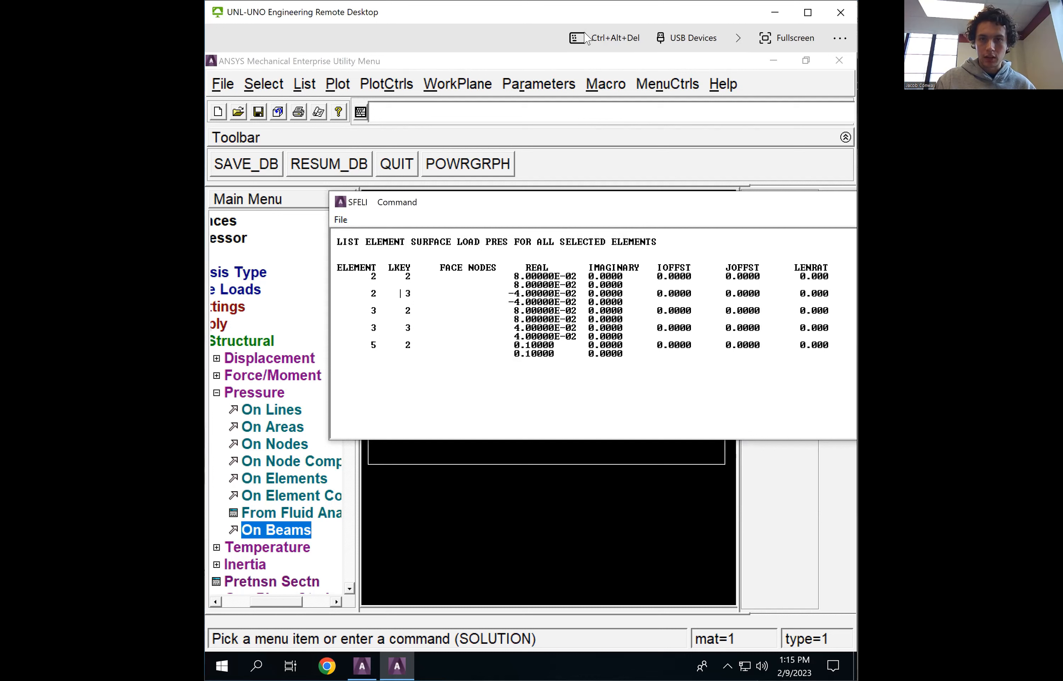
{"action": "left_click", "coordinate": [808, 12]}
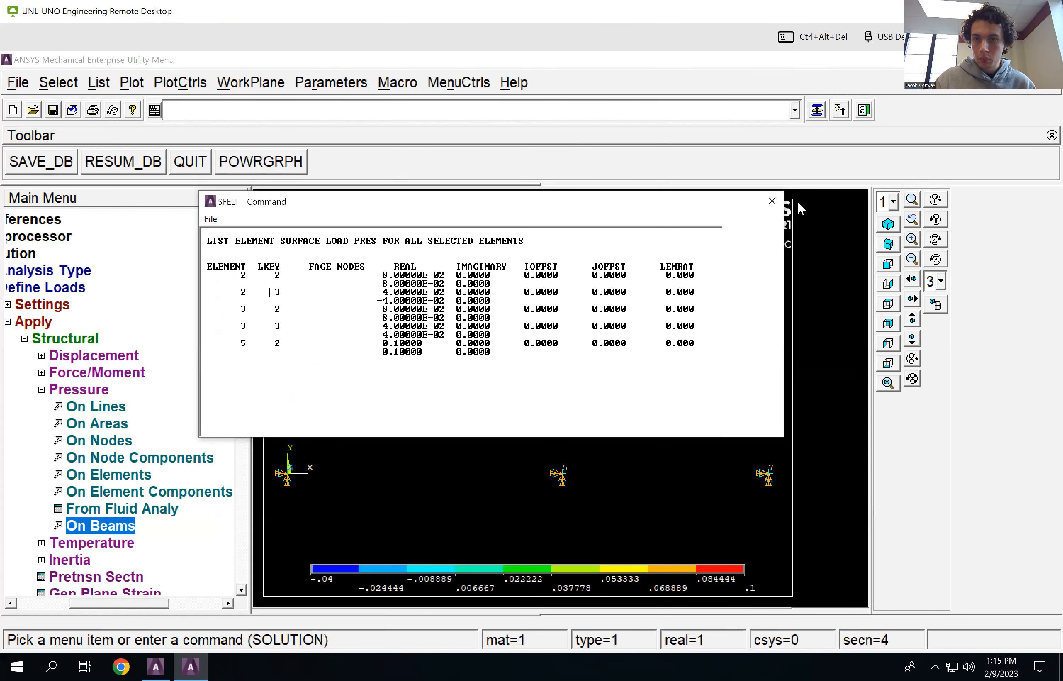
{"action": "left_click", "coordinate": [772, 201]}
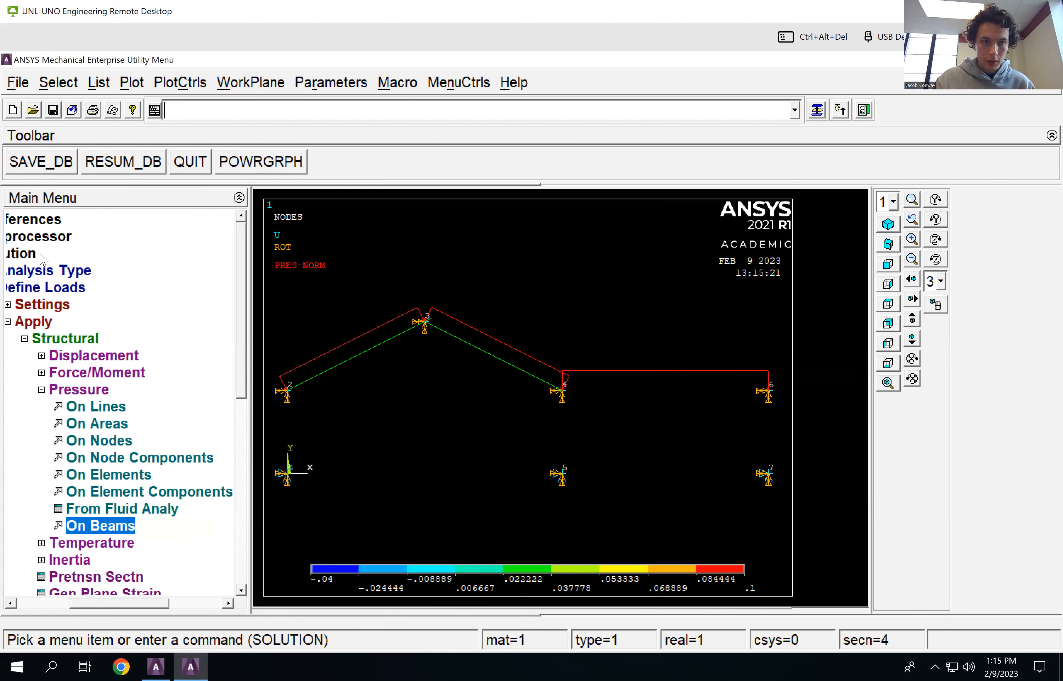
Solve the current load step and close the completion note and the status listing
{"action": "left_click", "coordinate": [9, 321]}
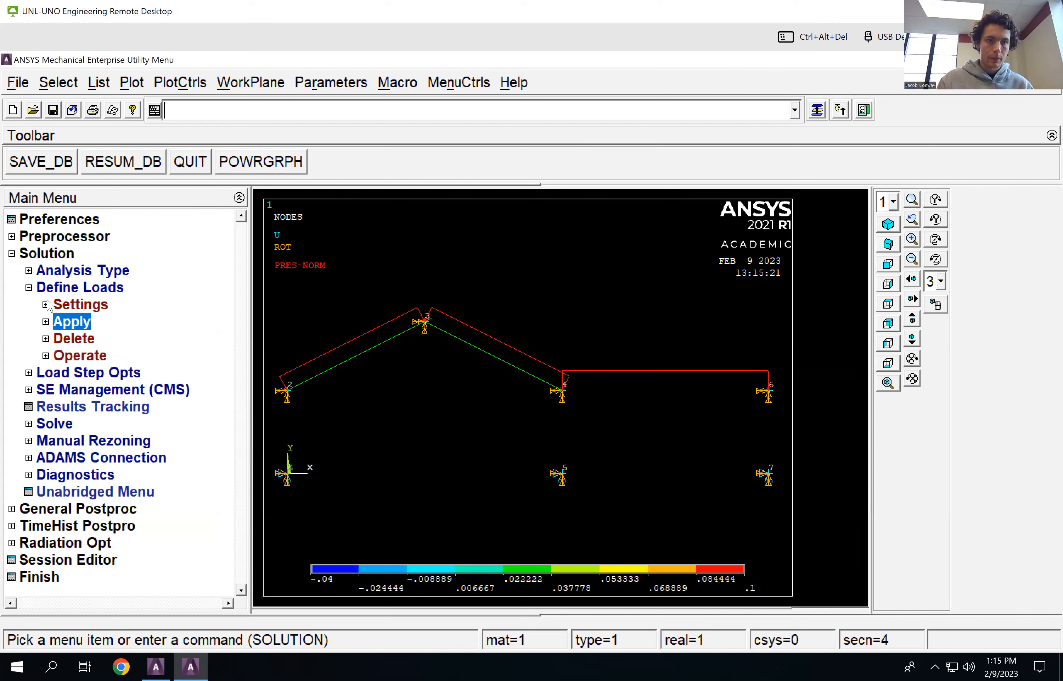
{"action": "left_click", "coordinate": [11, 253]}
{"action": "left_click", "coordinate": [11, 253]}
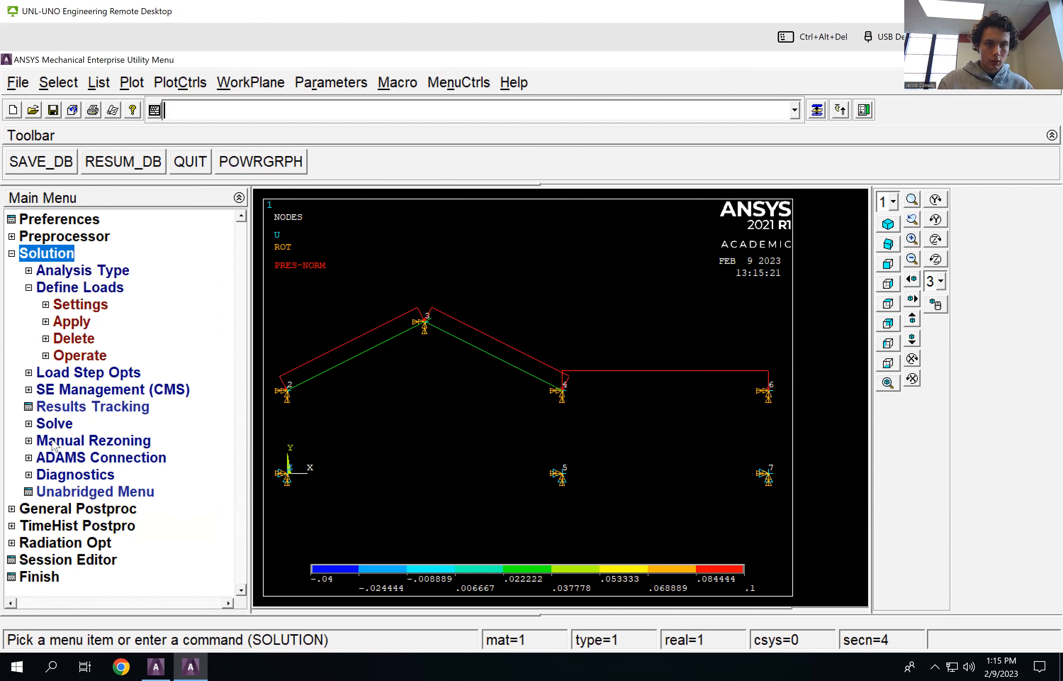
{"action": "left_click", "coordinate": [29, 423]}
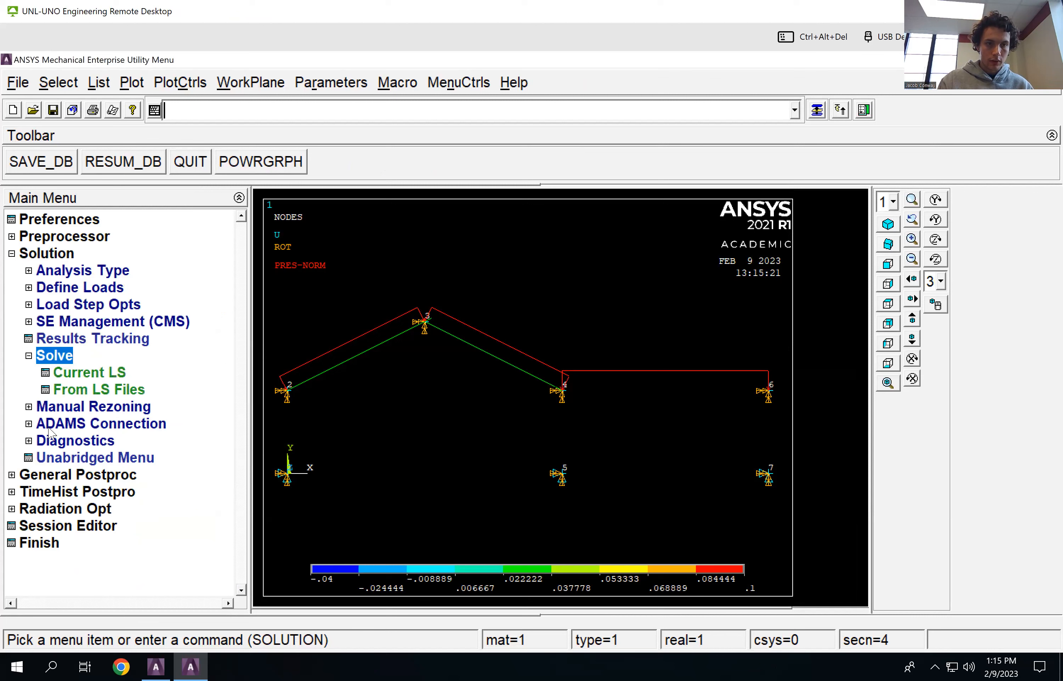
{"action": "left_click", "coordinate": [70, 374]}
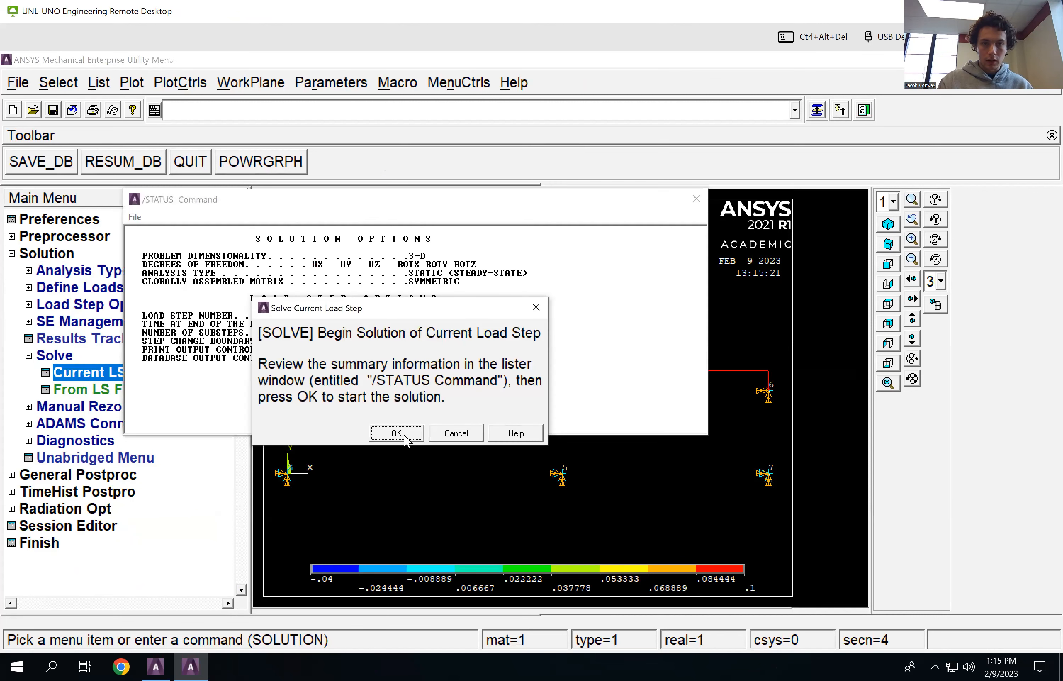
{"action": "left_click", "coordinate": [404, 433]}
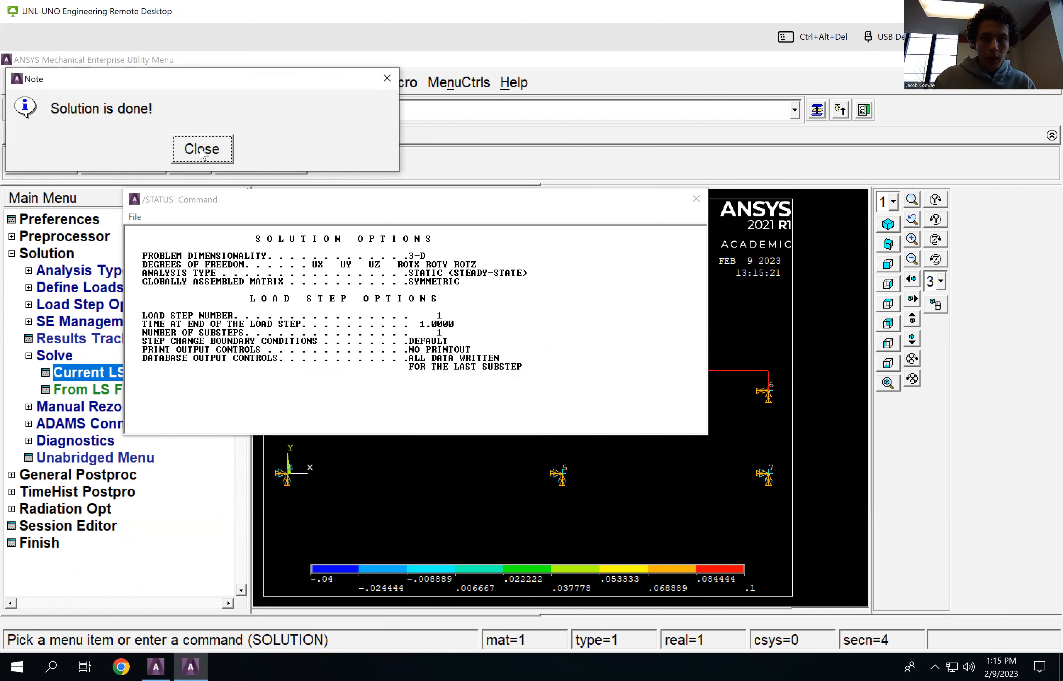
{"action": "left_click", "coordinate": [202, 149]}
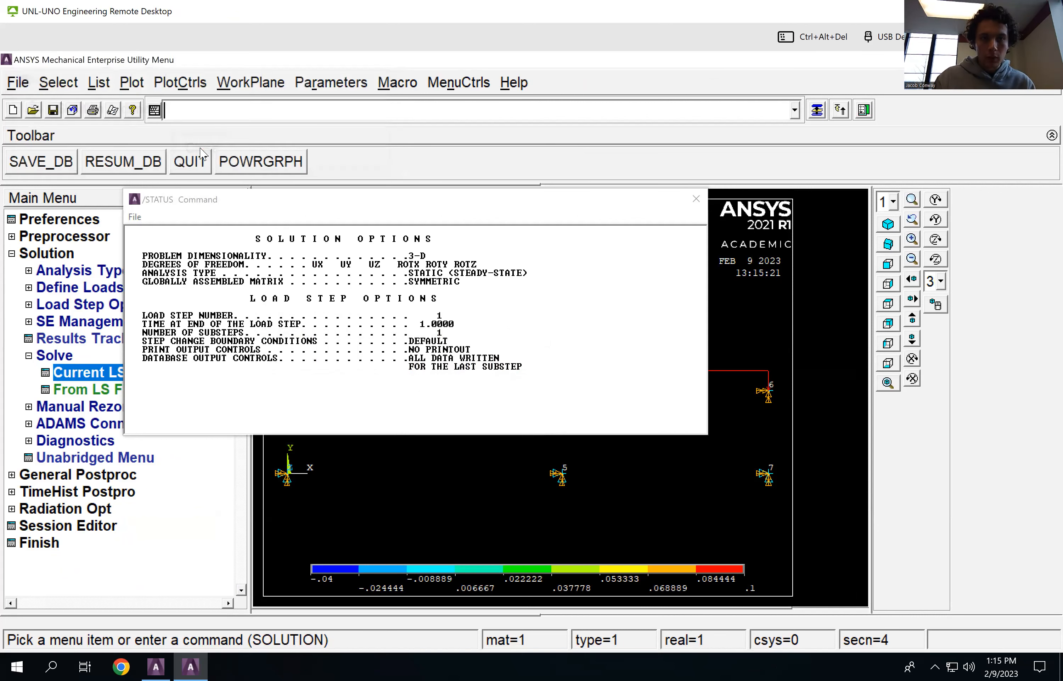
{"action": "left_click", "coordinate": [697, 197]}
Plot the frame's deformed shape alone from the general postprocessing results
{"action": "left_click", "coordinate": [15, 475]}
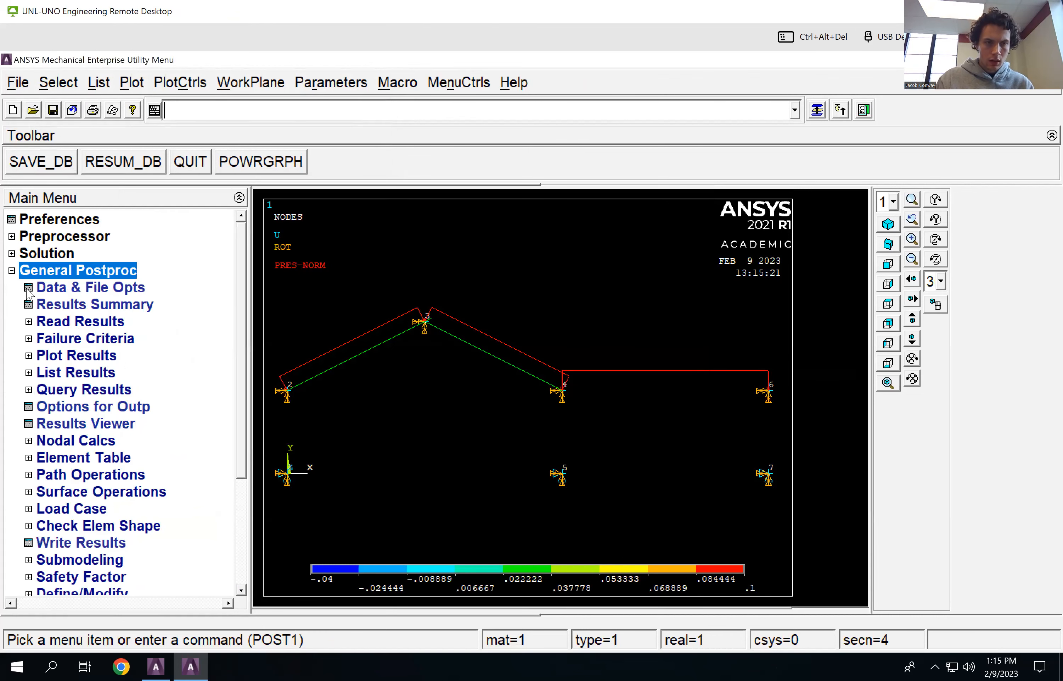
{"action": "left_click", "coordinate": [29, 355]}
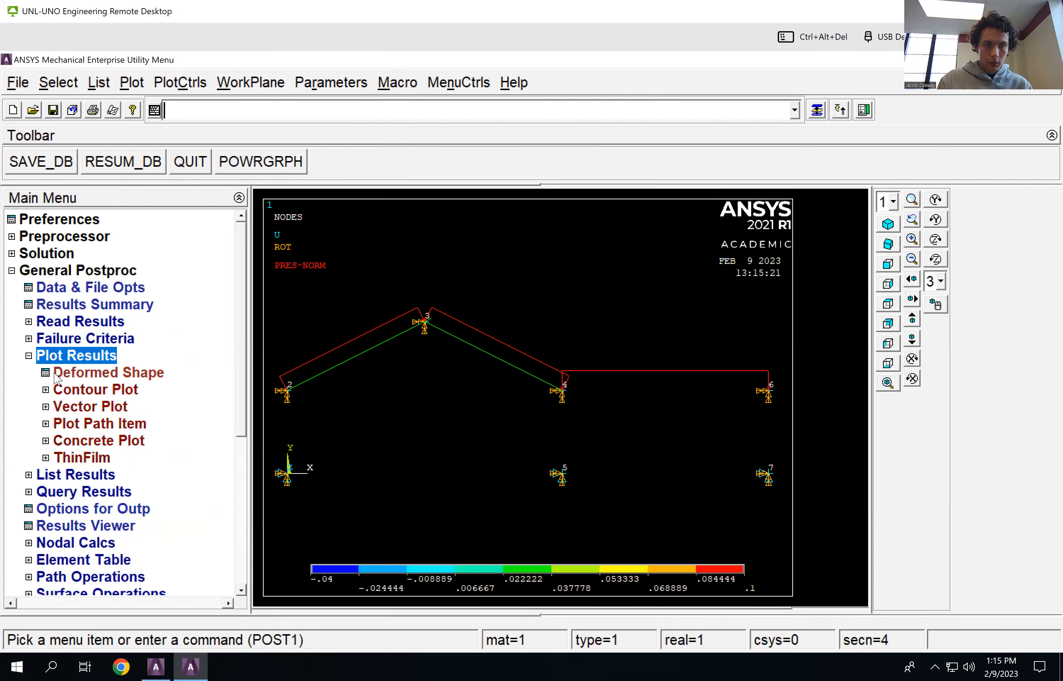
{"action": "left_click", "coordinate": [46, 373]}
{"action": "left_click", "coordinate": [402, 422]}
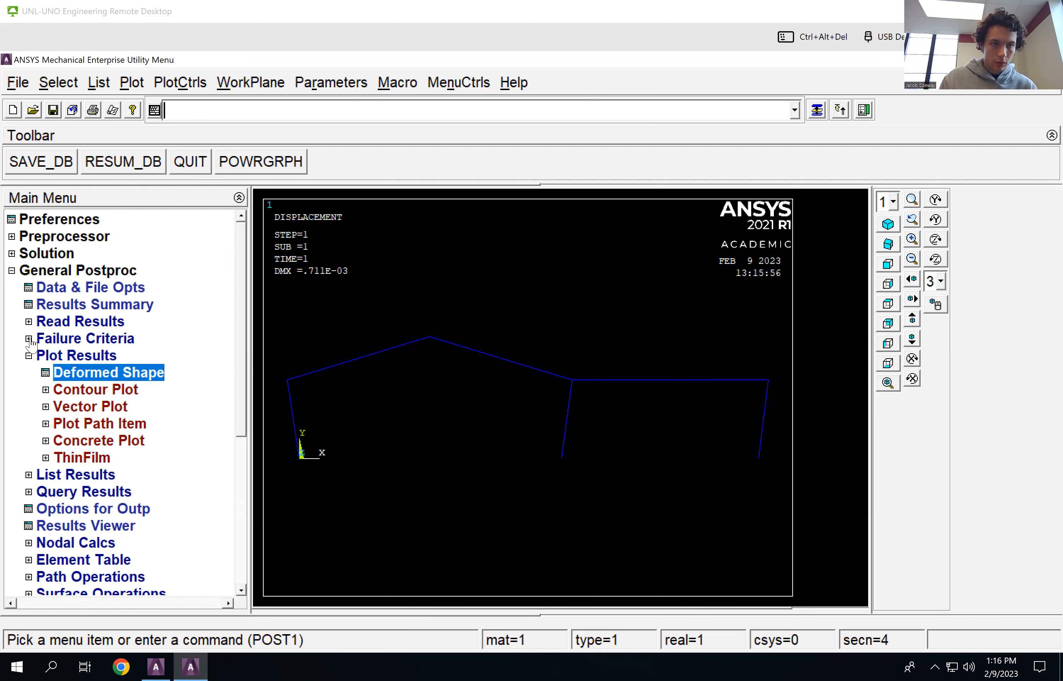
List the nodal DOF solution for the displacement vector sum
{"action": "left_click", "coordinate": [28, 356]}
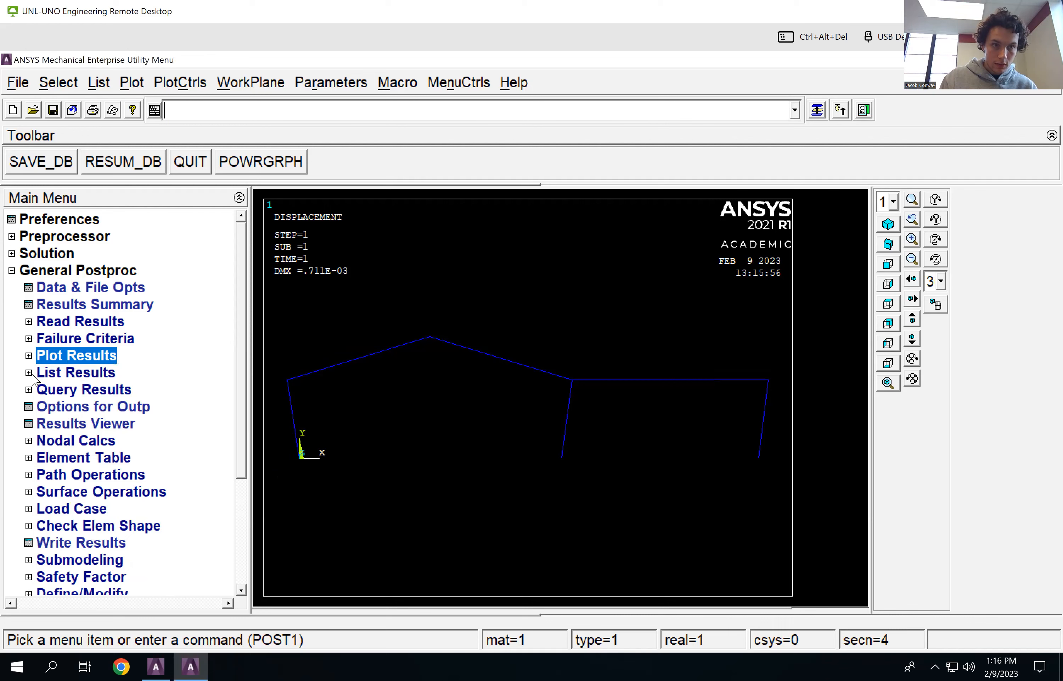
{"action": "left_click", "coordinate": [28, 372]}
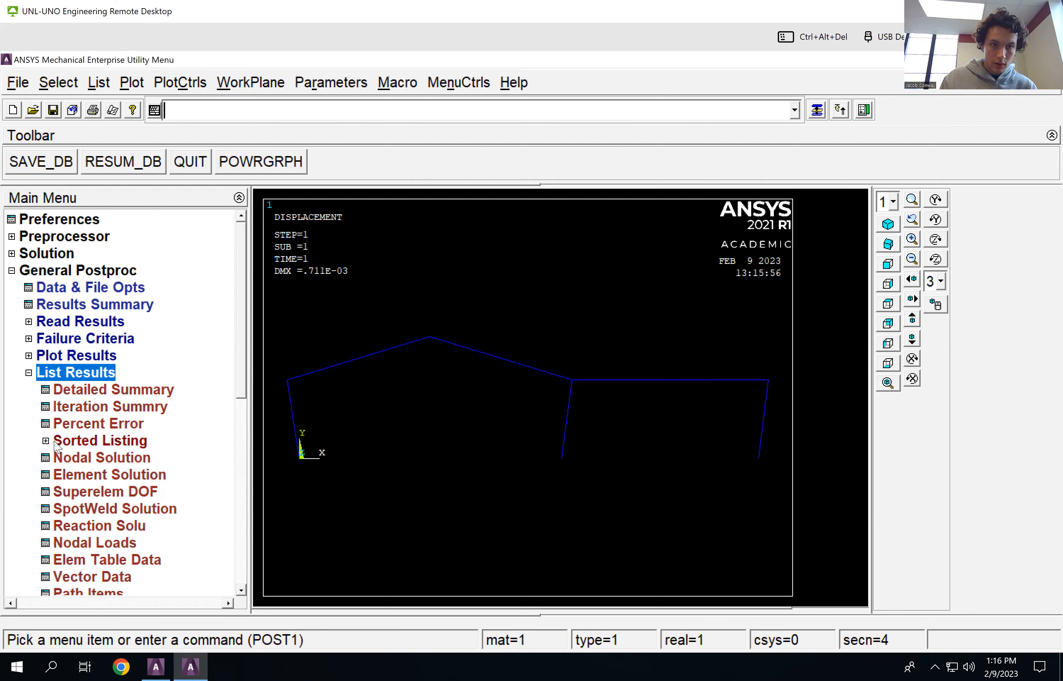
{"action": "left_click", "coordinate": [67, 460]}
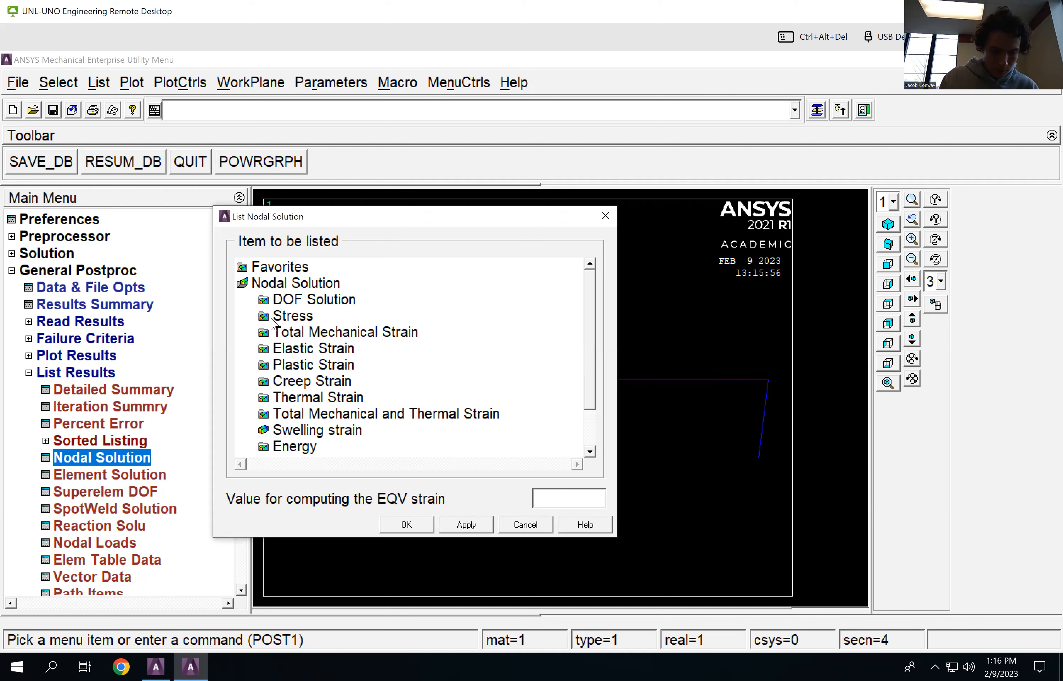
{"action": "double_click", "coordinate": [286, 300]}
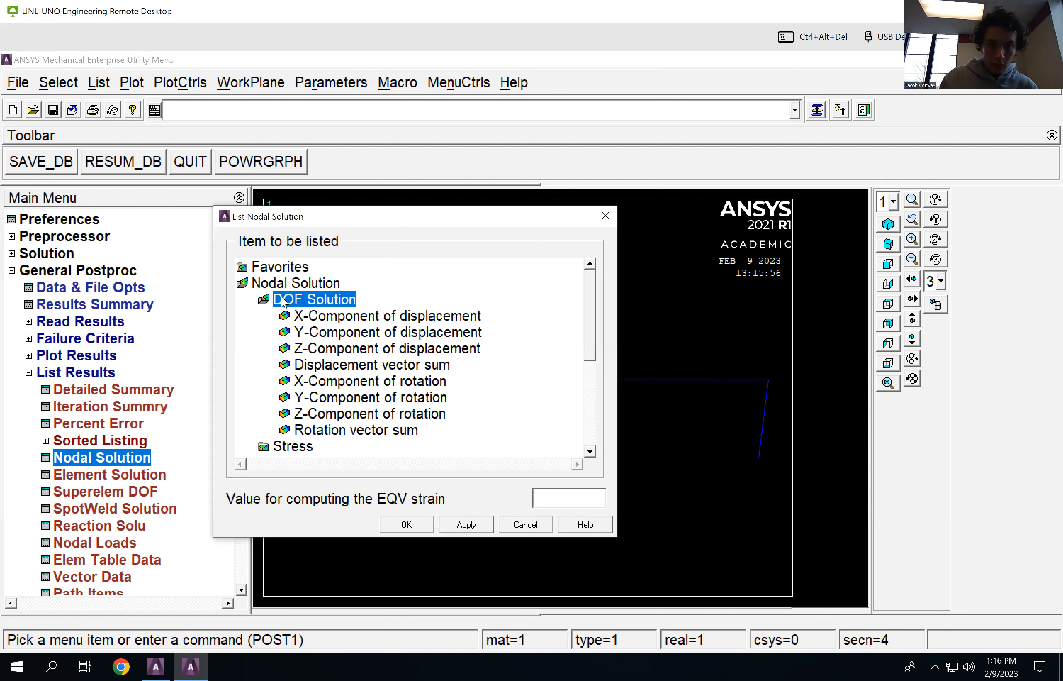
{"action": "left_click", "coordinate": [322, 365]}
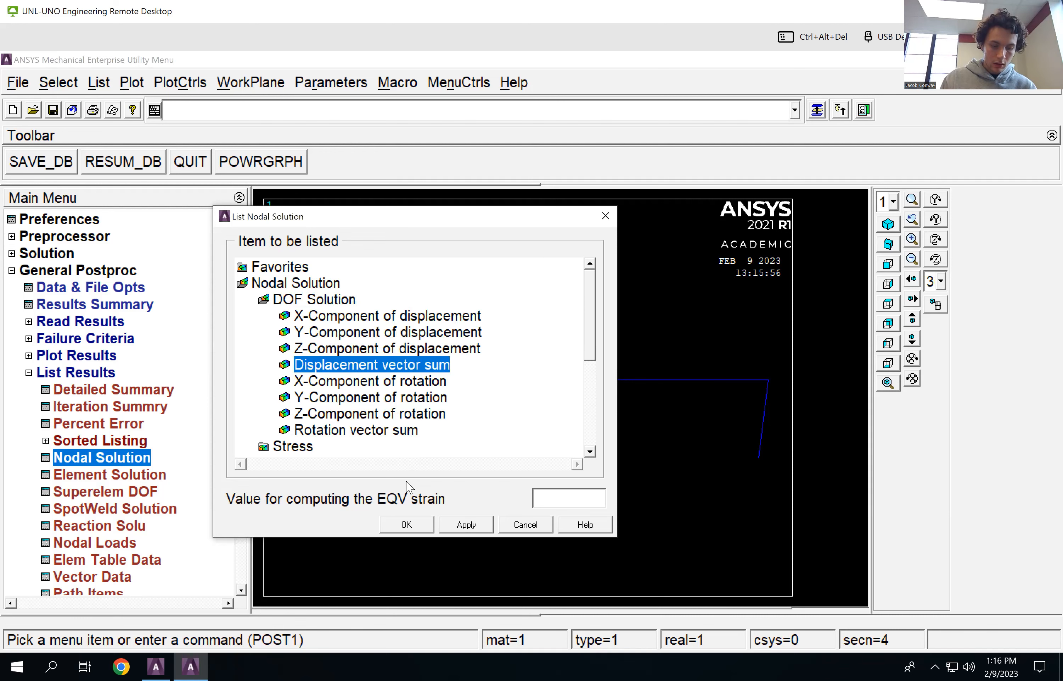
{"action": "left_click", "coordinate": [406, 525]}
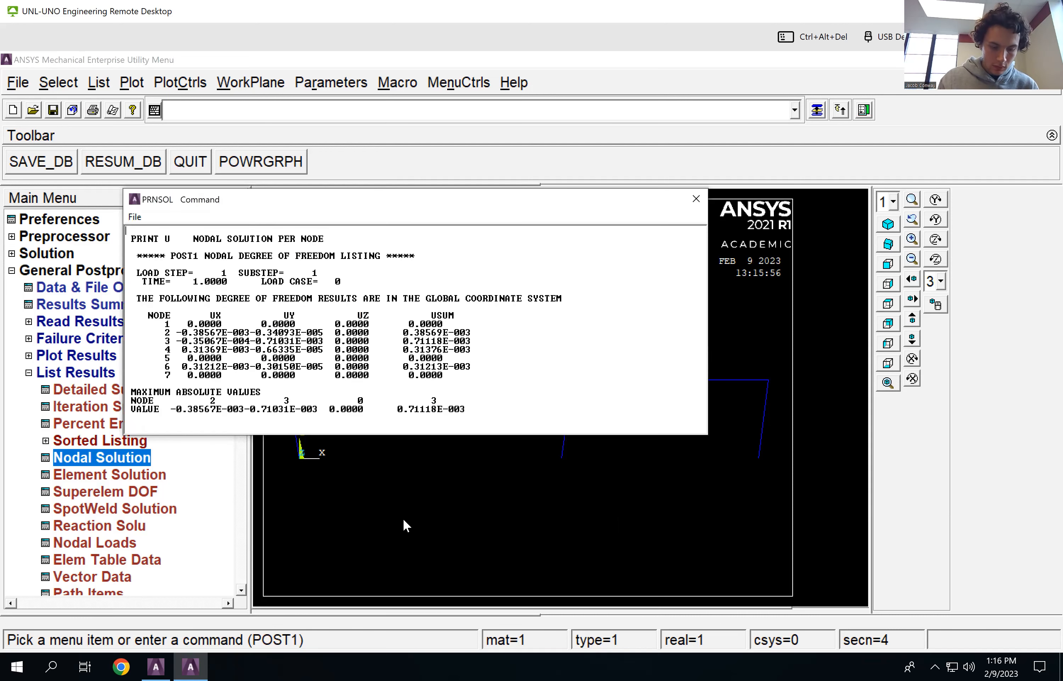